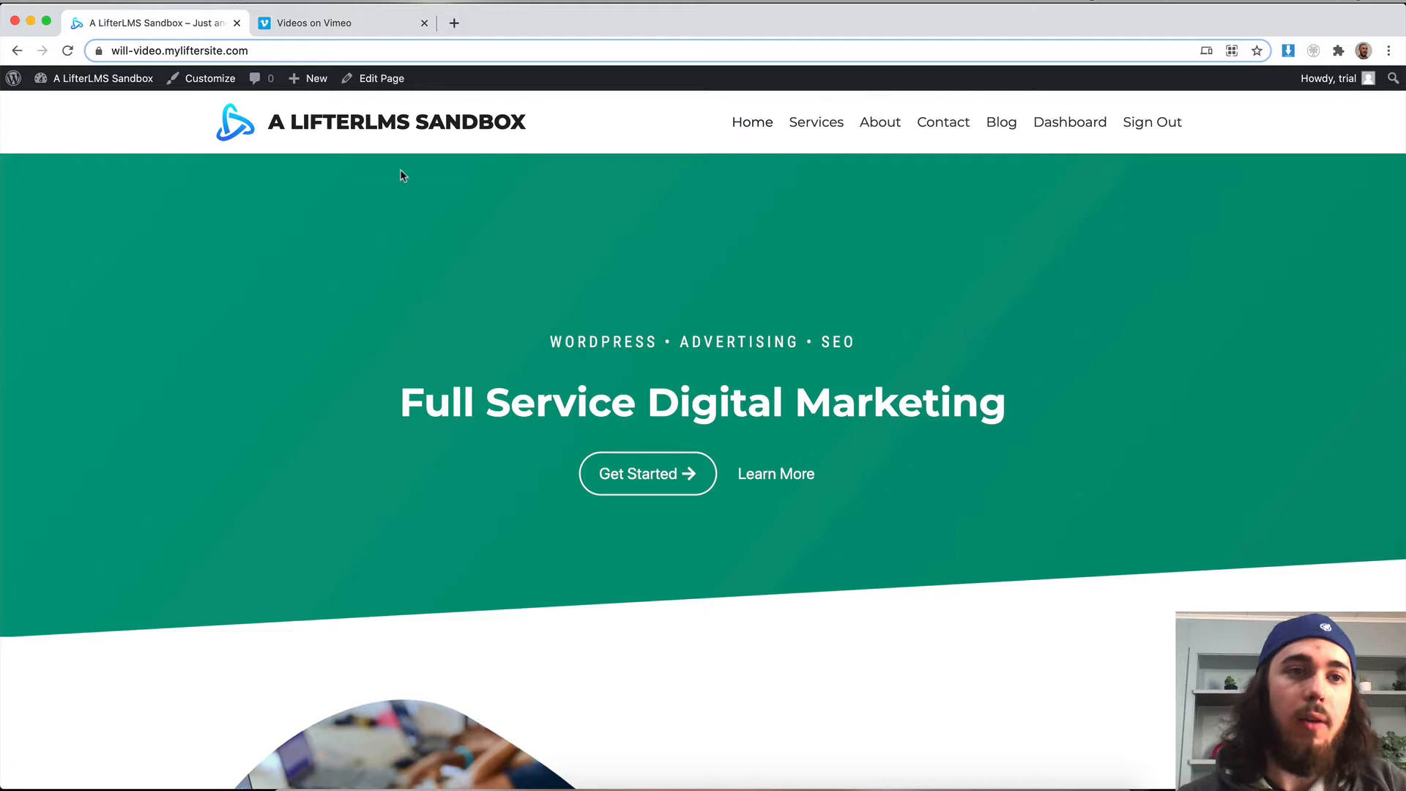
Step: Review the installed plugins list from the admin dashboard, highlighting the LifterLMS Helper plugin name
{"action": "mouse_move", "coordinate": [103, 78]}
{"action": "left_click", "coordinate": [129, 86]}
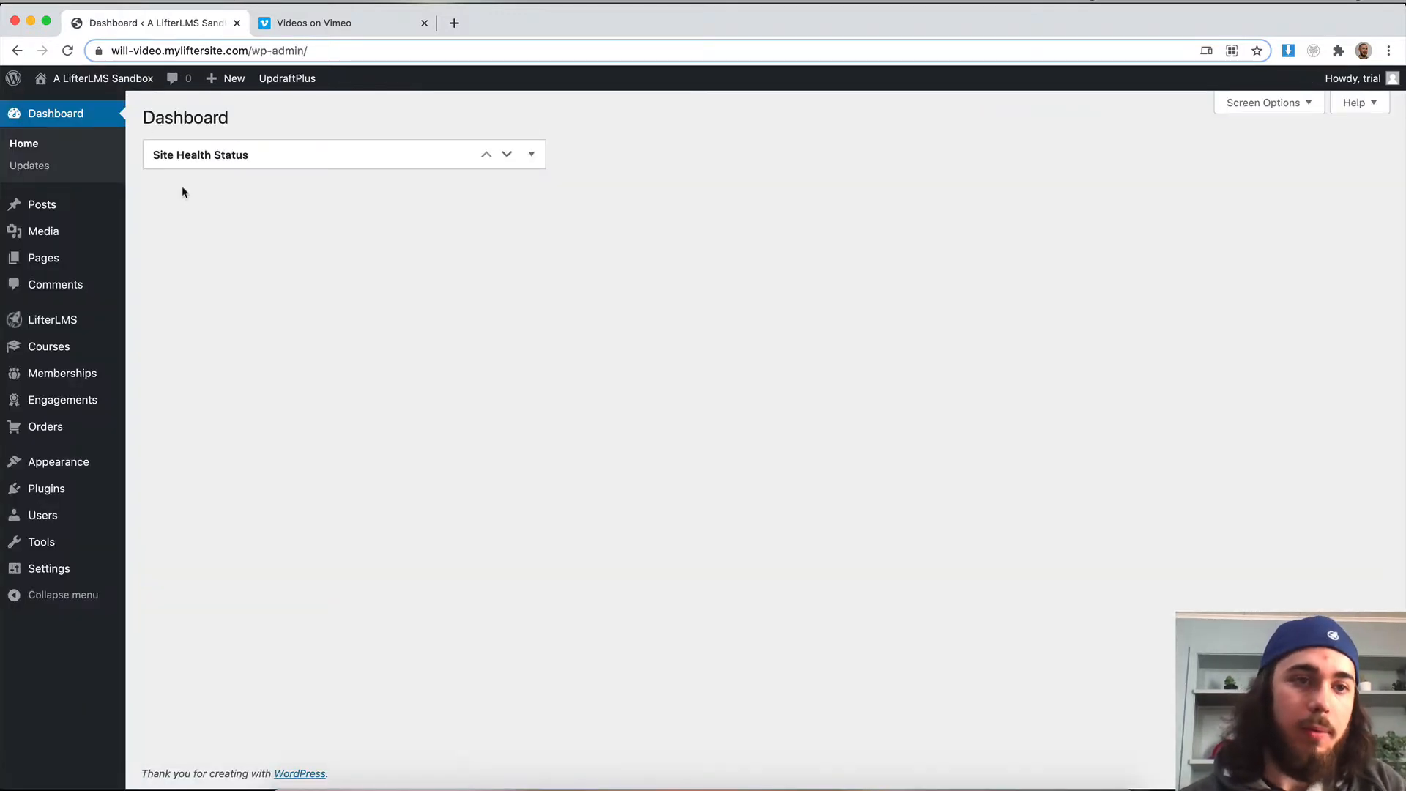
{"action": "mouse_move", "coordinate": [53, 320]}
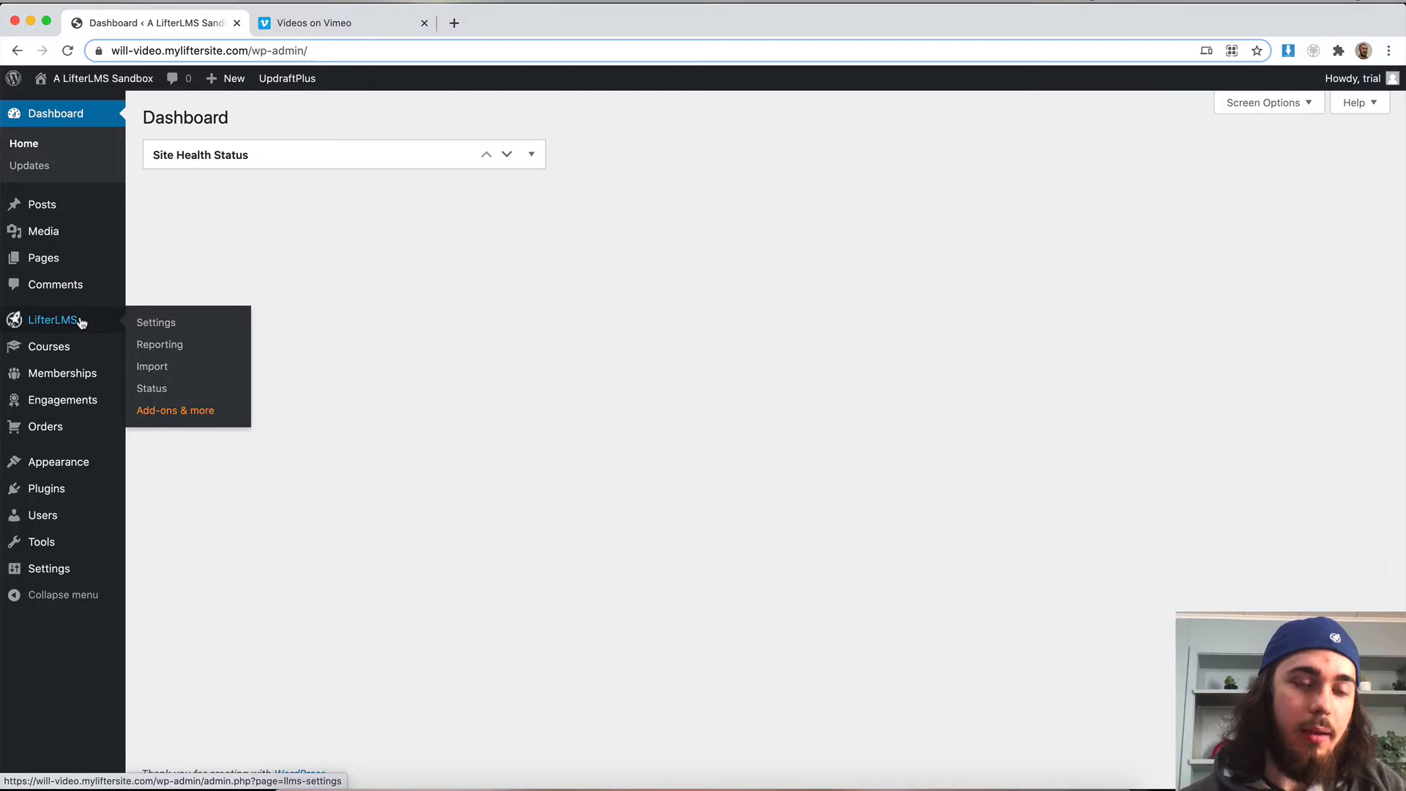
{"action": "left_click", "coordinate": [45, 496]}
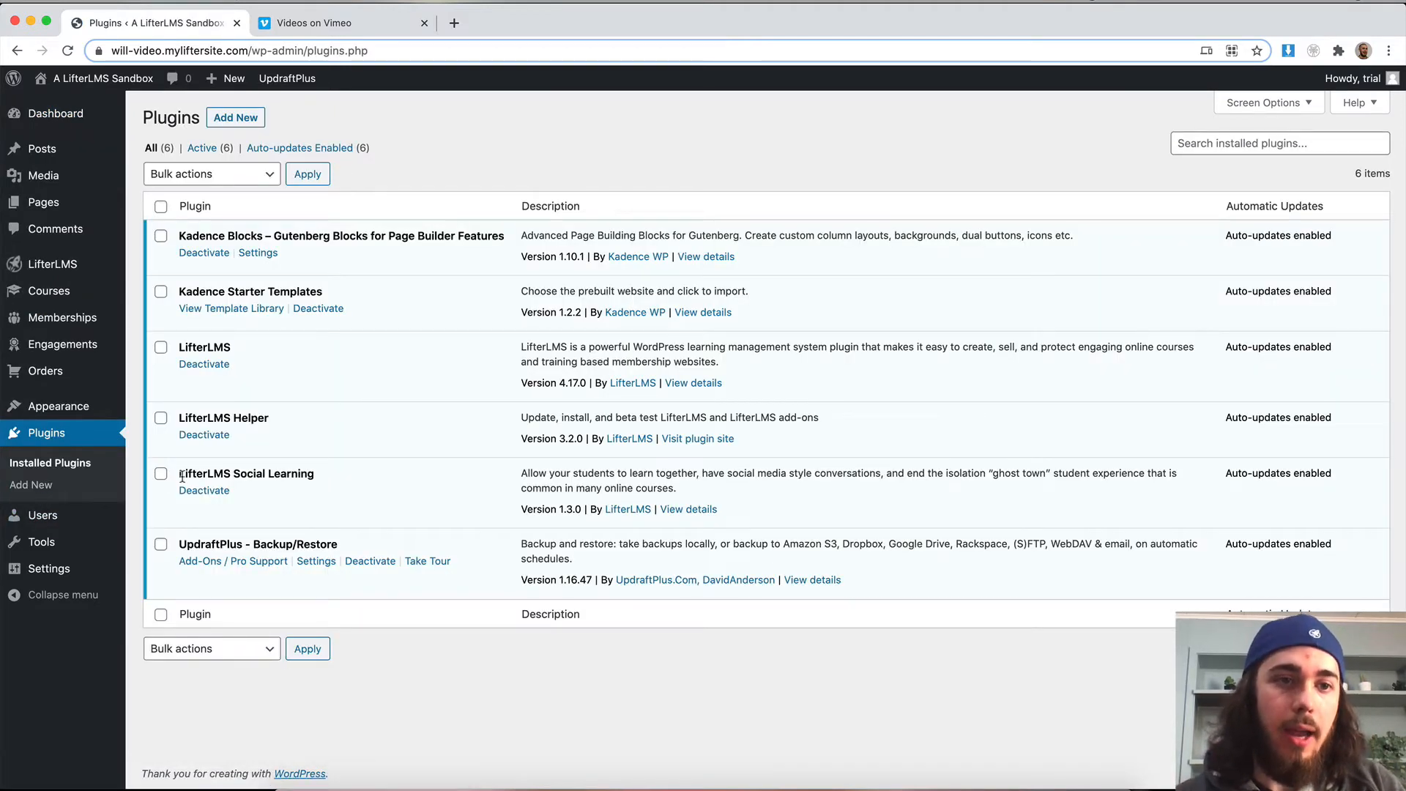
{"action": "left_click_drag", "start_coordinate": [174, 421], "coordinate": [268, 414]}
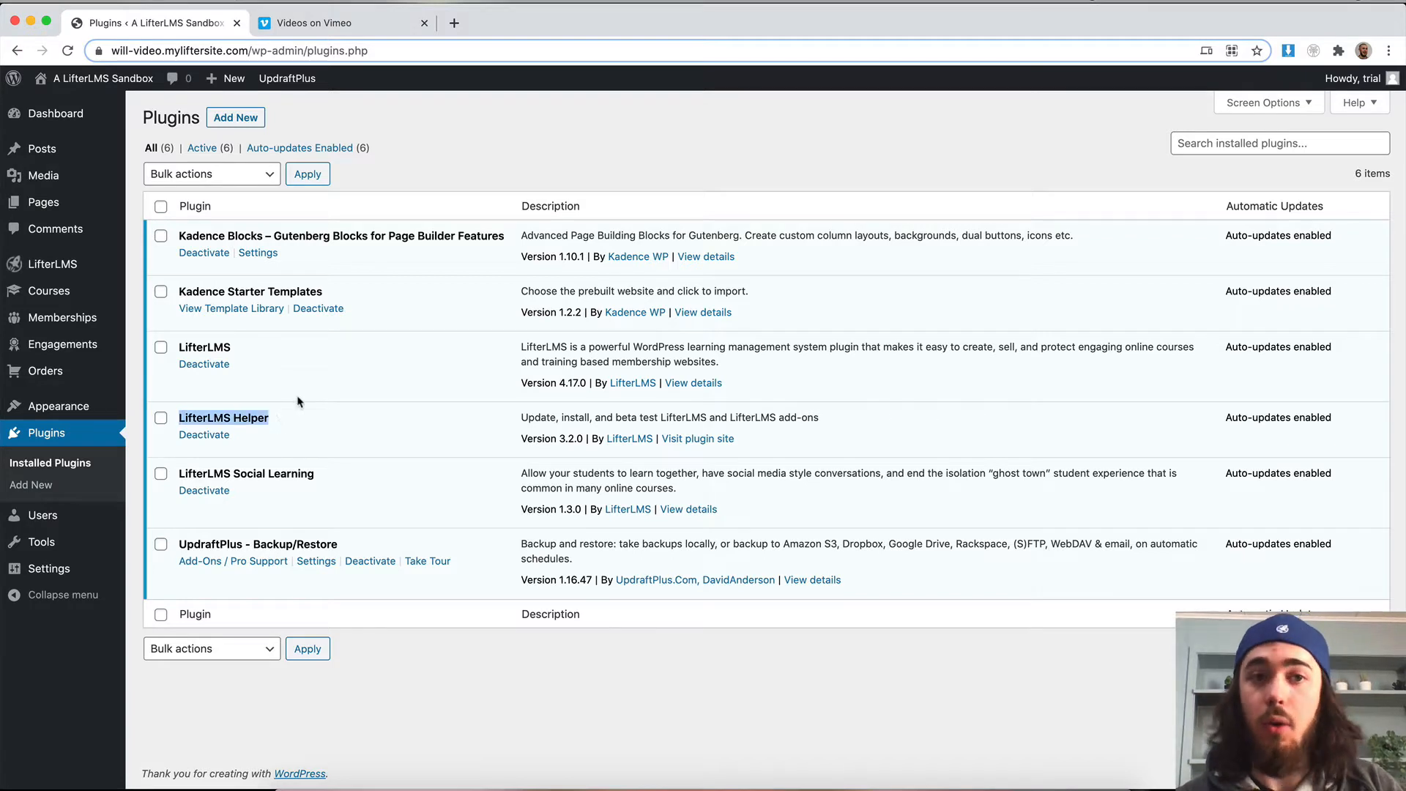
{"action": "left_click", "coordinate": [454, 24]}
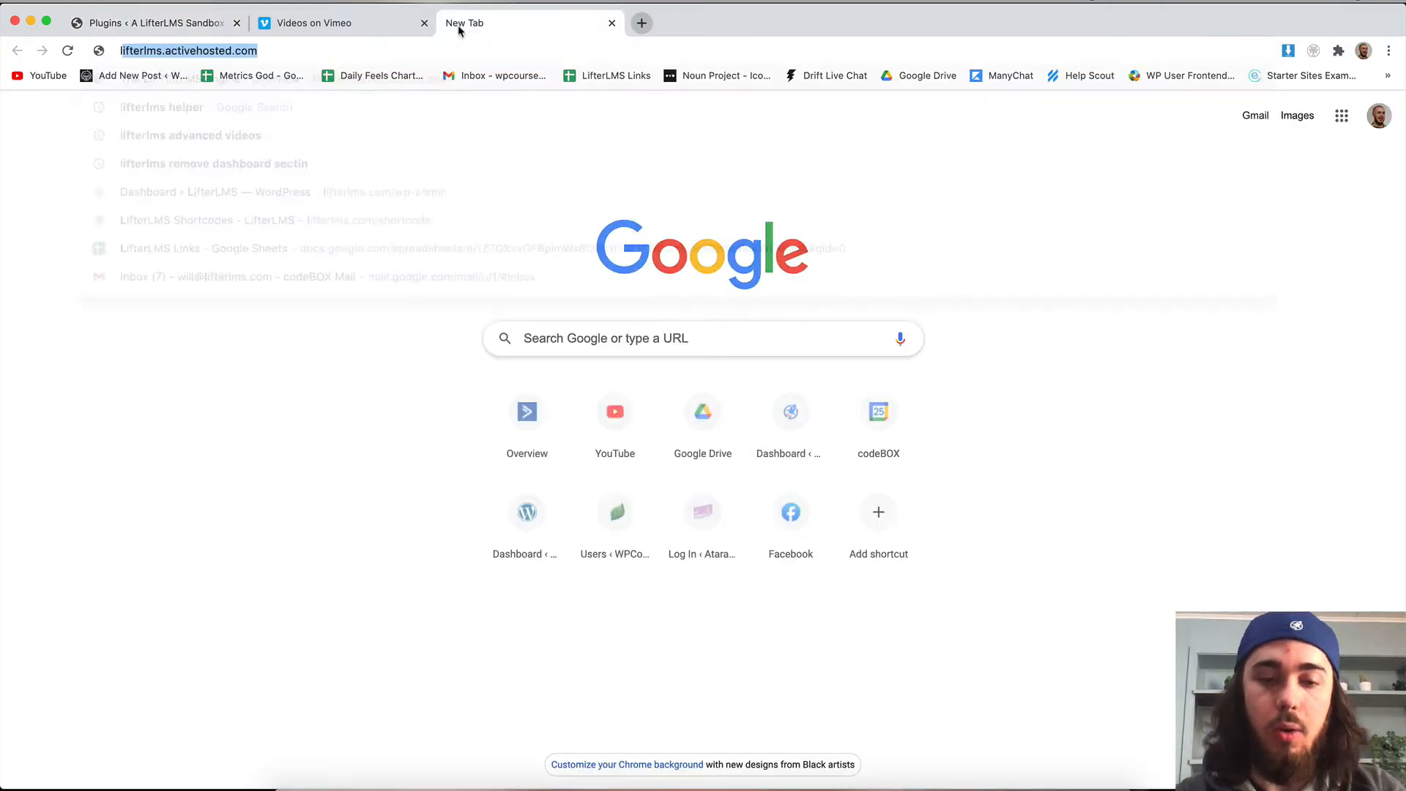
{"action": "type", "text": "lifterlms helpe"}
{"action": "key", "text": "Return"}
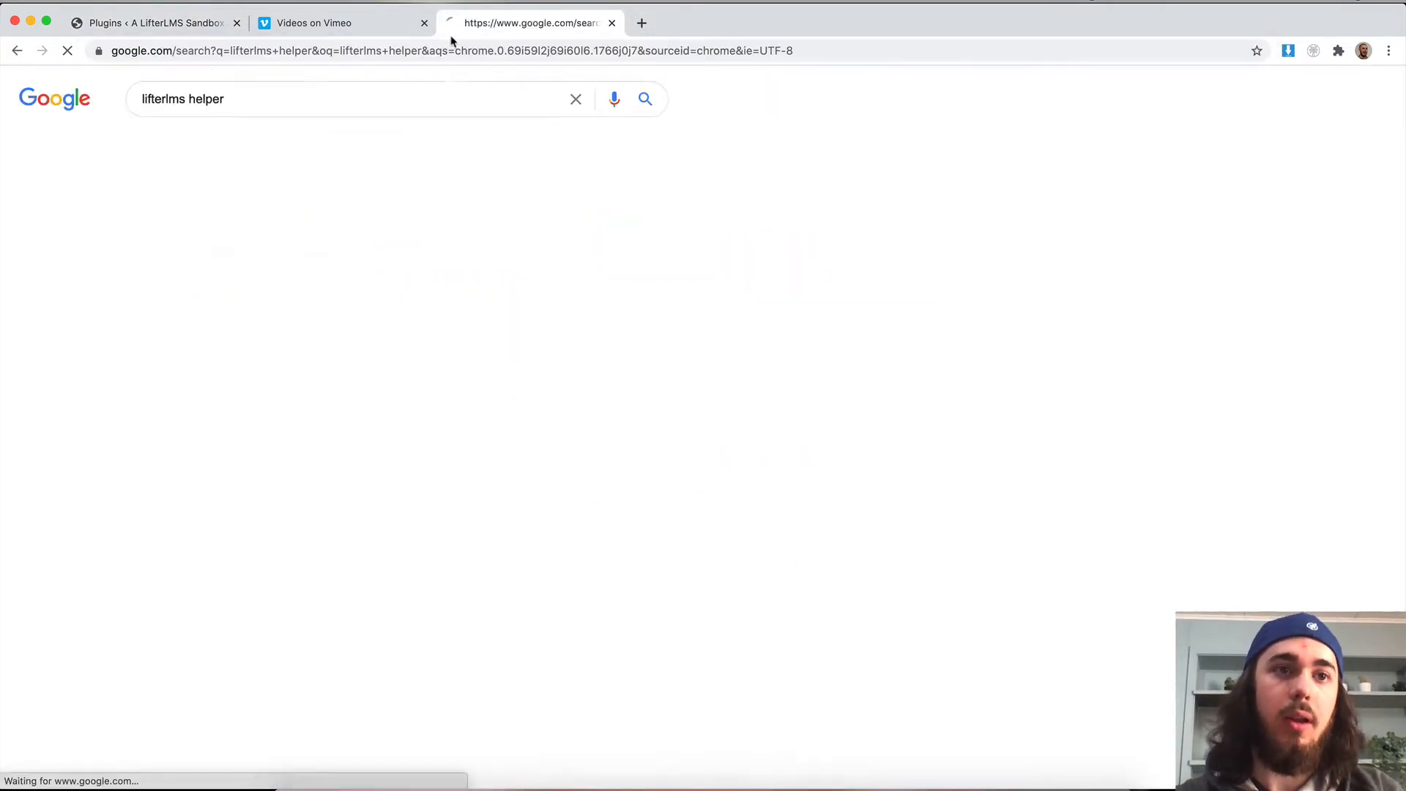
{"action": "left_click", "coordinate": [230, 233]}
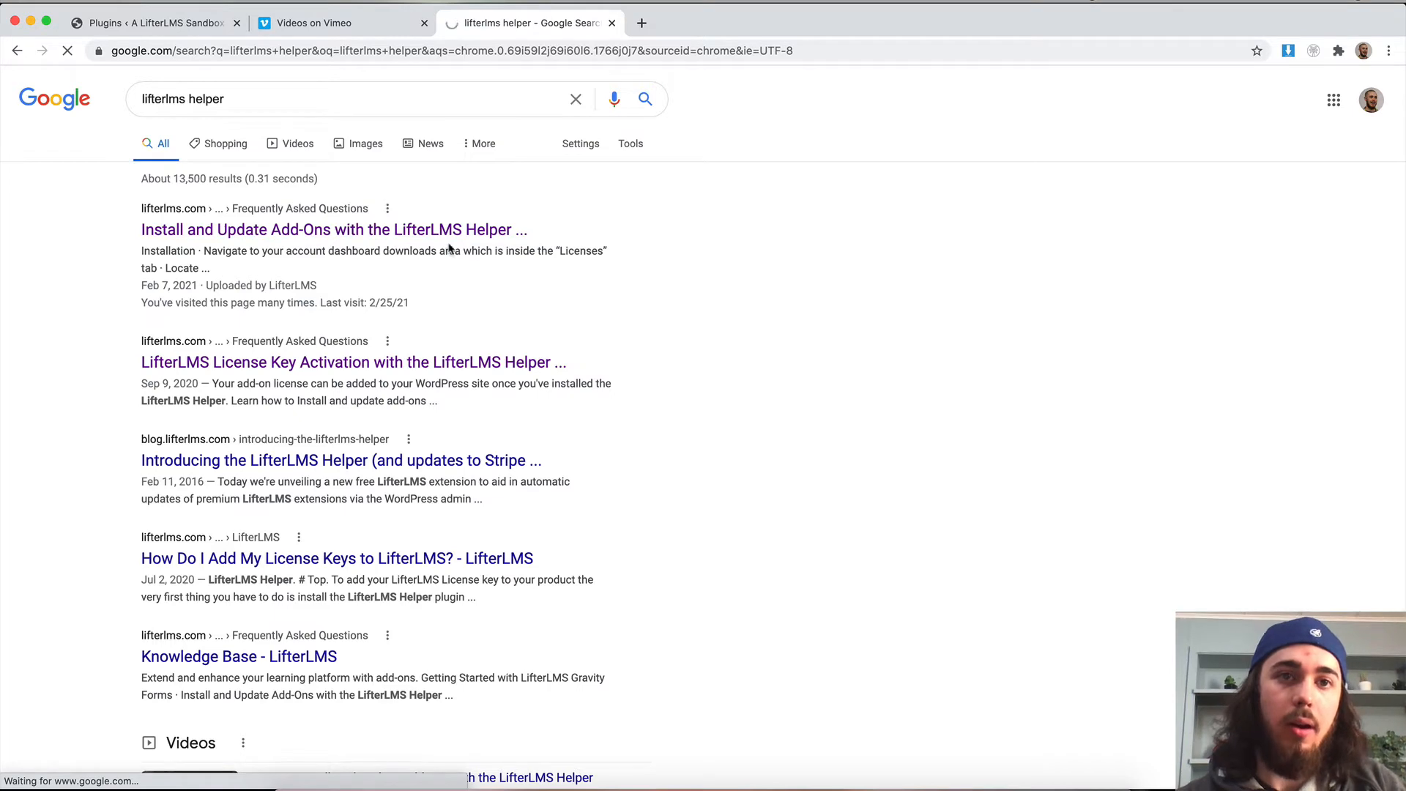
{"action": "scroll", "coordinate": [616, 283], "scroll_direction": "down", "scroll_amount": 2}
{"action": "scroll", "coordinate": [615, 286], "scroll_direction": "down", "scroll_amount": 1}
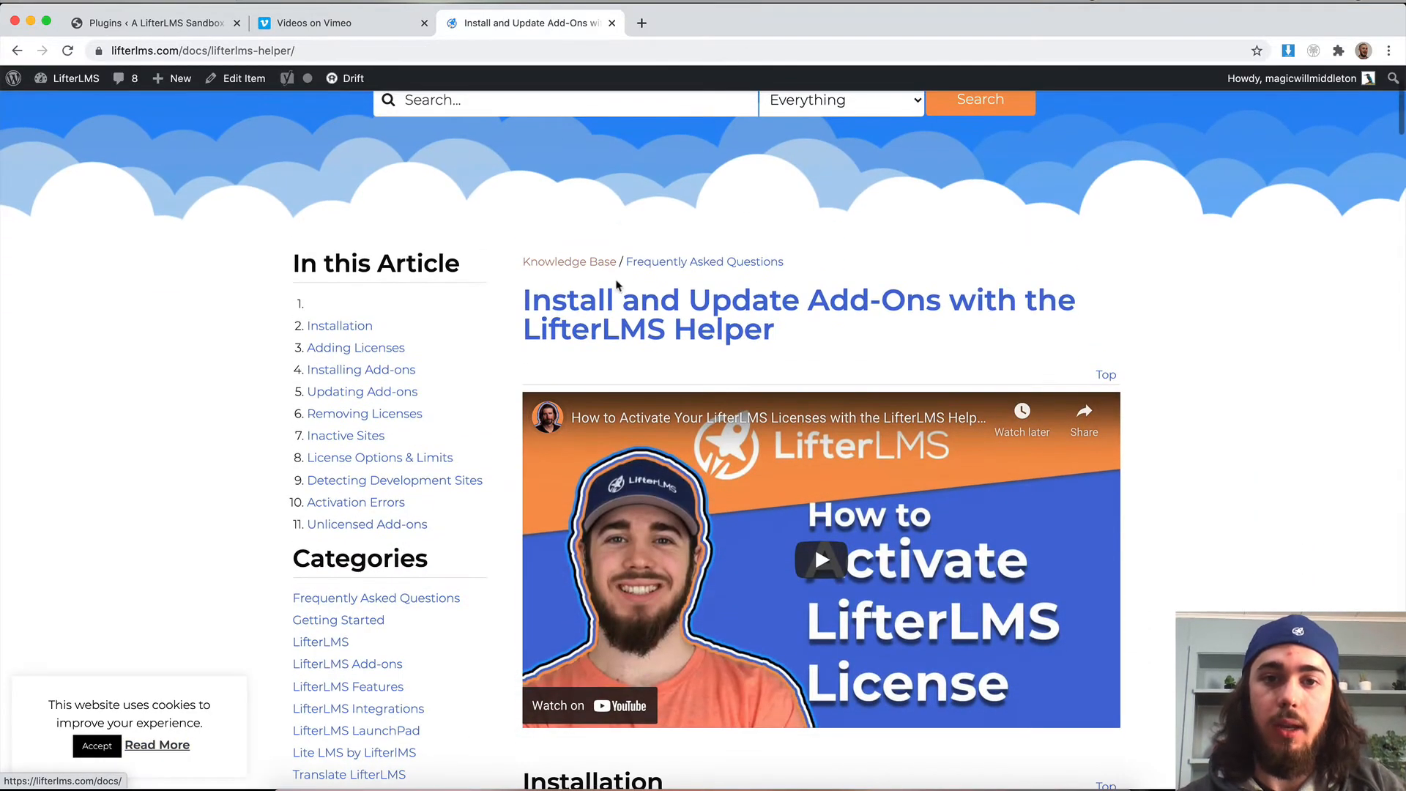
{"action": "scroll", "coordinate": [615, 286], "scroll_direction": "down", "scroll_amount": 3}
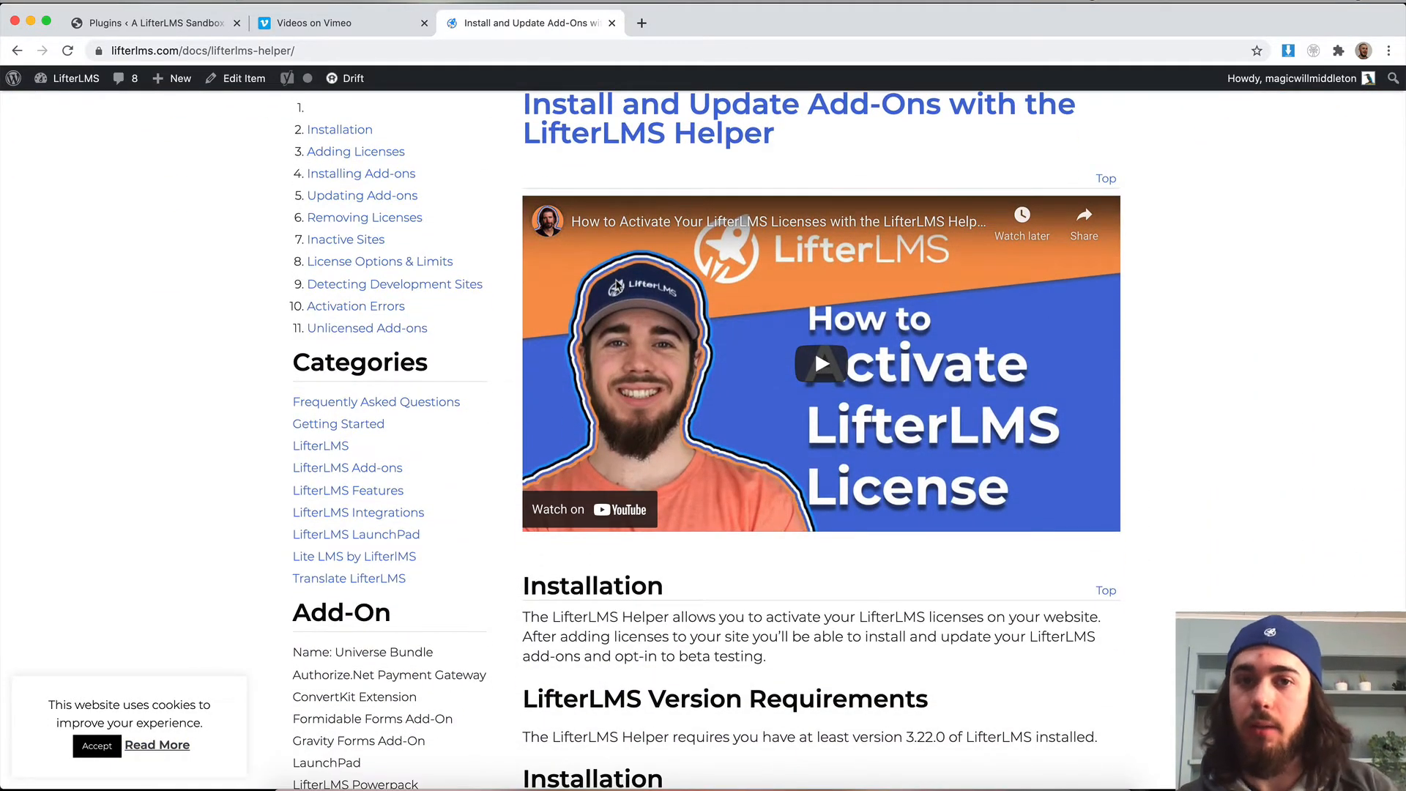
{"action": "scroll", "coordinate": [616, 286], "scroll_direction": "down", "scroll_amount": 3}
{"action": "scroll", "coordinate": [619, 285], "scroll_direction": "down", "scroll_amount": 3}
{"action": "scroll", "coordinate": [619, 285], "scroll_direction": "up", "scroll_amount": 2}
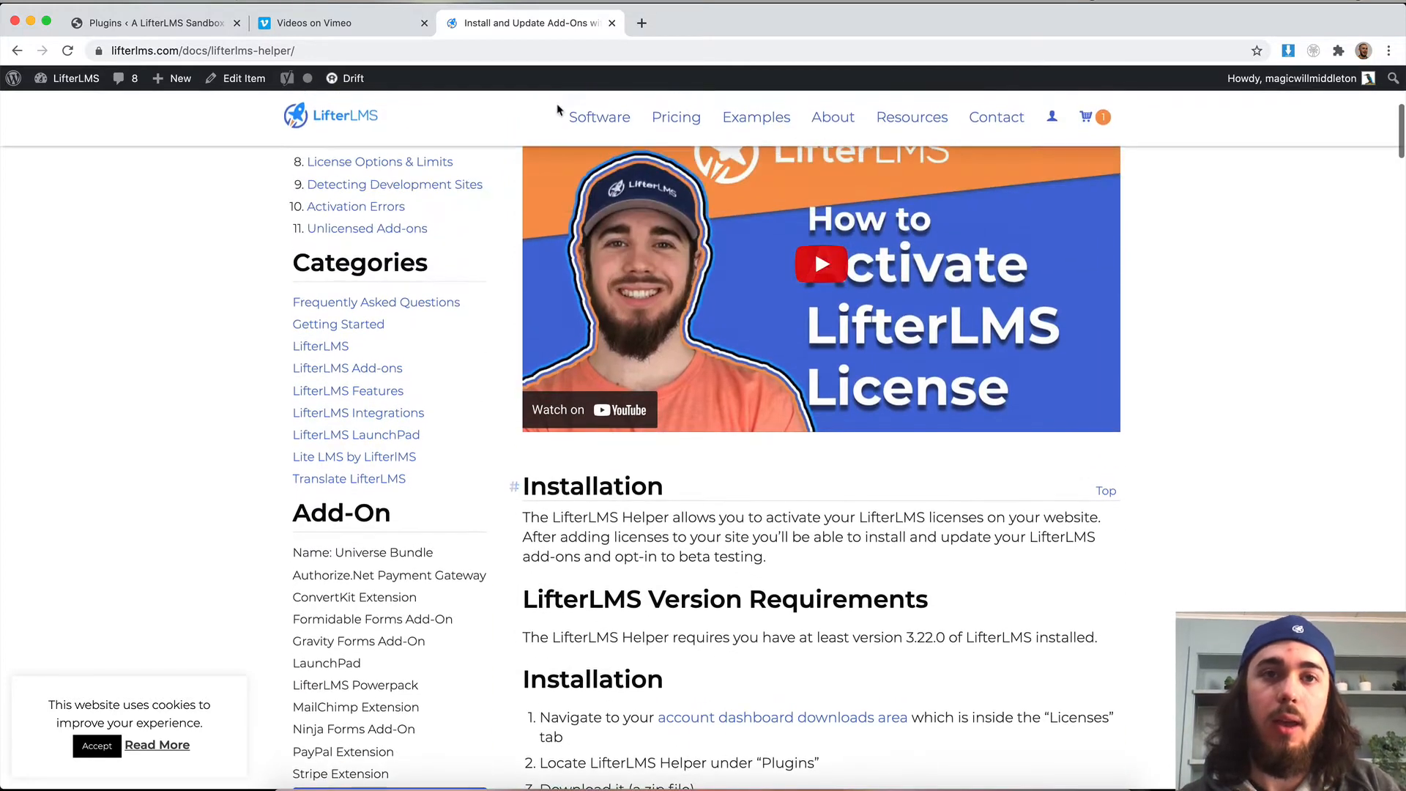
{"action": "left_click", "coordinate": [614, 23]}
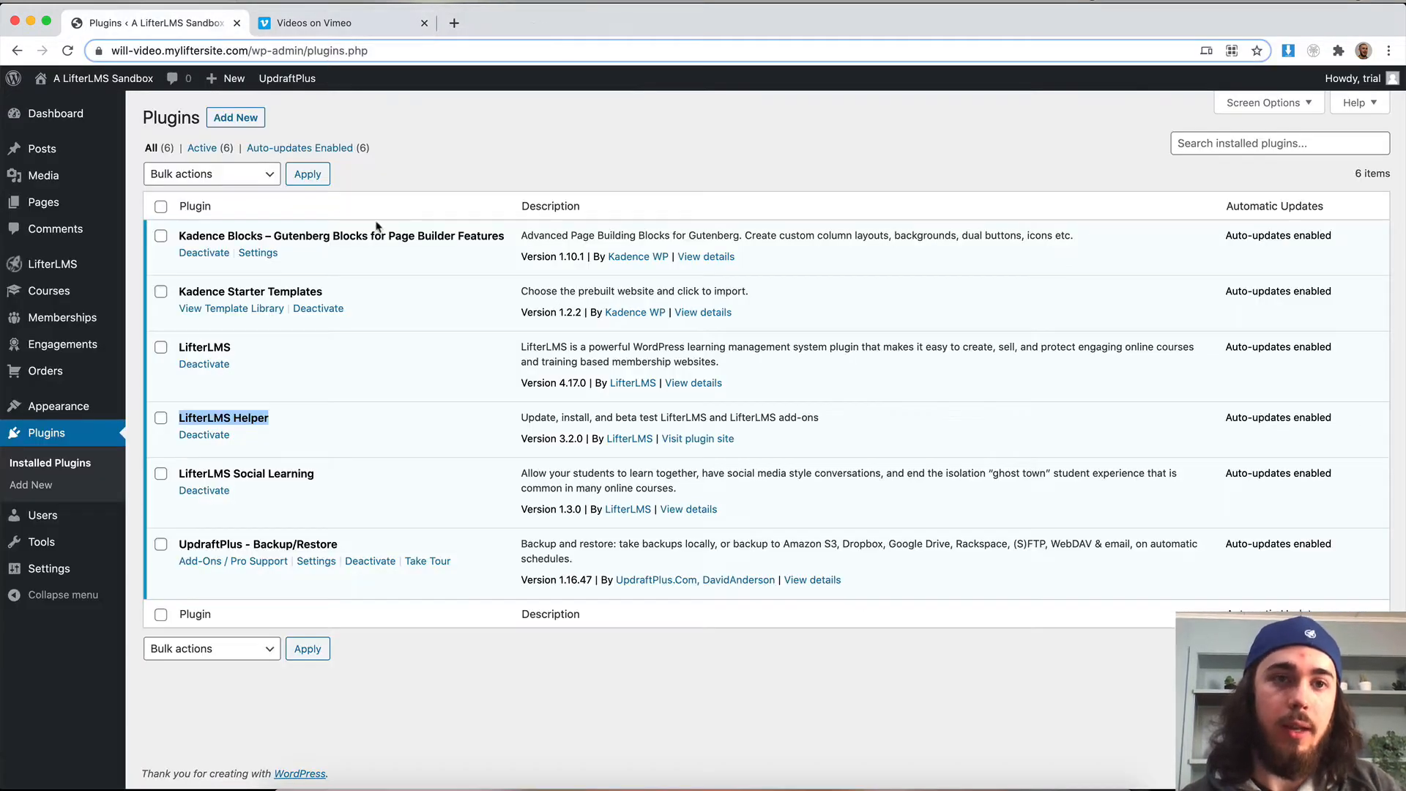
{"action": "mouse_move", "coordinate": [52, 265]}
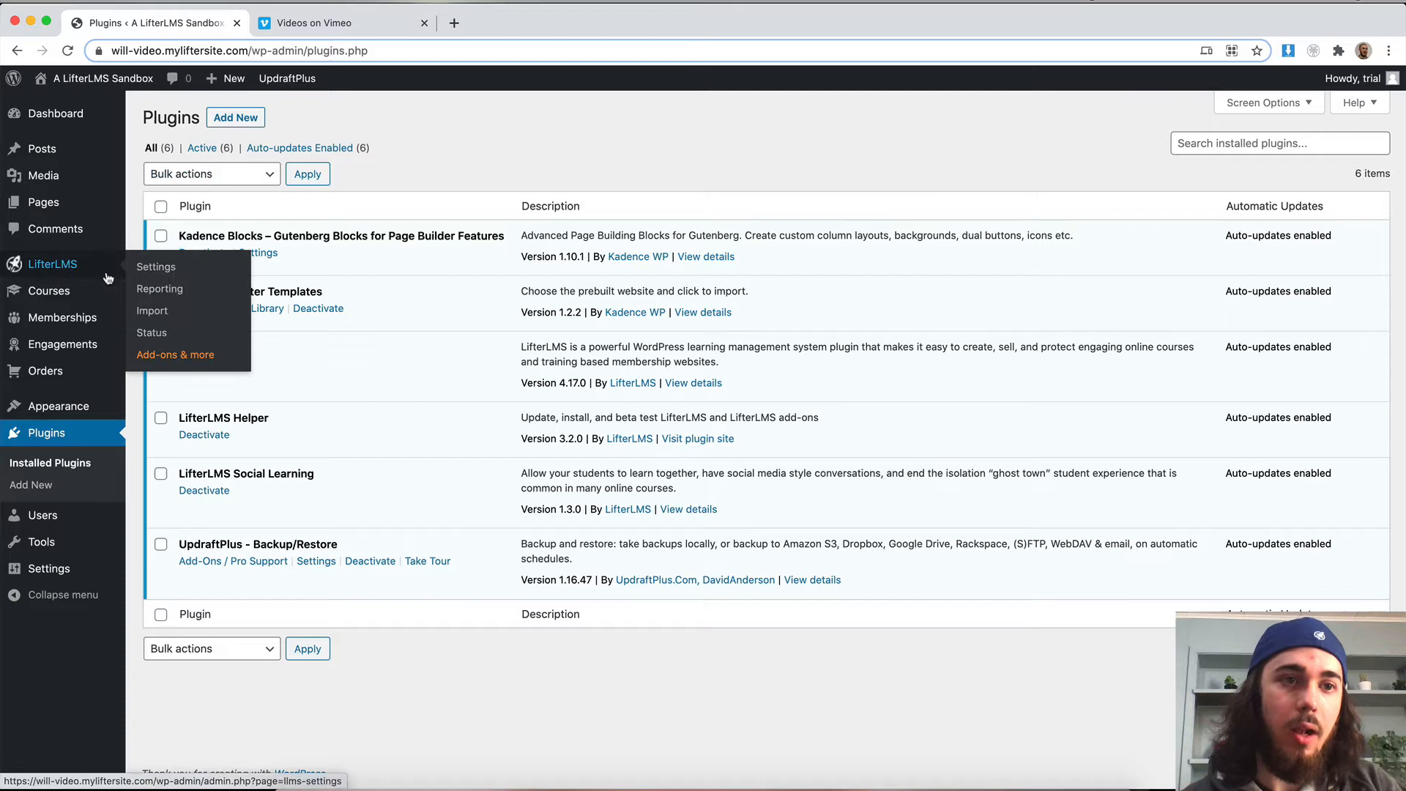
Step: Install the Advanced Videos add-on from the LifterLMS Add-ons & more page
{"action": "left_click", "coordinate": [158, 353]}
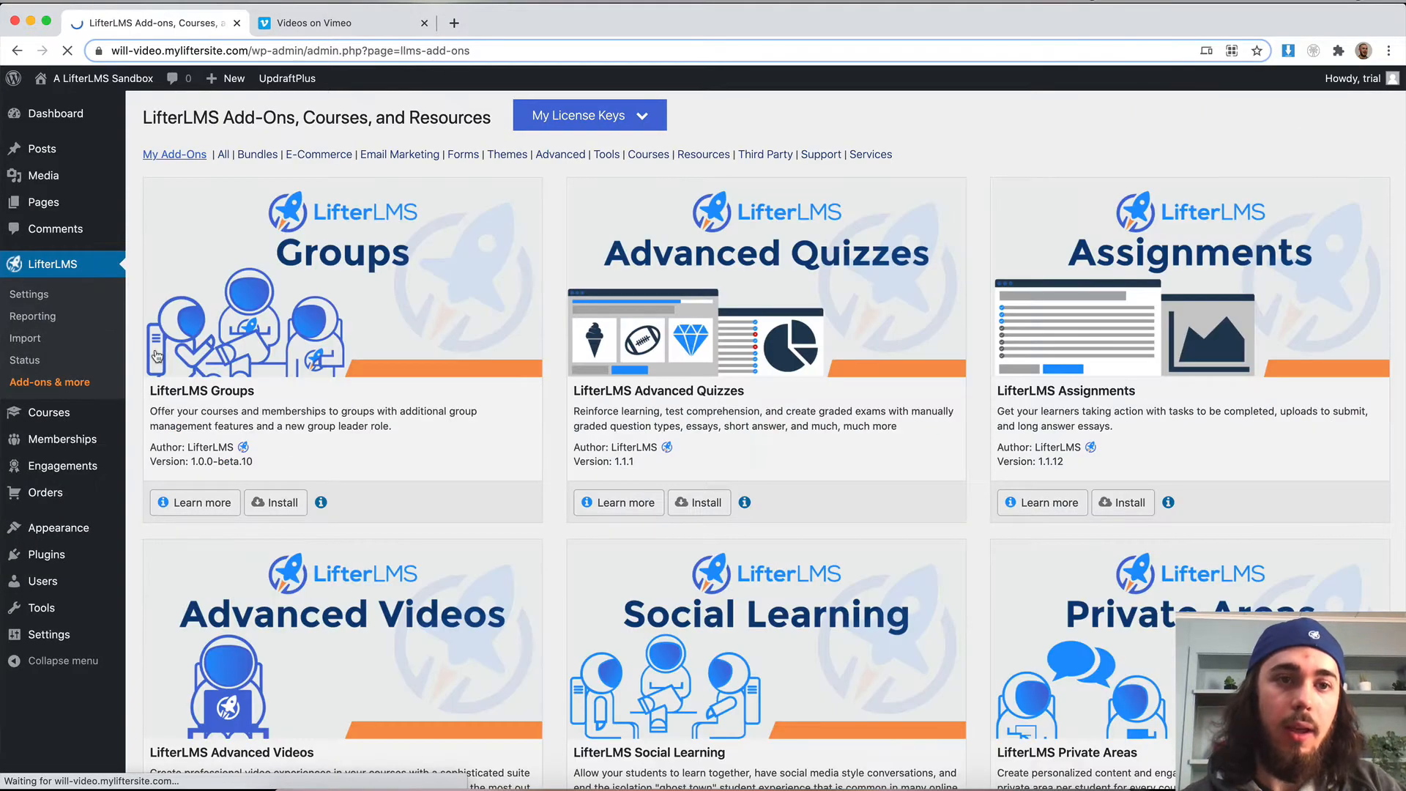
{"action": "scroll", "coordinate": [278, 357], "scroll_direction": "down", "scroll_amount": 3}
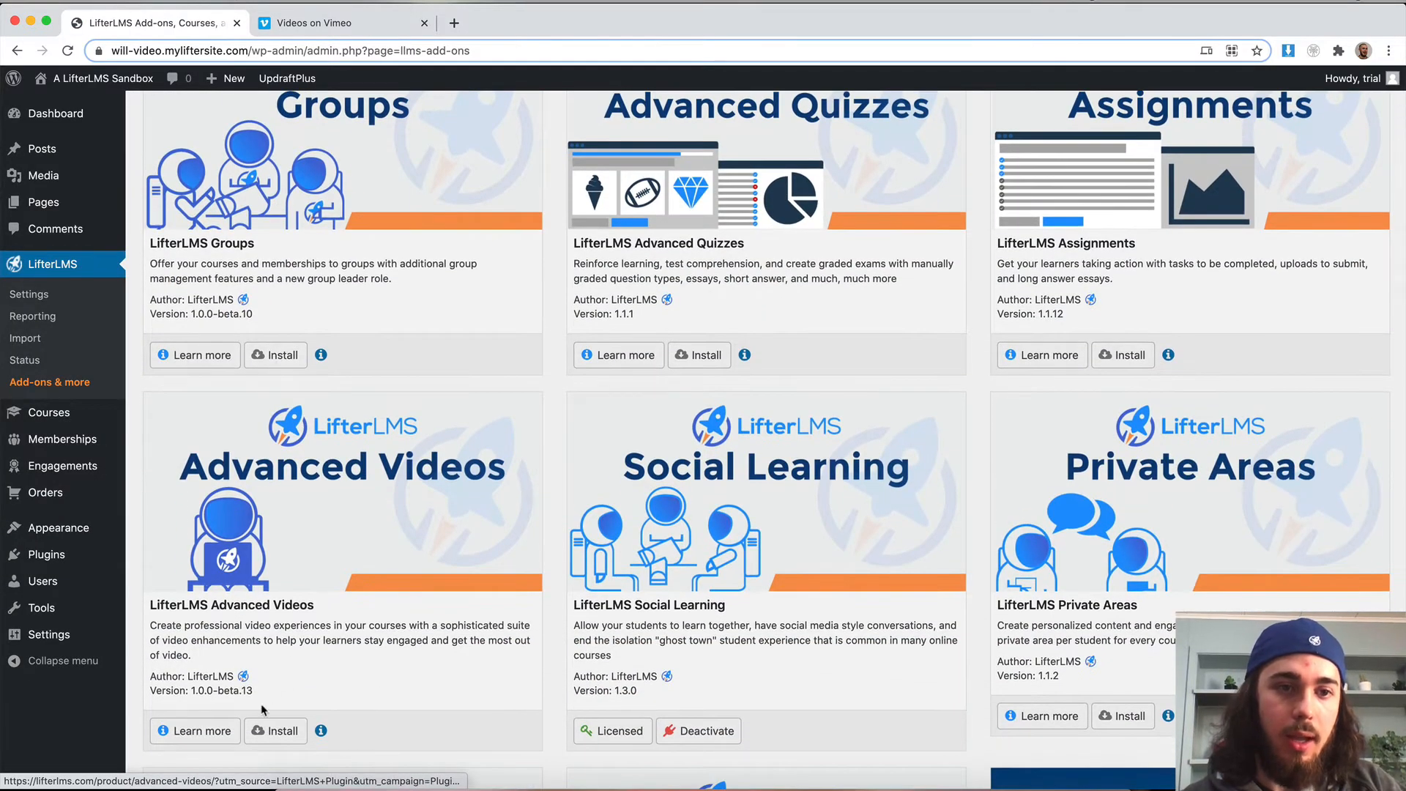
{"action": "left_click", "coordinate": [278, 731]}
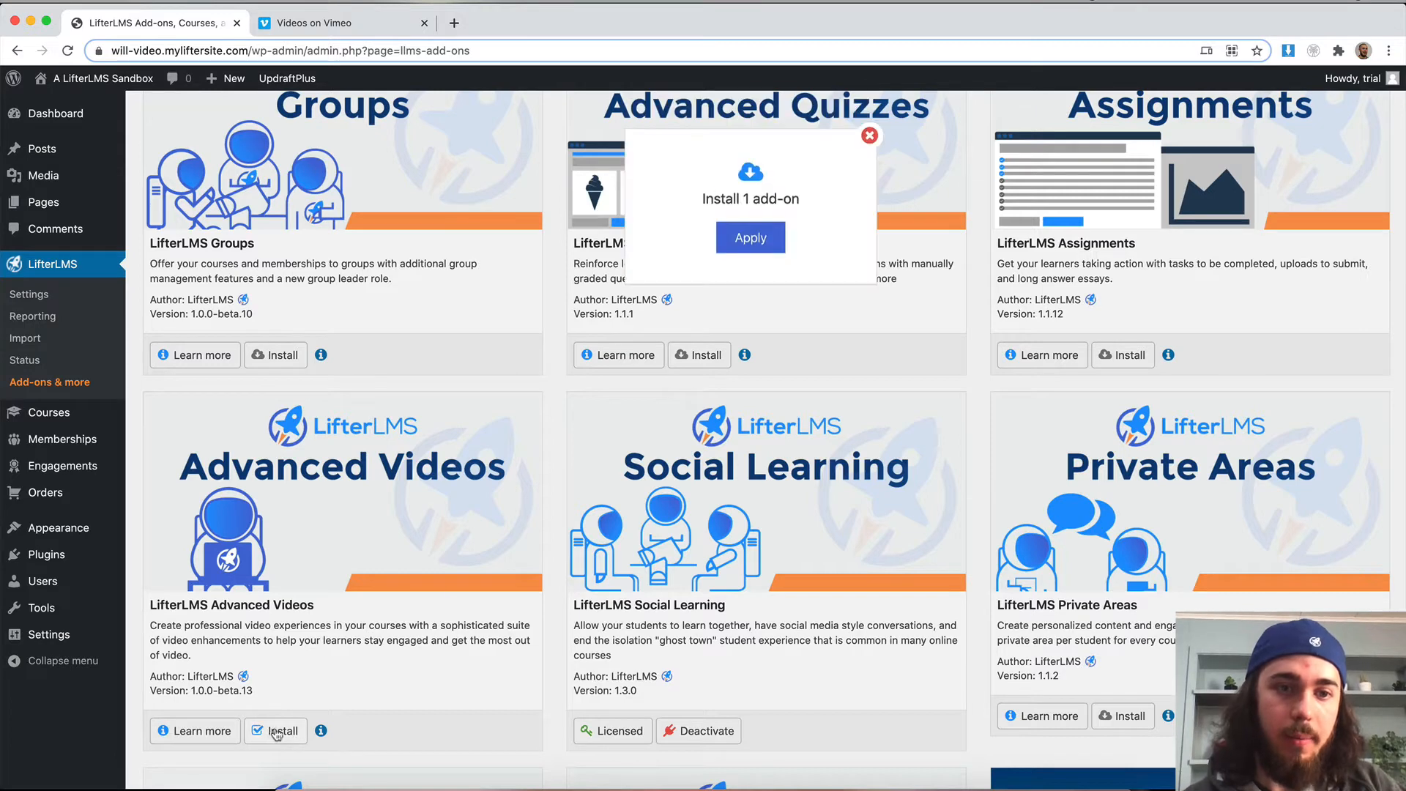
{"action": "left_click", "coordinate": [750, 238]}
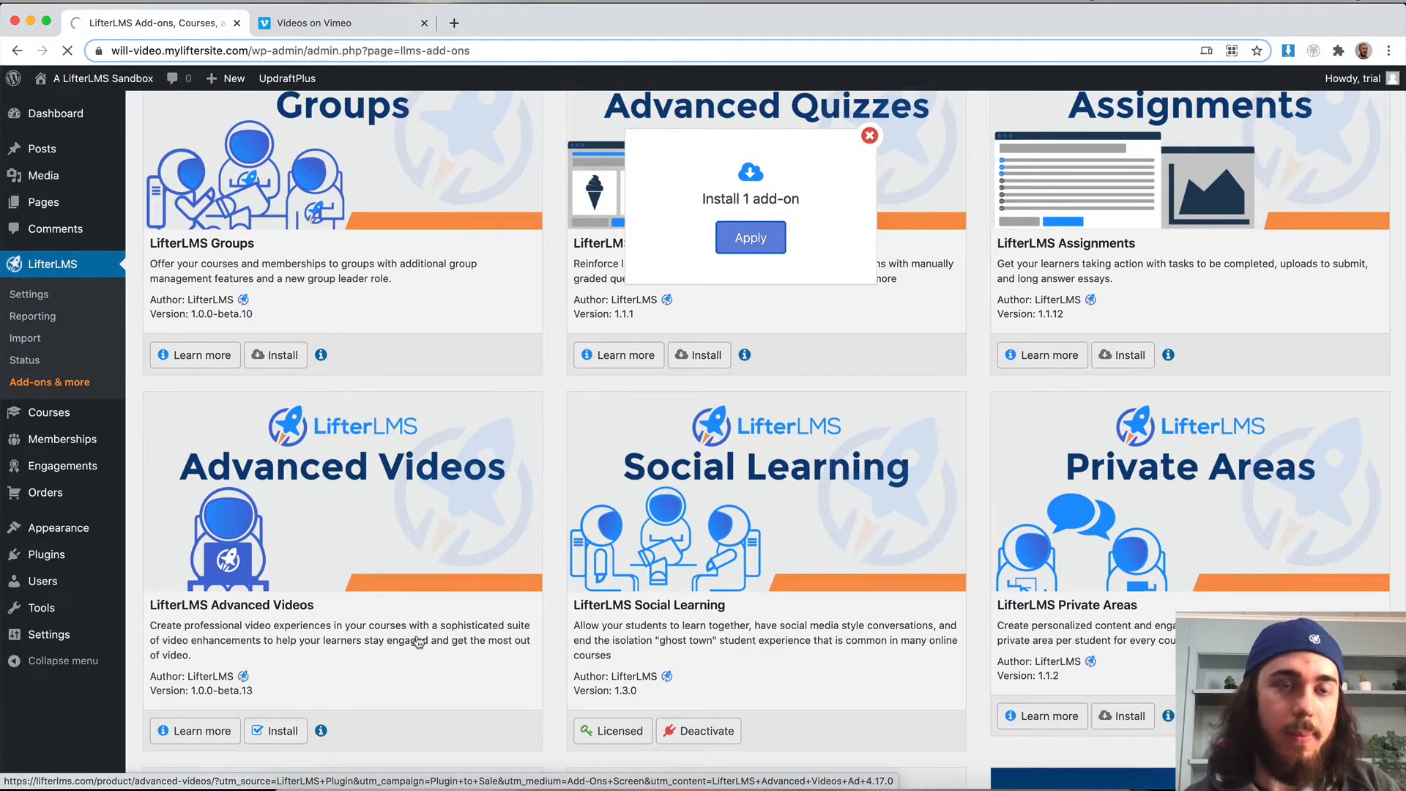
{"action": "scroll", "coordinate": [340, 684], "scroll_direction": "down", "scroll_amount": 3}
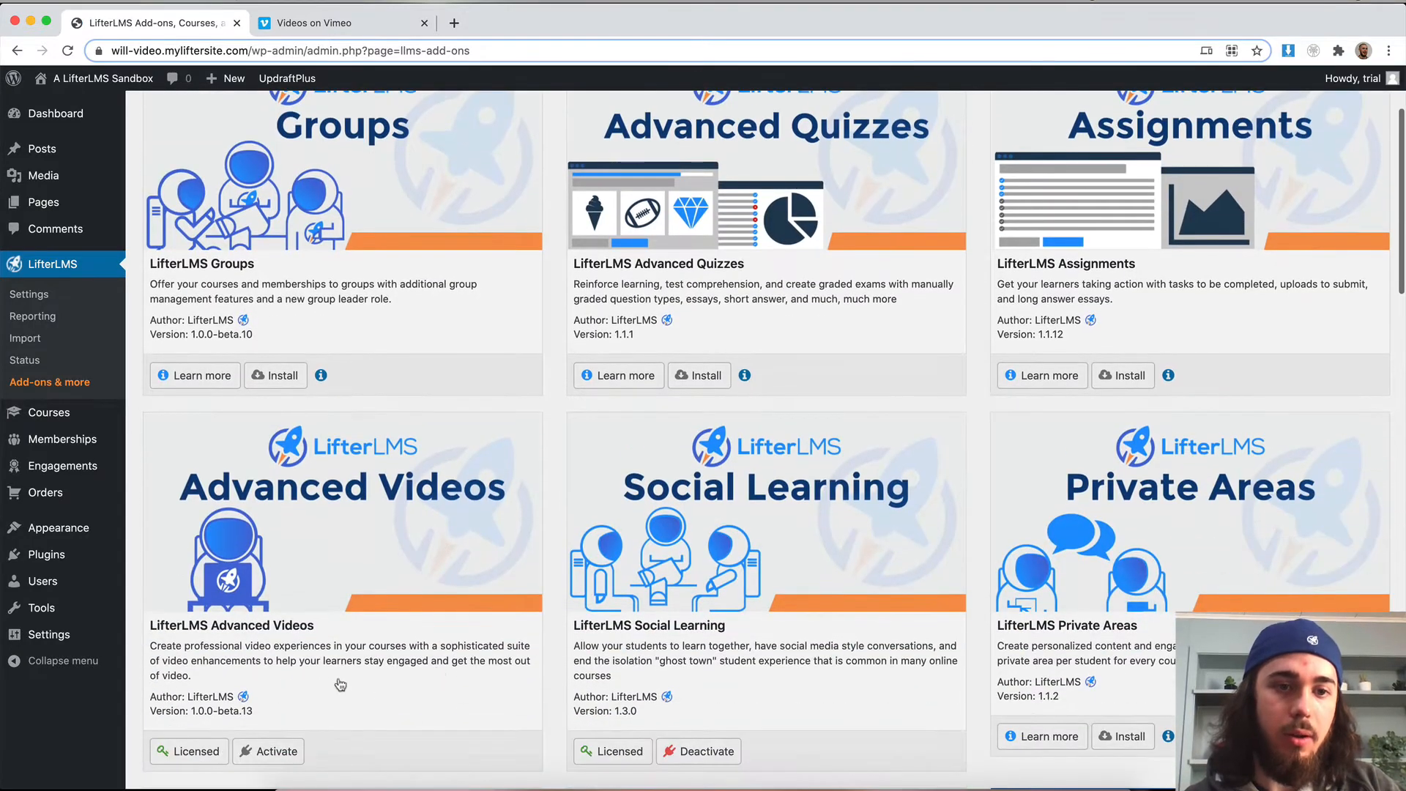
Step: Activate Advanced Videos and return to the installed plugins list showing seven plugins
{"action": "left_click", "coordinate": [262, 753]}
{"action": "left_click", "coordinate": [769, 244]}
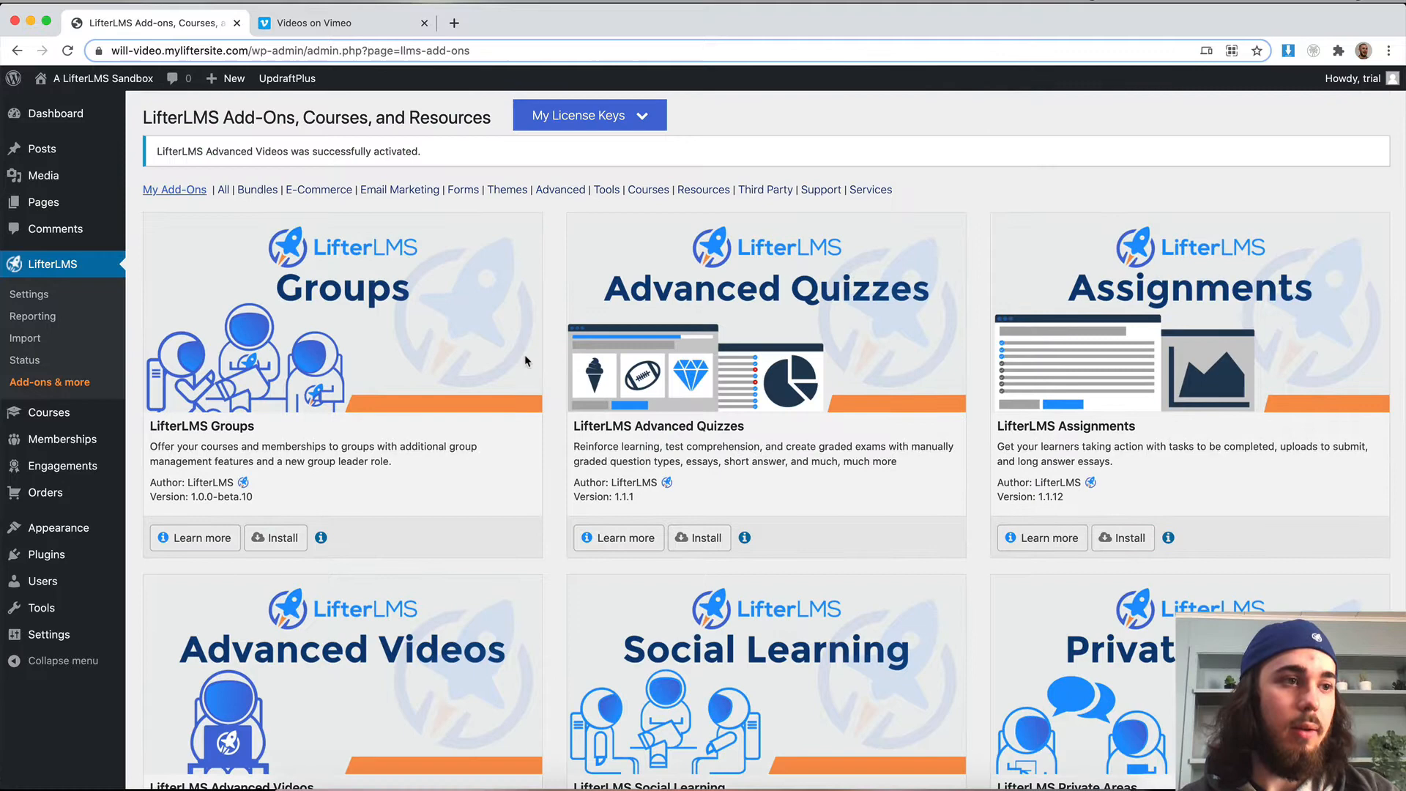
{"action": "left_click", "coordinate": [58, 554]}
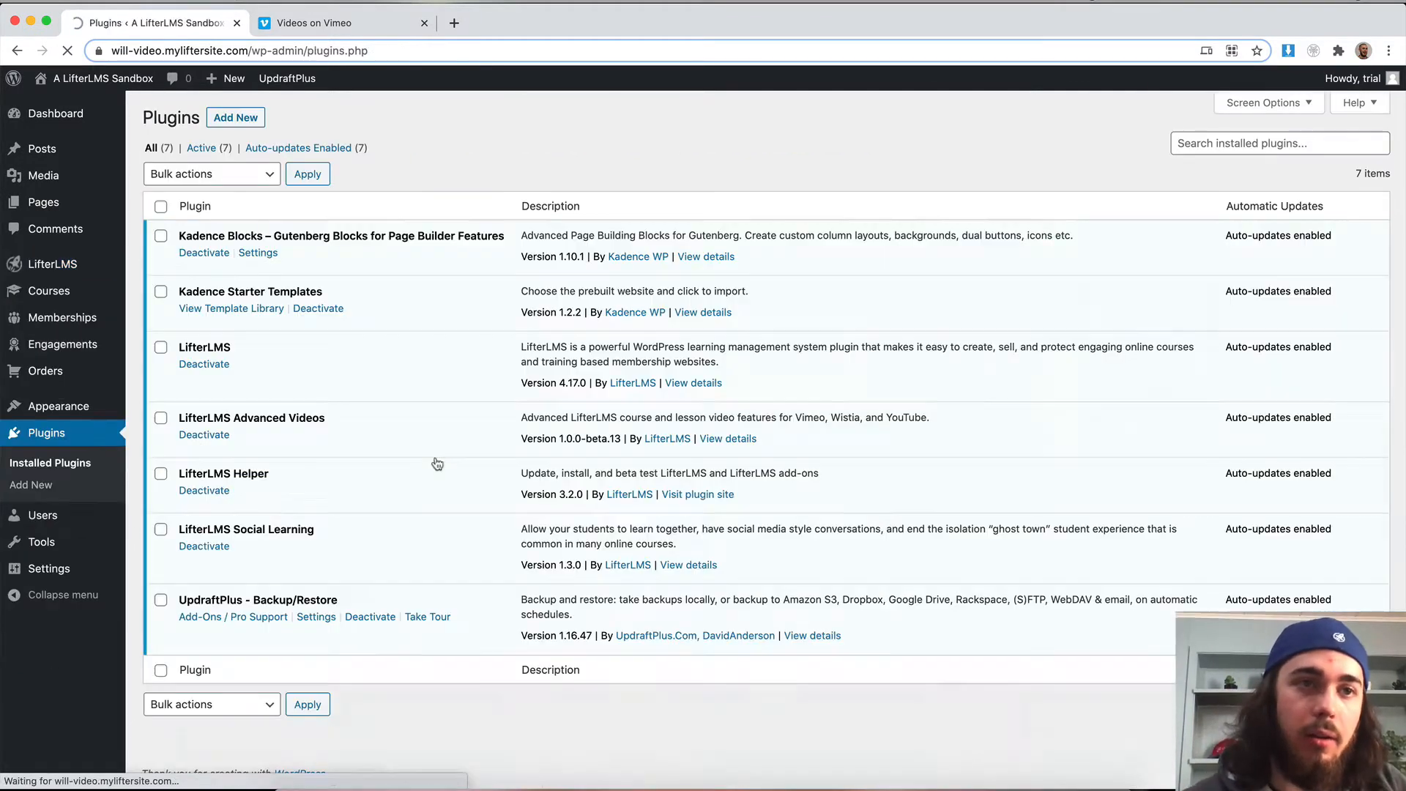
{"action": "left_click_drag", "start_coordinate": [234, 417], "coordinate": [327, 418]}
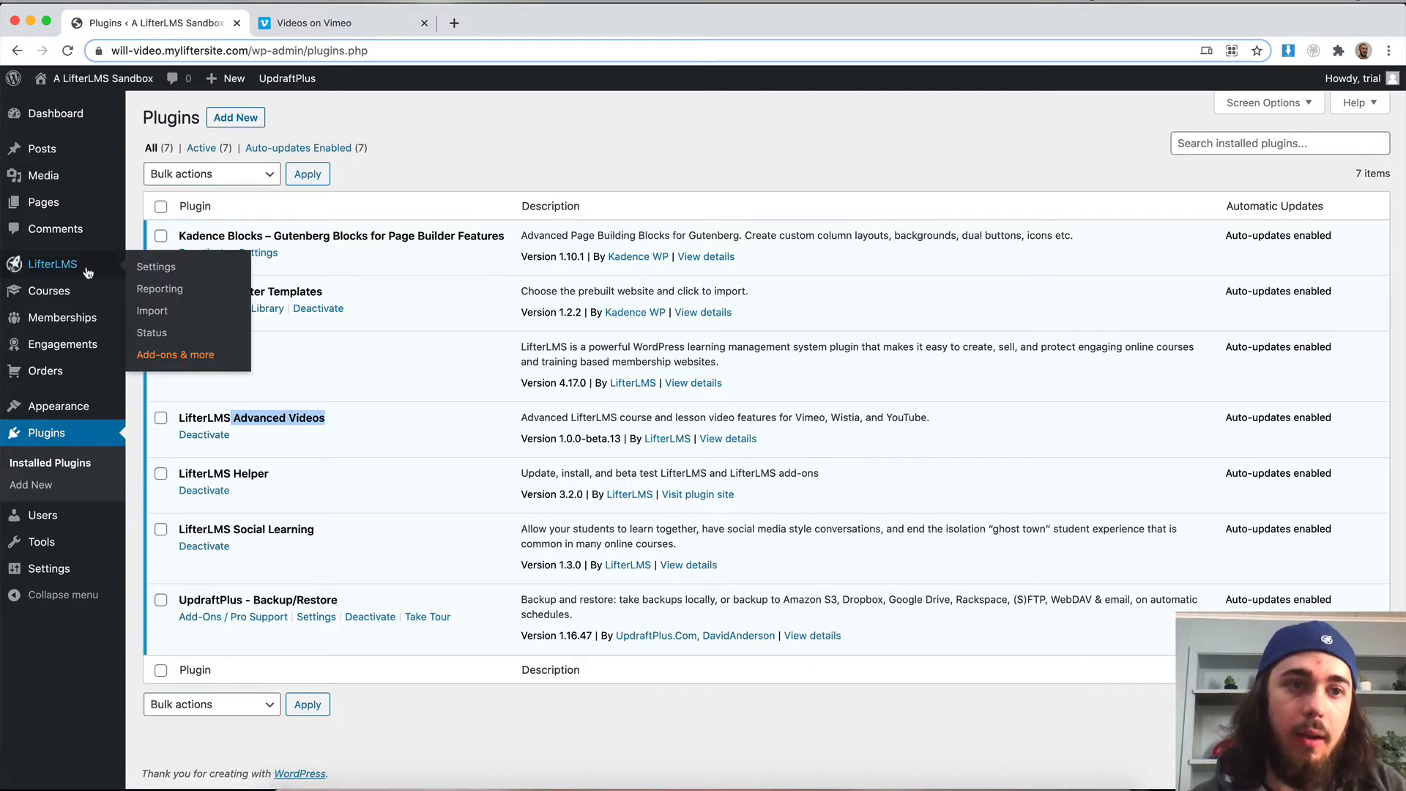
{"action": "mouse_move", "coordinate": [52, 264]}
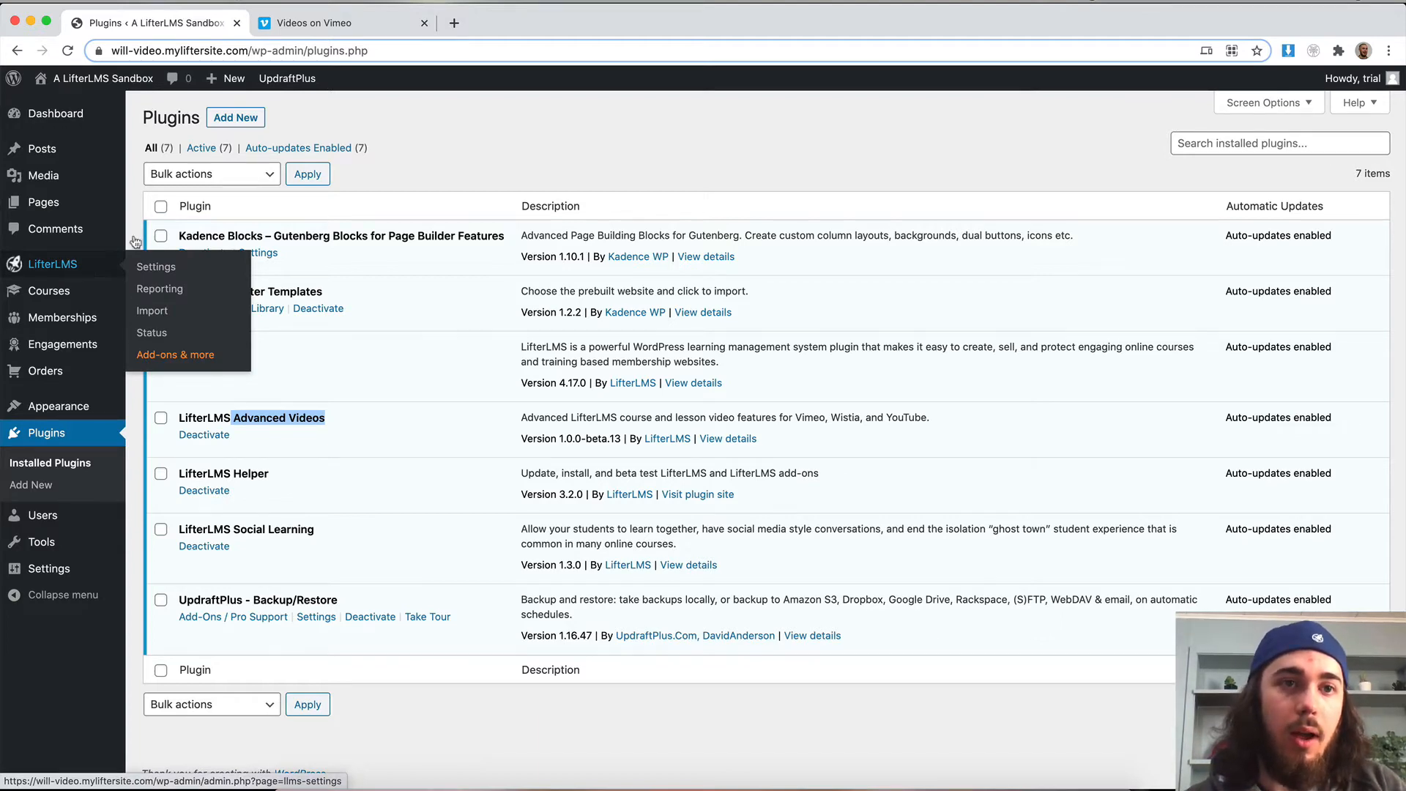
{"action": "left_click", "coordinate": [307, 26]}
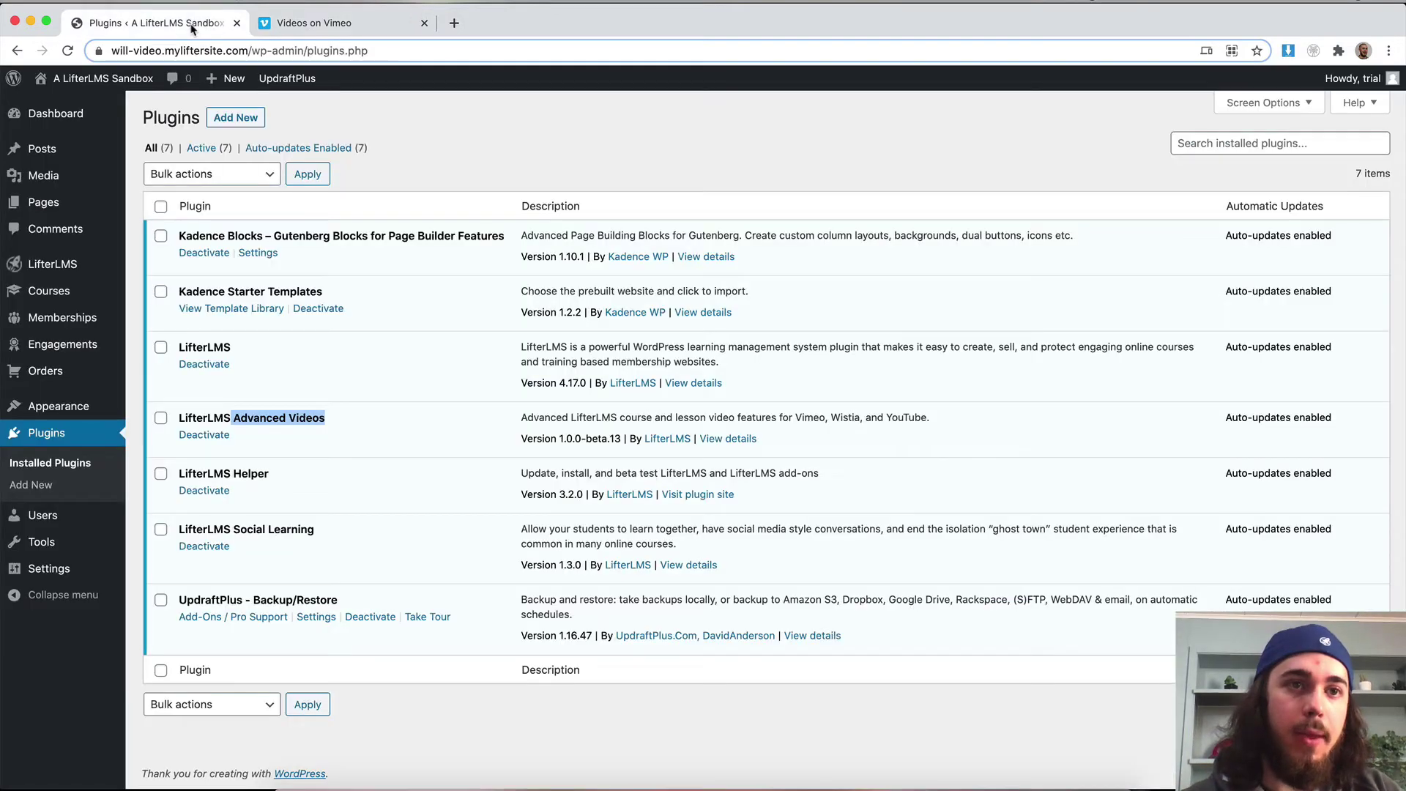
{"action": "left_click", "coordinate": [165, 22]}
{"action": "mouse_move", "coordinate": [51, 264]}
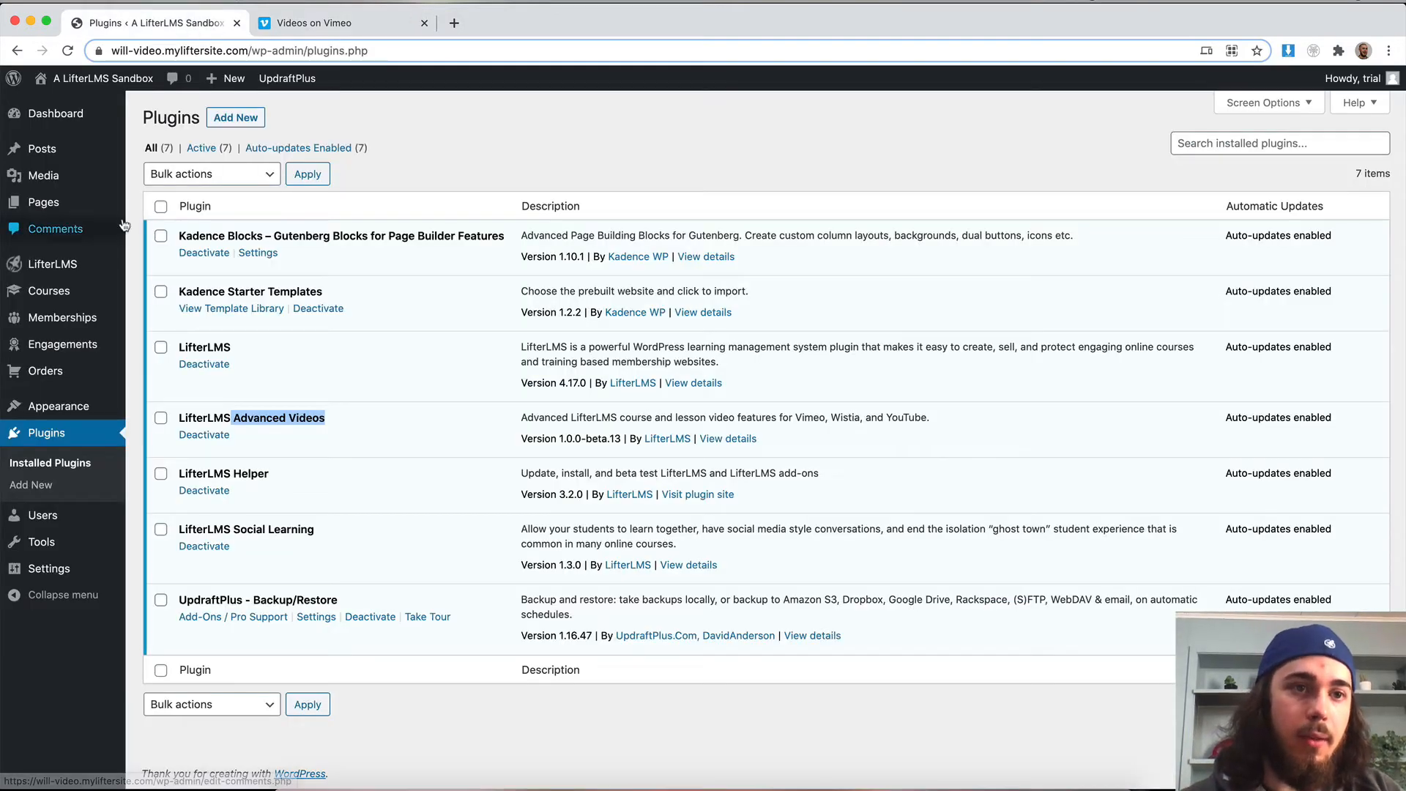
{"action": "mouse_move", "coordinate": [49, 290]}
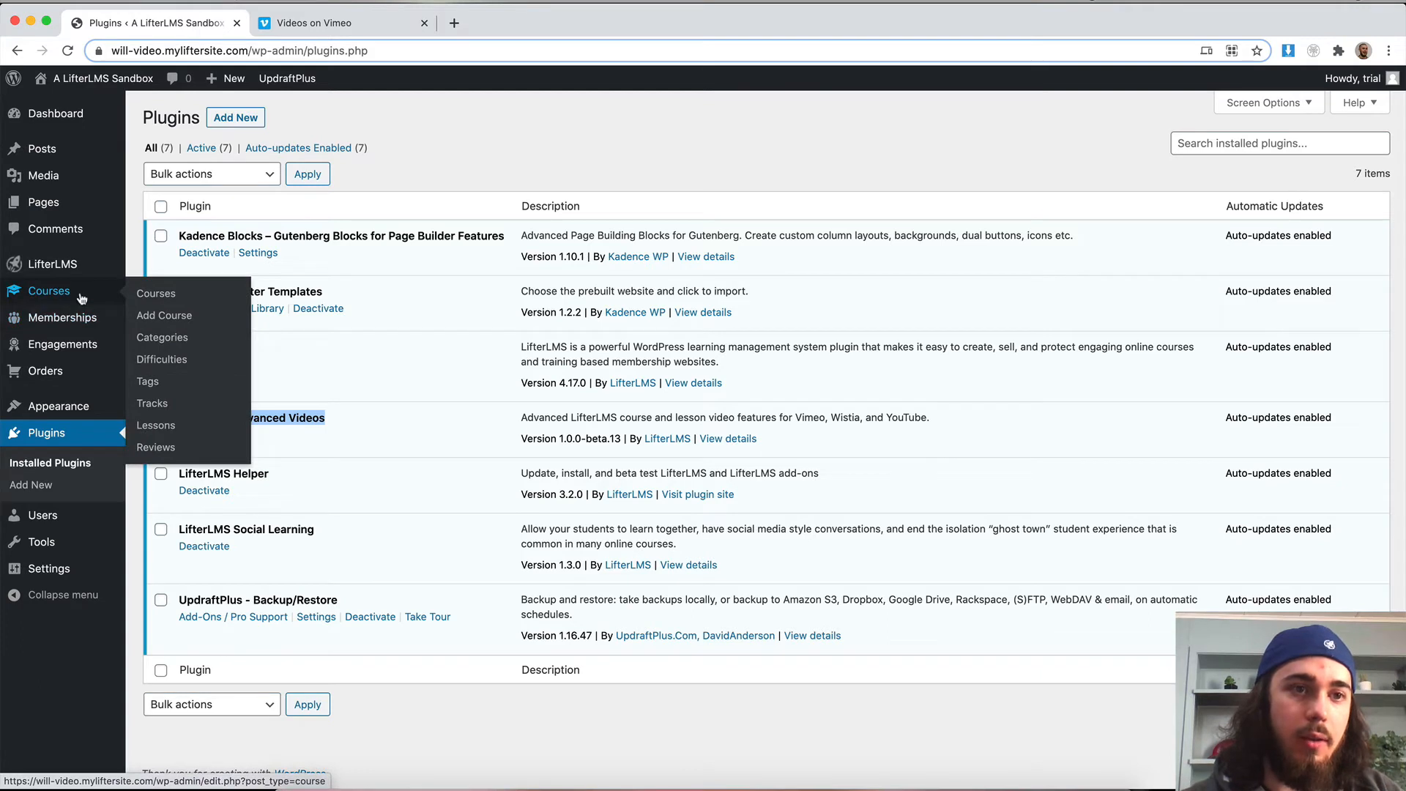
Step: Add two new lessons to Section 1 of the Test course in the course builder
{"action": "left_click", "coordinate": [81, 294]}
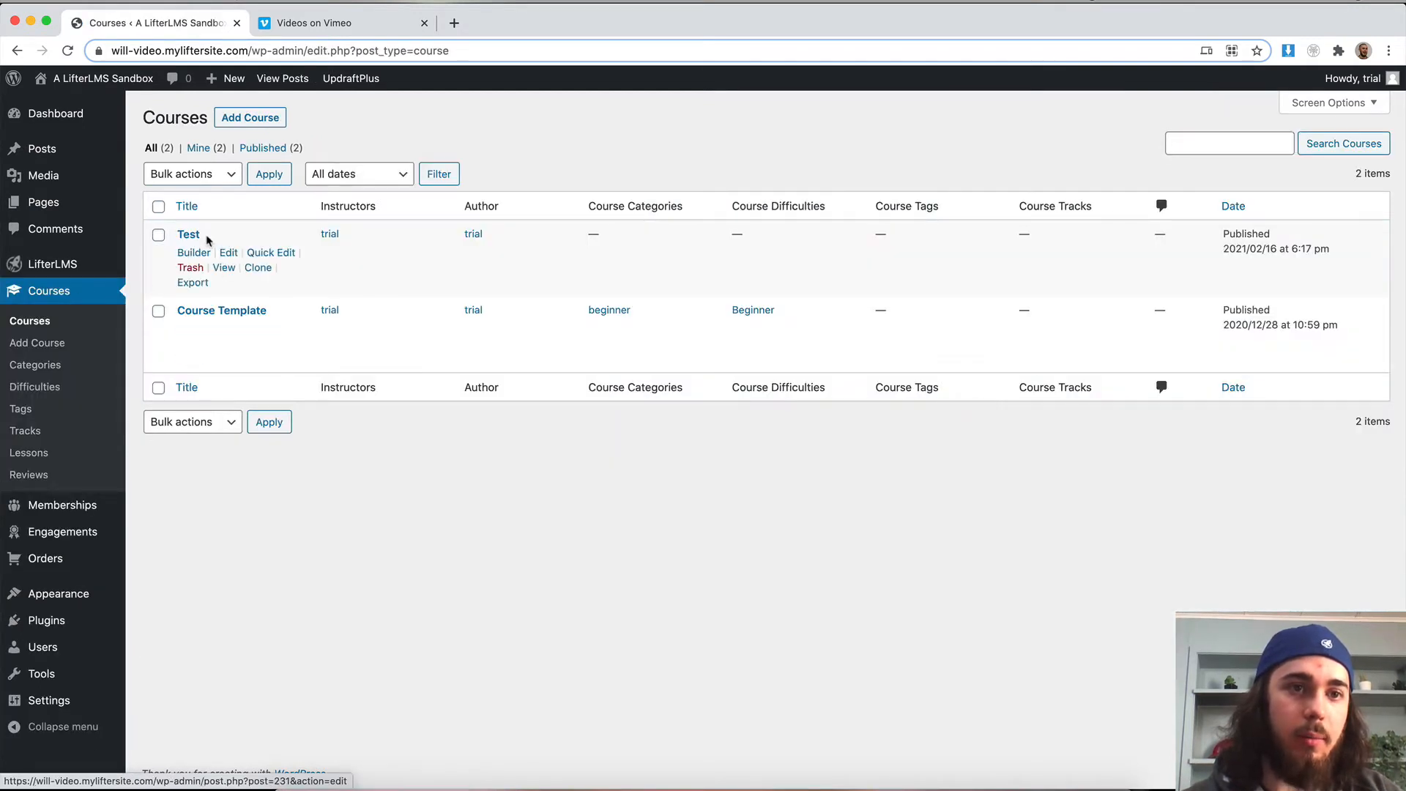
{"action": "left_click", "coordinate": [193, 253]}
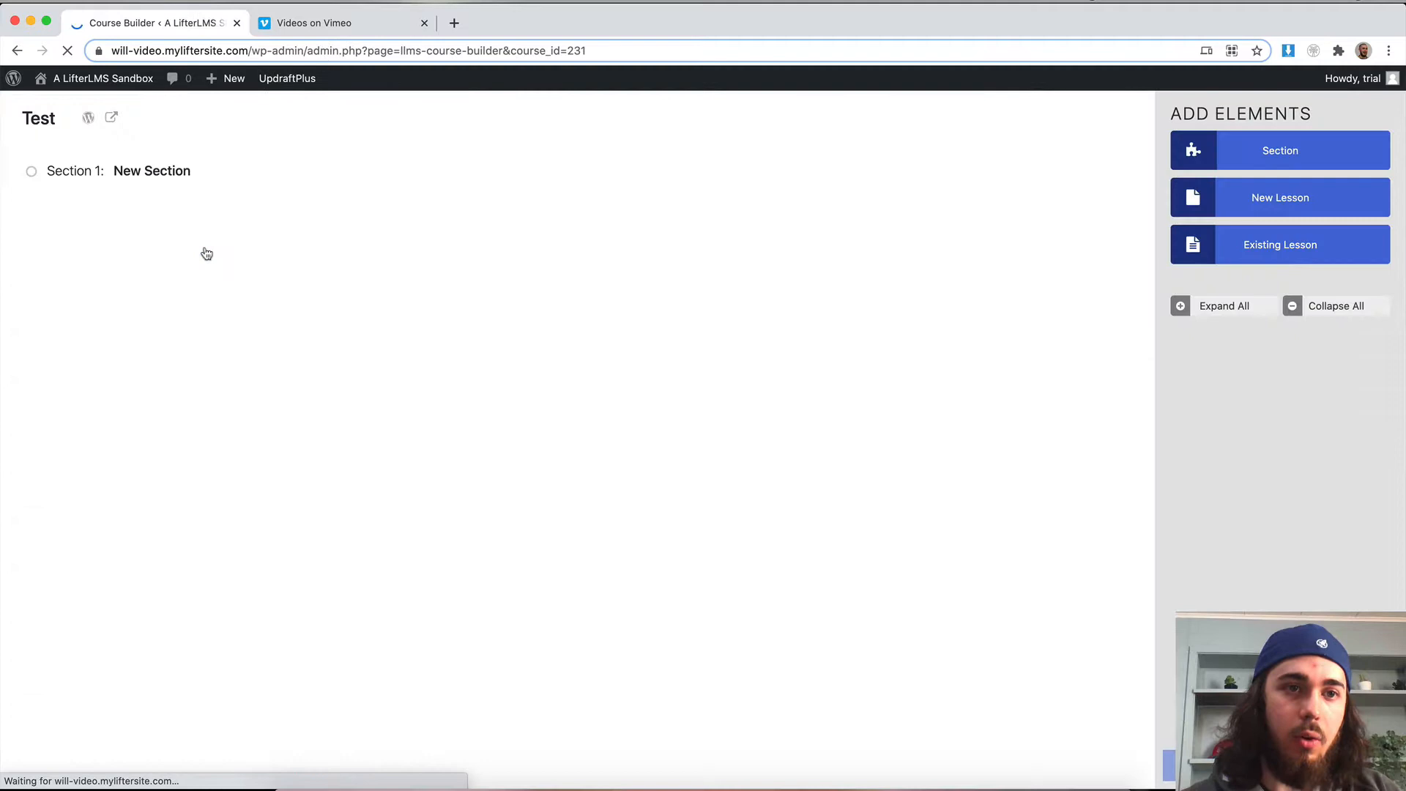
{"action": "left_click", "coordinate": [1185, 309]}
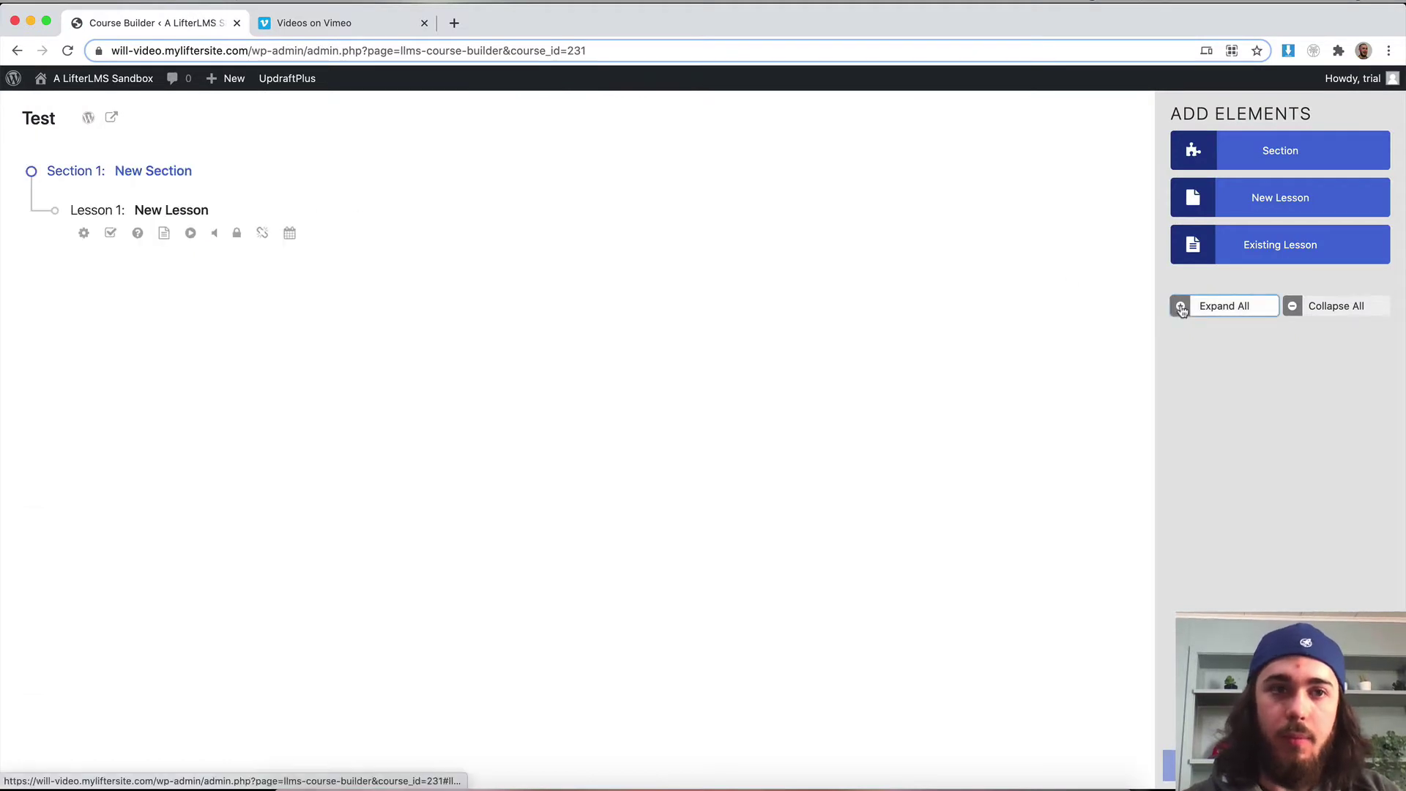
{"action": "left_click", "coordinate": [1238, 214]}
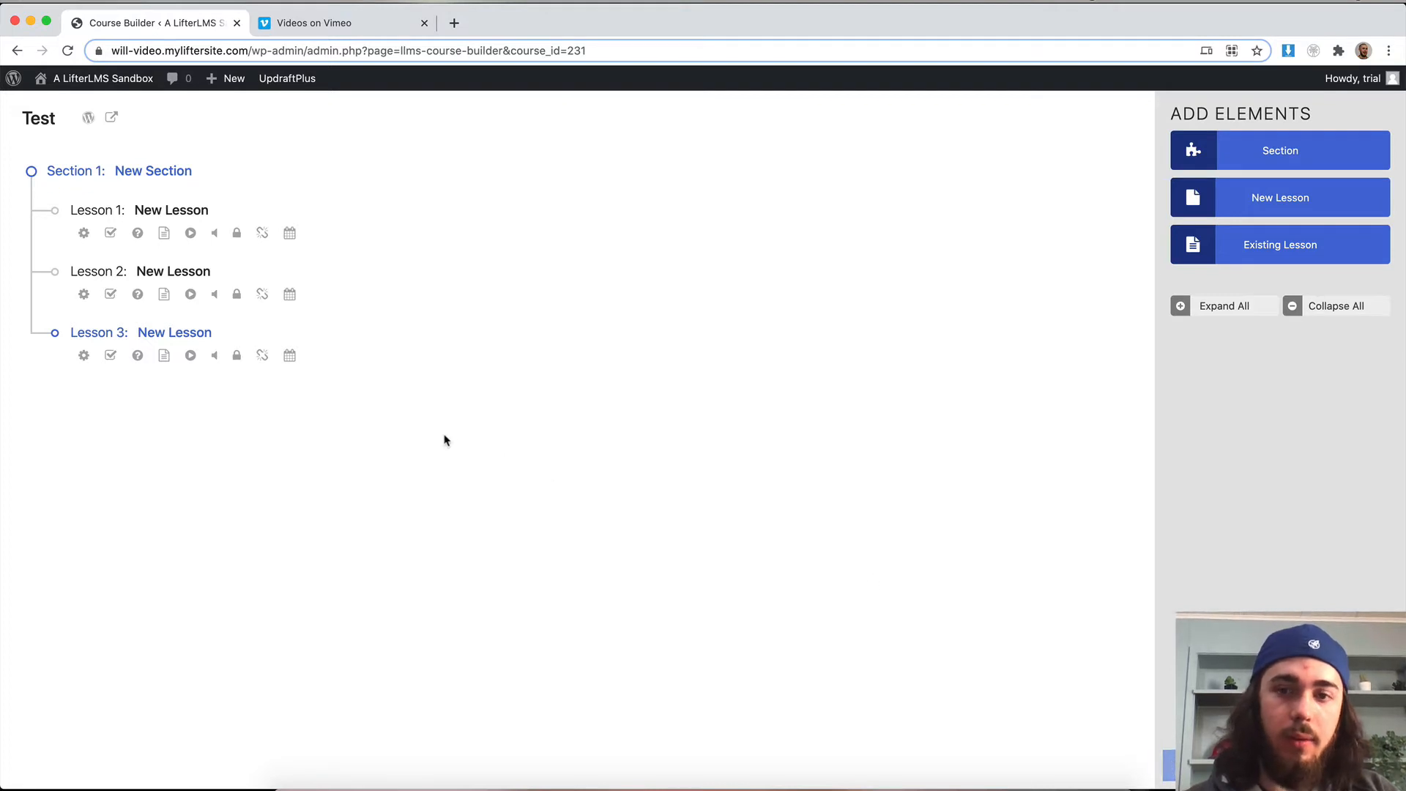
Step: Reach the embed settings of the videoplayback video in Vimeo via its privacy settings
{"action": "left_click", "coordinate": [315, 25]}
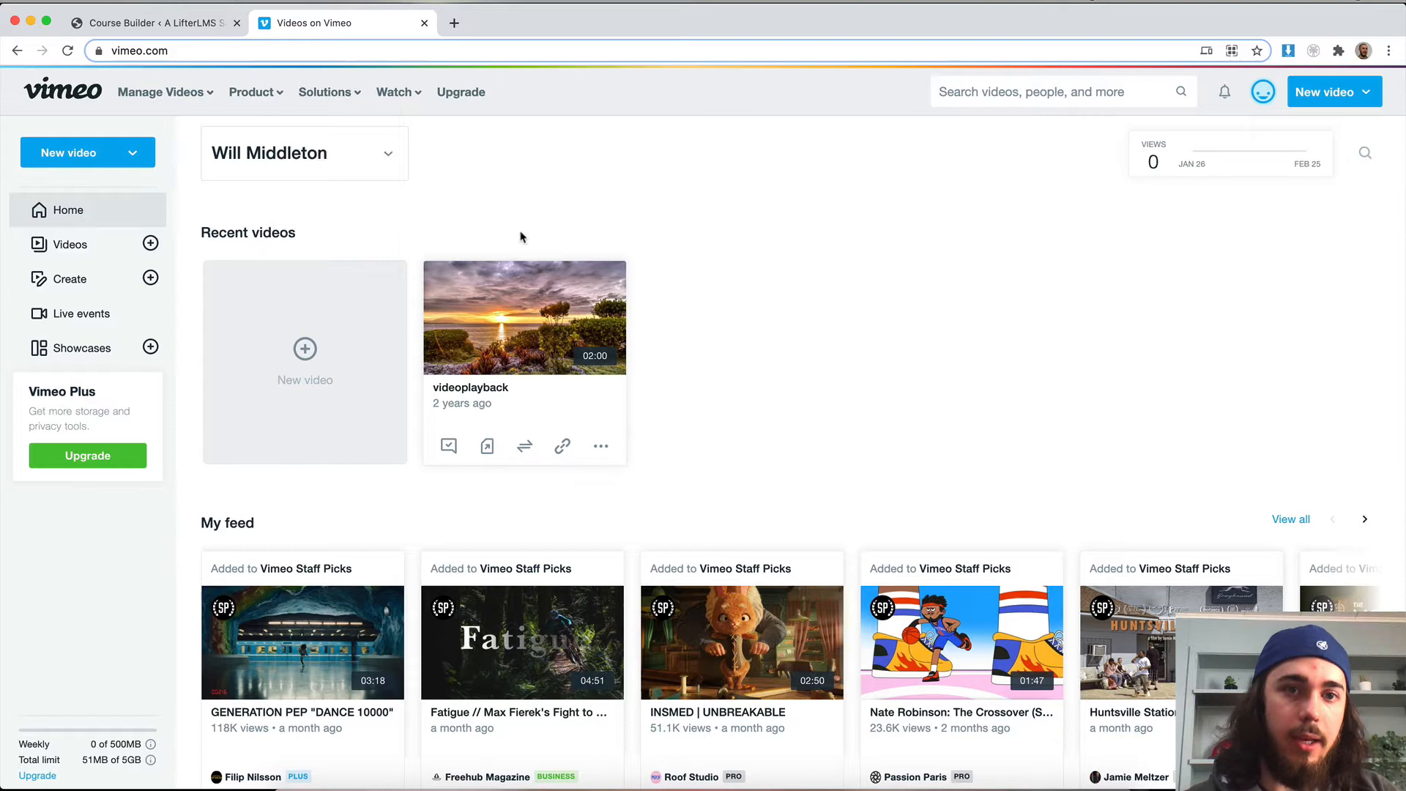
{"action": "left_click", "coordinate": [501, 326]}
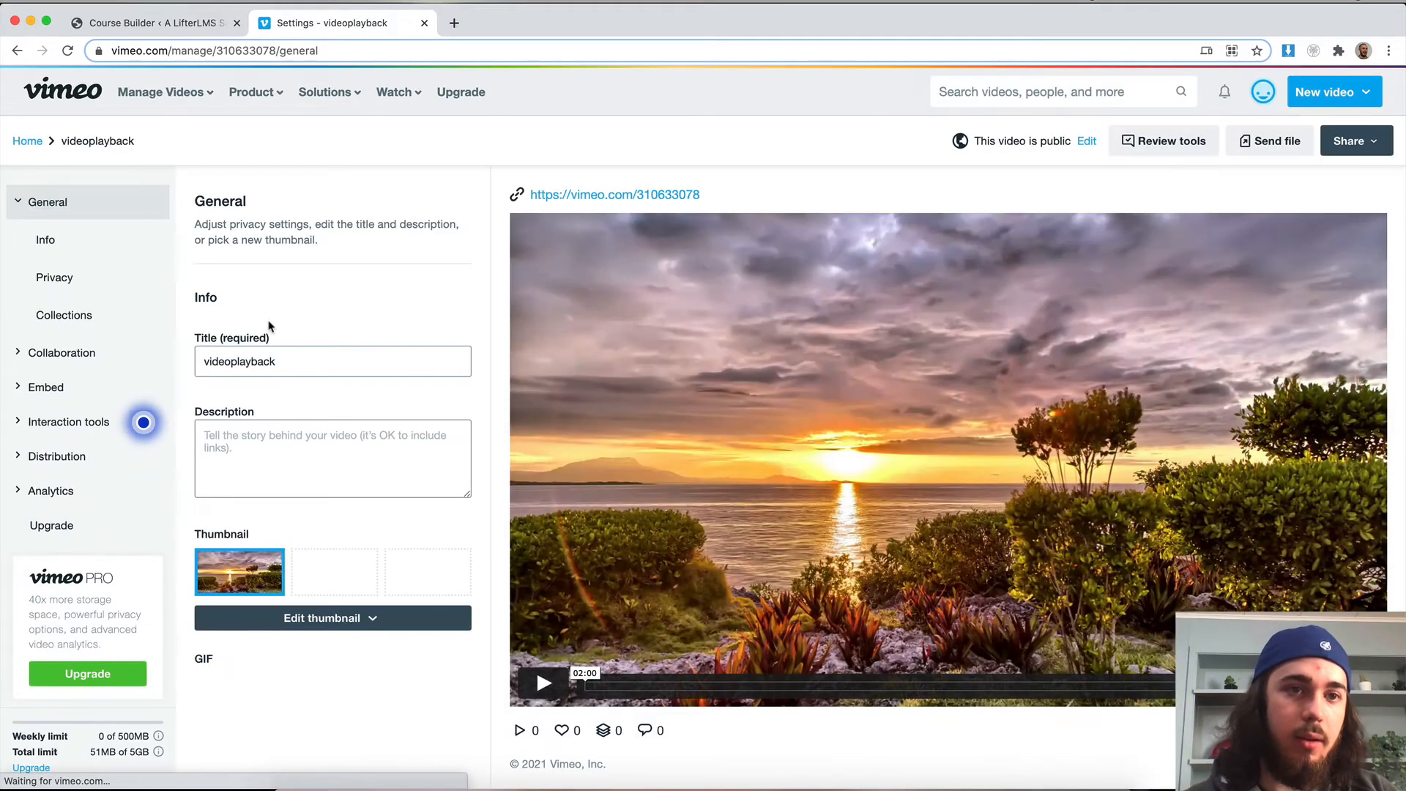
{"action": "left_click", "coordinate": [99, 293]}
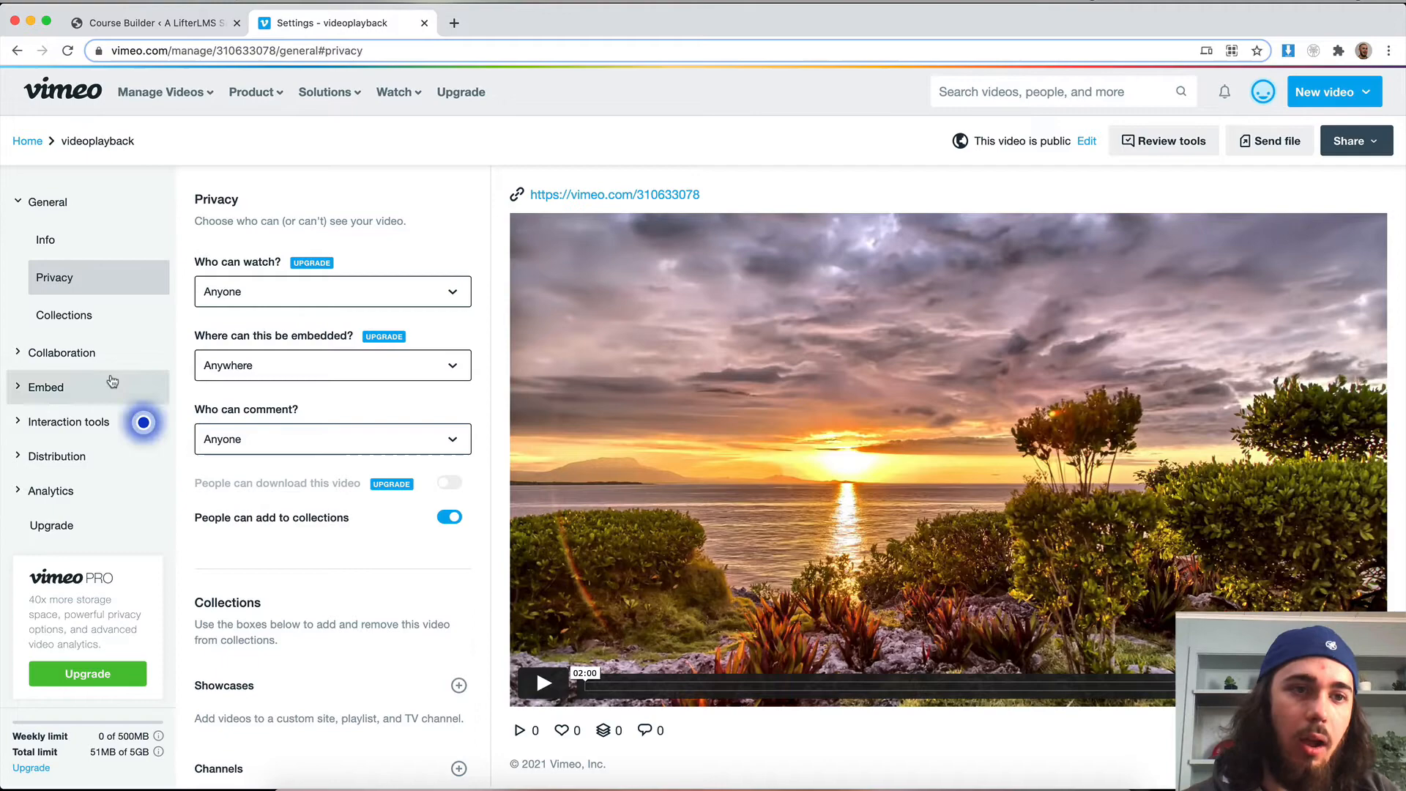
{"action": "left_click", "coordinate": [89, 384]}
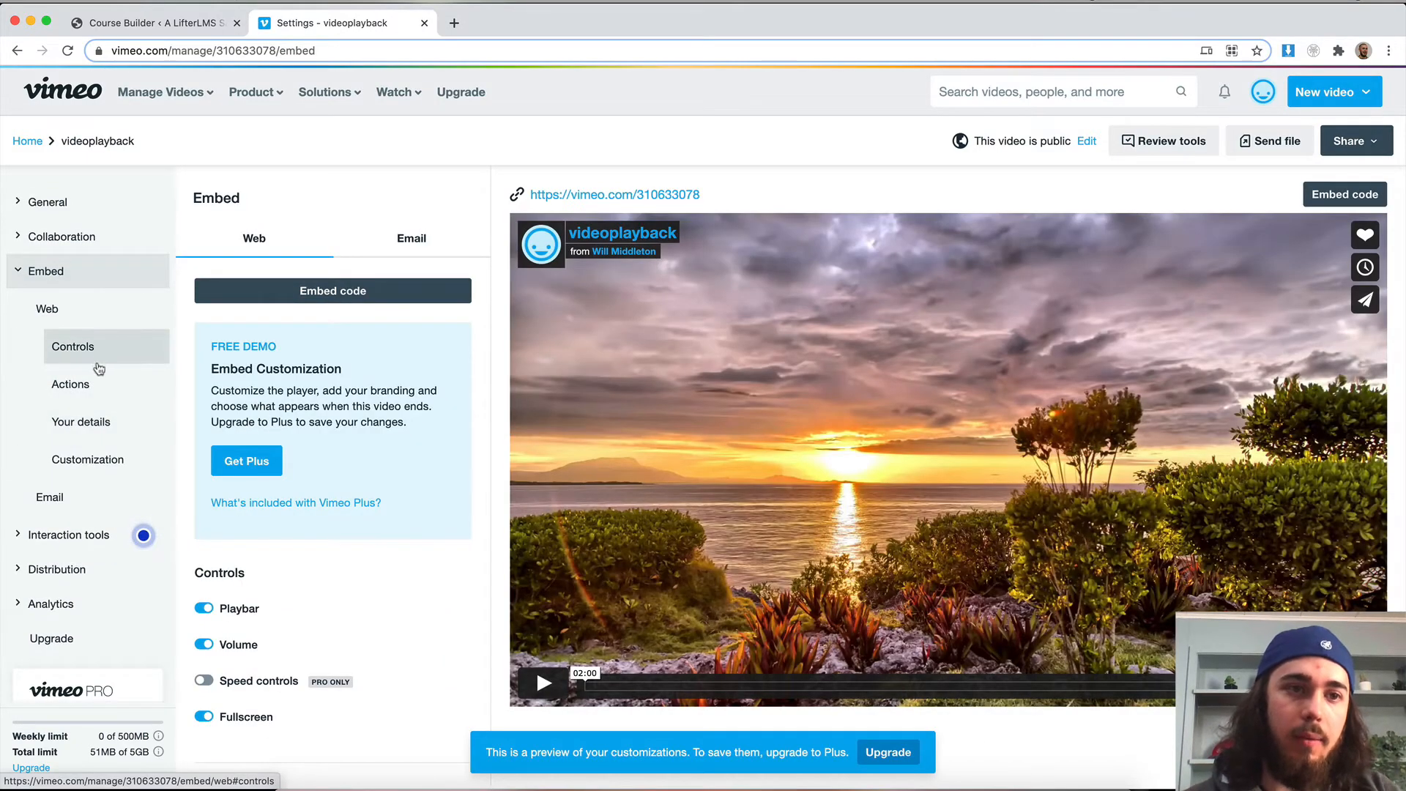
{"action": "scroll", "coordinate": [286, 468], "scroll_direction": "down", "scroll_amount": 2}
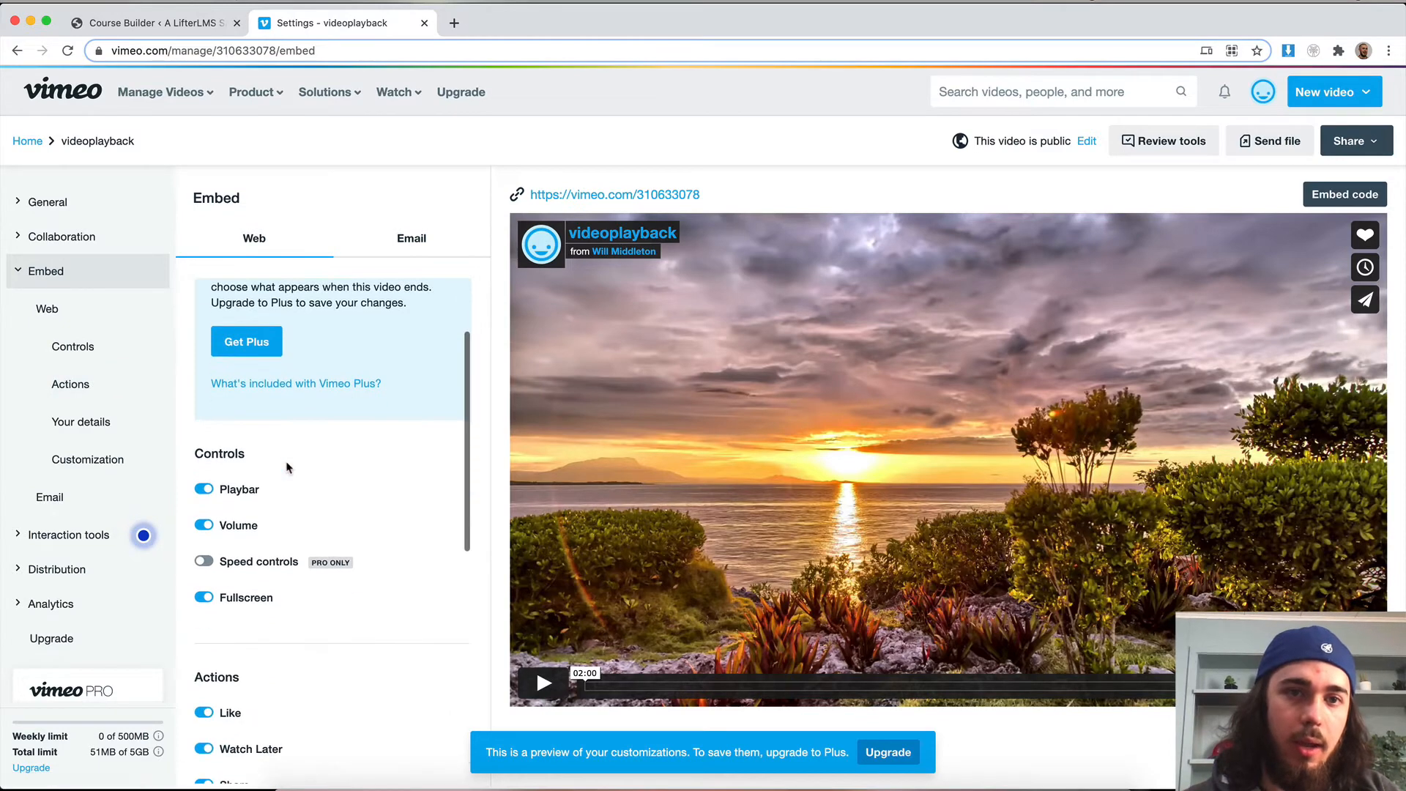
{"action": "scroll", "coordinate": [308, 534], "scroll_direction": "down", "scroll_amount": 2}
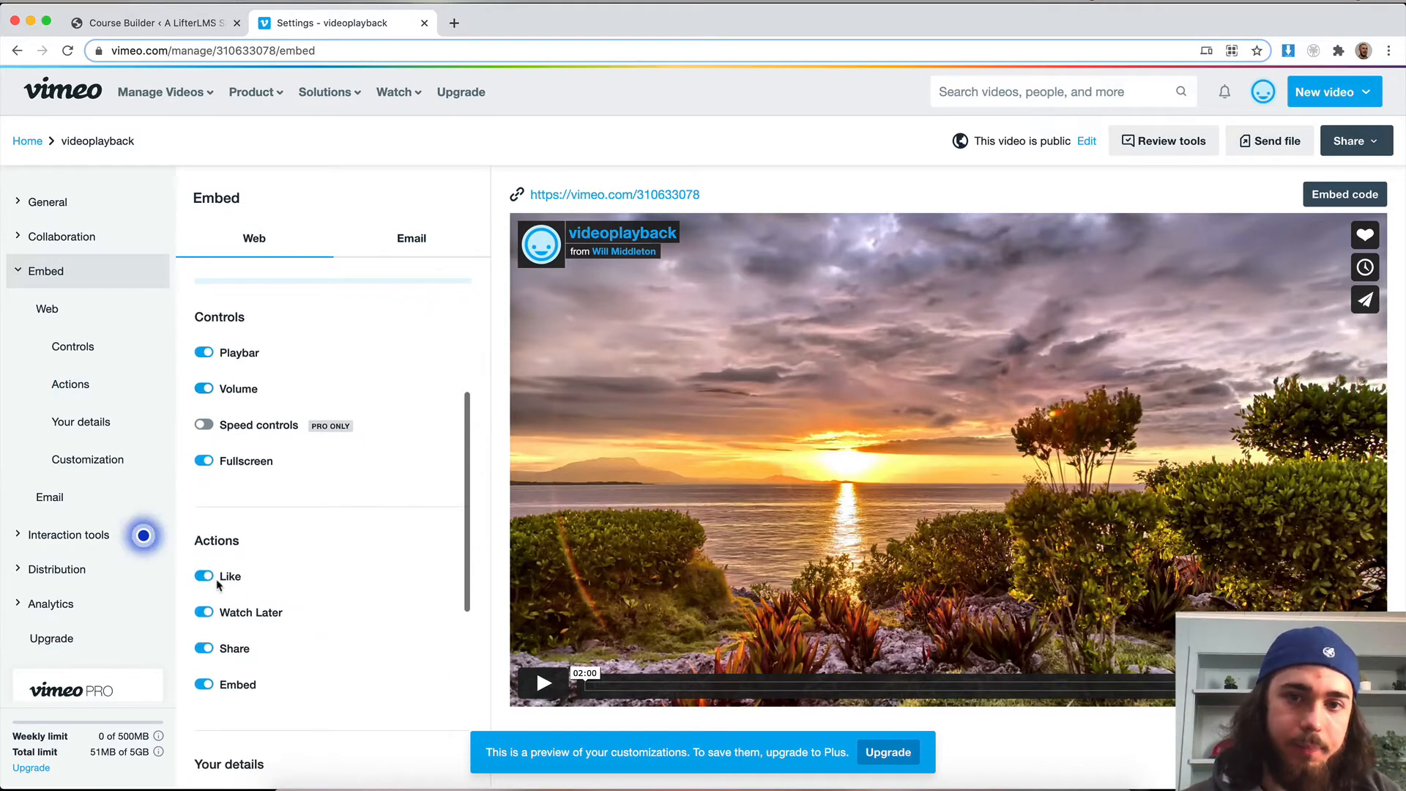
Step: Turn off the Like, Watch Later, Share and Embed actions on the embedded player
{"action": "left_click", "coordinate": [212, 614]}
{"action": "left_click", "coordinate": [228, 580]}
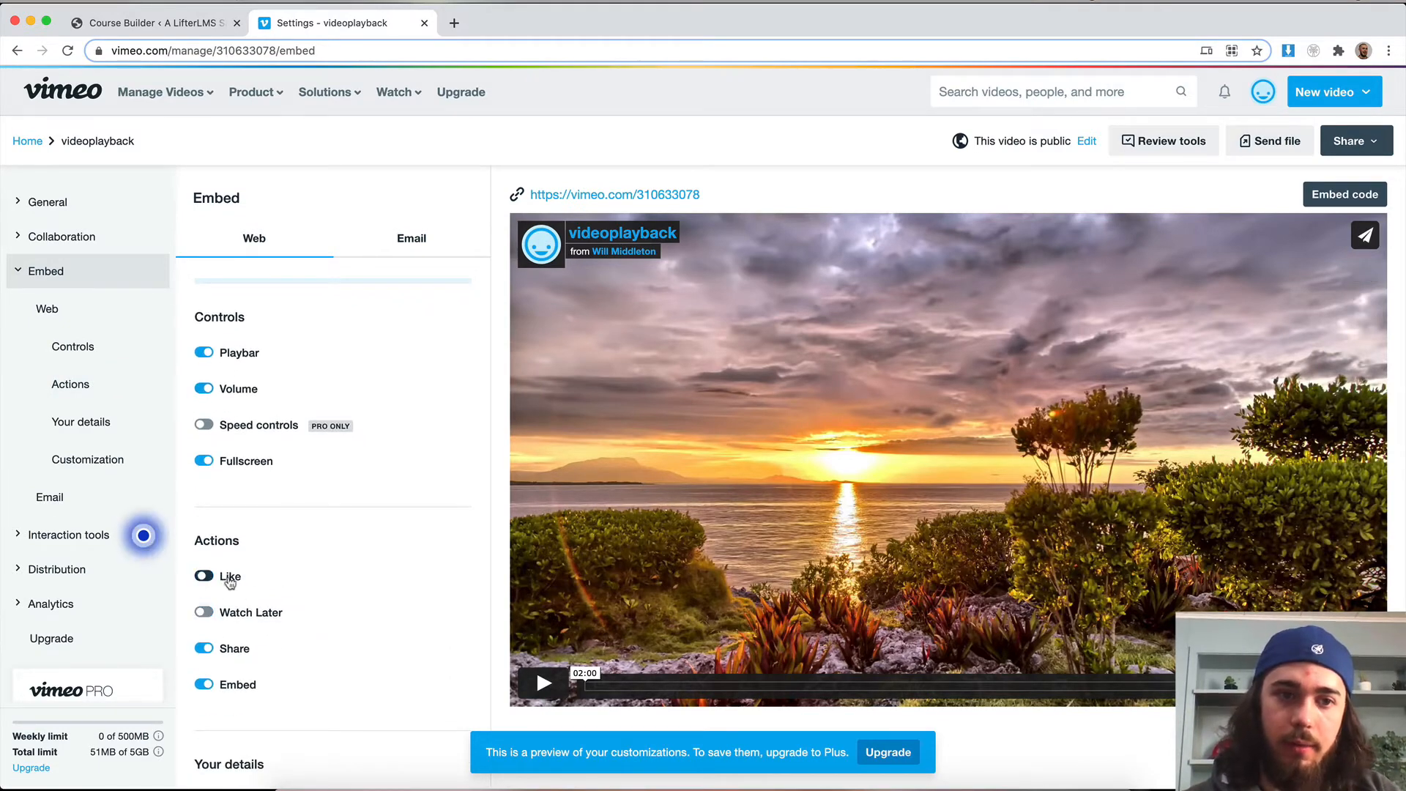
{"action": "left_click", "coordinate": [206, 575]}
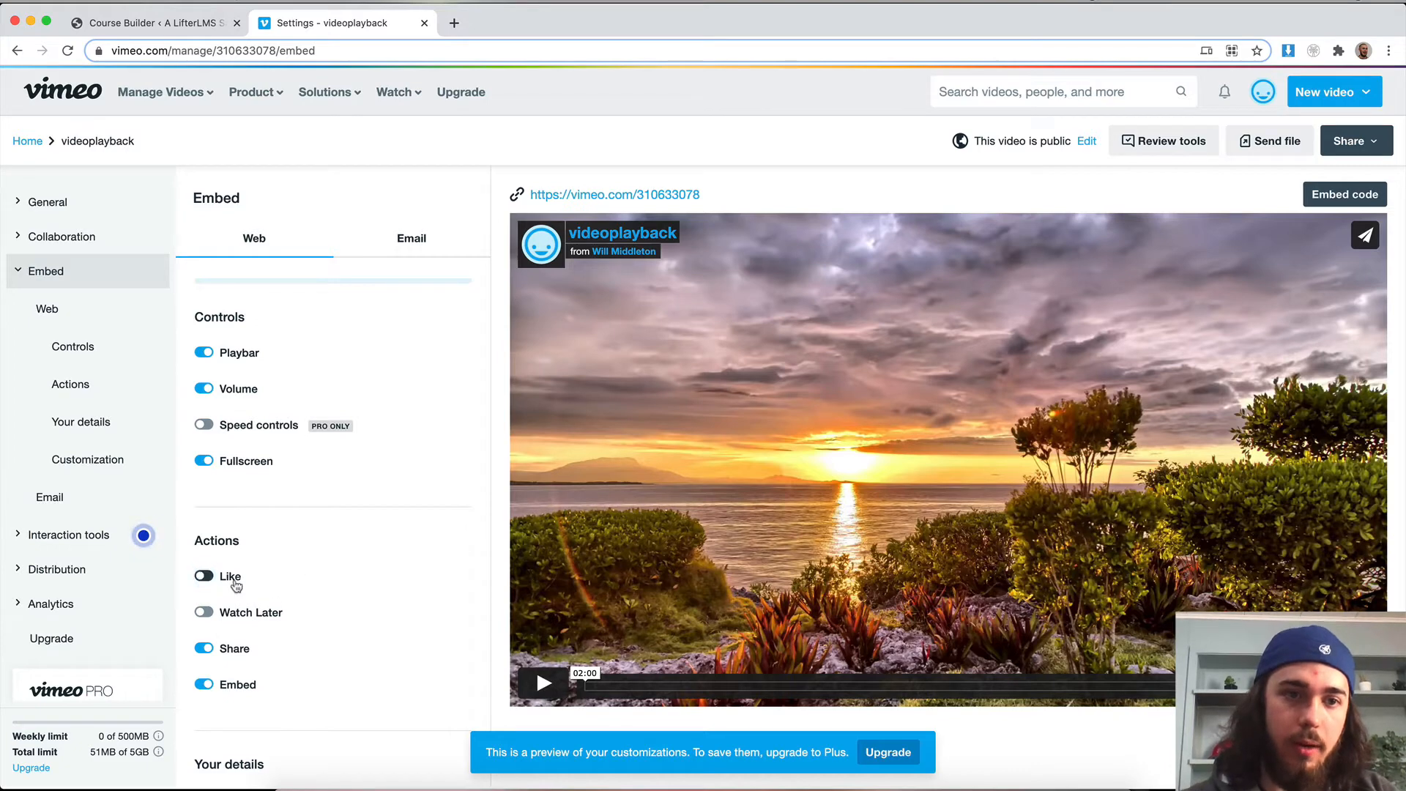
{"action": "left_click", "coordinate": [207, 612]}
{"action": "left_click", "coordinate": [206, 575]}
{"action": "left_click", "coordinate": [209, 613]}
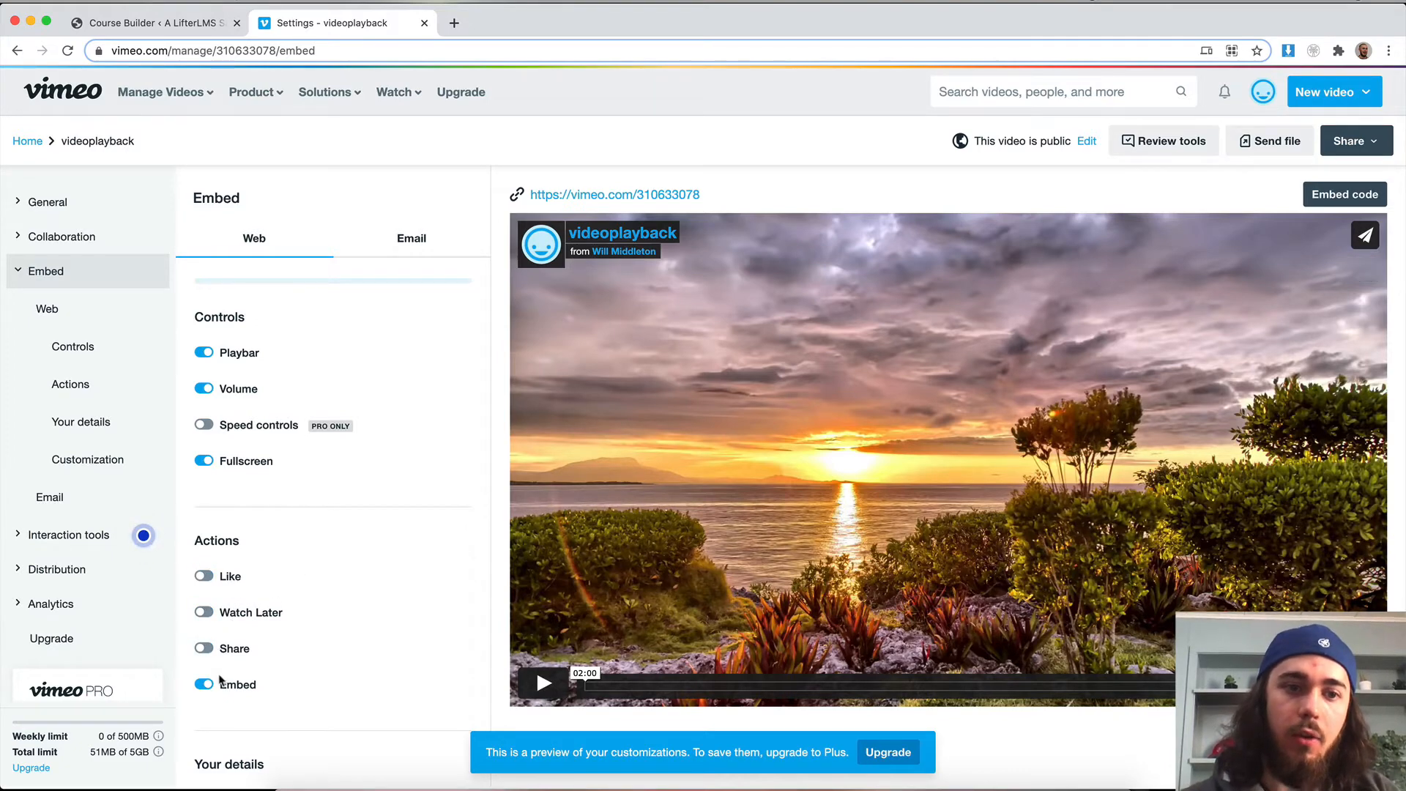
{"action": "left_click", "coordinate": [221, 681]}
{"action": "scroll", "coordinate": [247, 475], "scroll_direction": "down", "scroll_amount": 1}
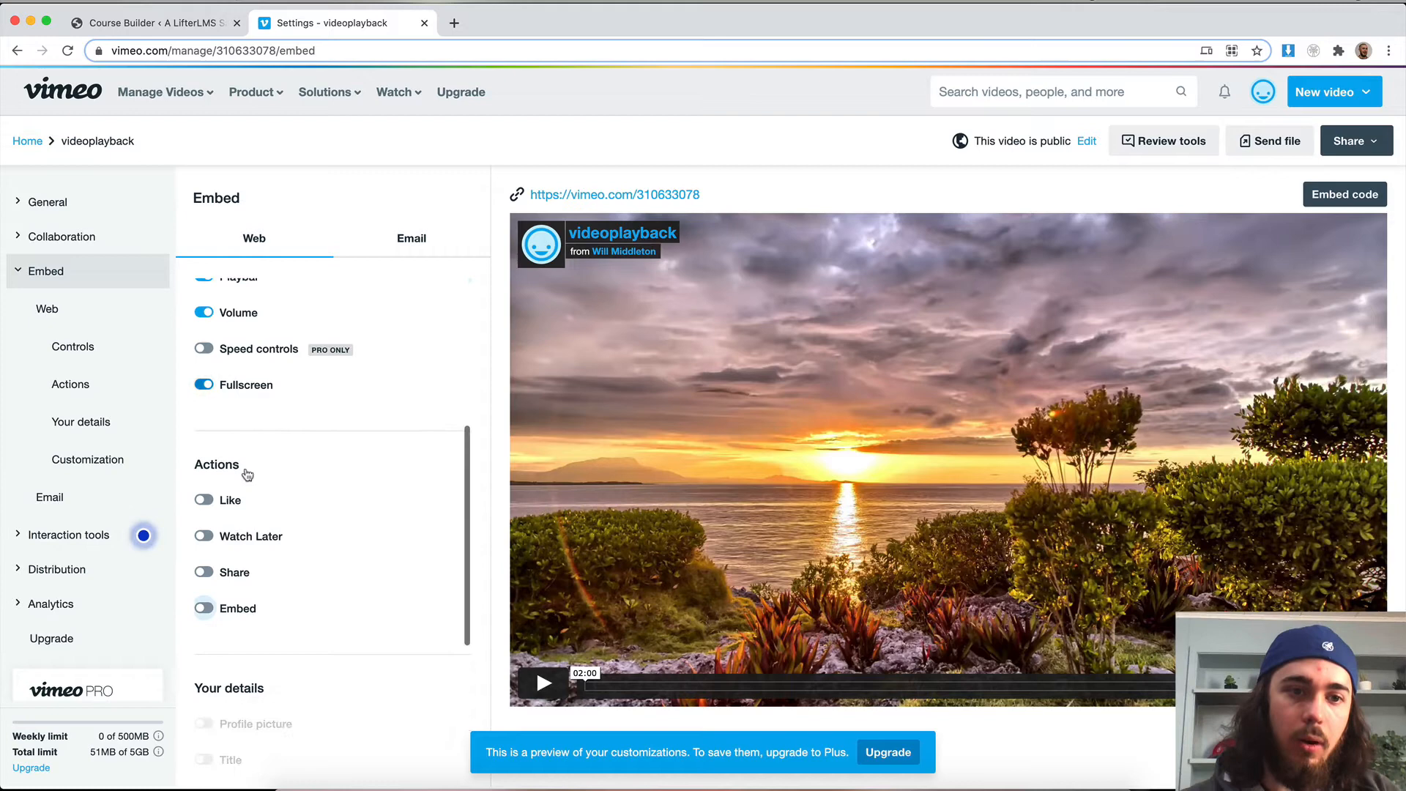
{"action": "scroll", "coordinate": [247, 475], "scroll_direction": "down", "scroll_amount": 3}
Step: Hide the byline, title and profile picture overlays instead of letting viewers decide
{"action": "left_click", "coordinate": [230, 594]}
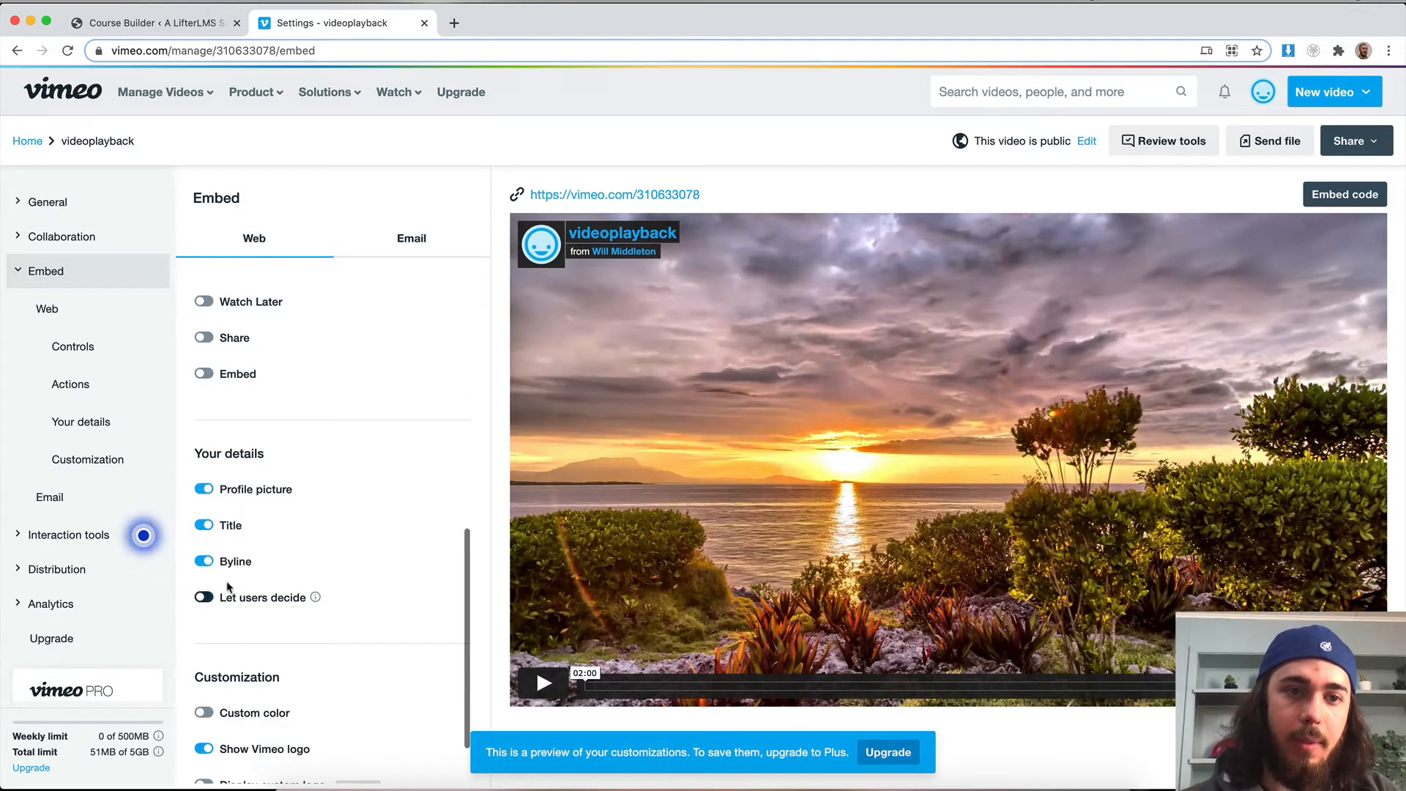
{"action": "left_click", "coordinate": [228, 561]}
{"action": "left_click", "coordinate": [227, 525]}
{"action": "left_click", "coordinate": [231, 499]}
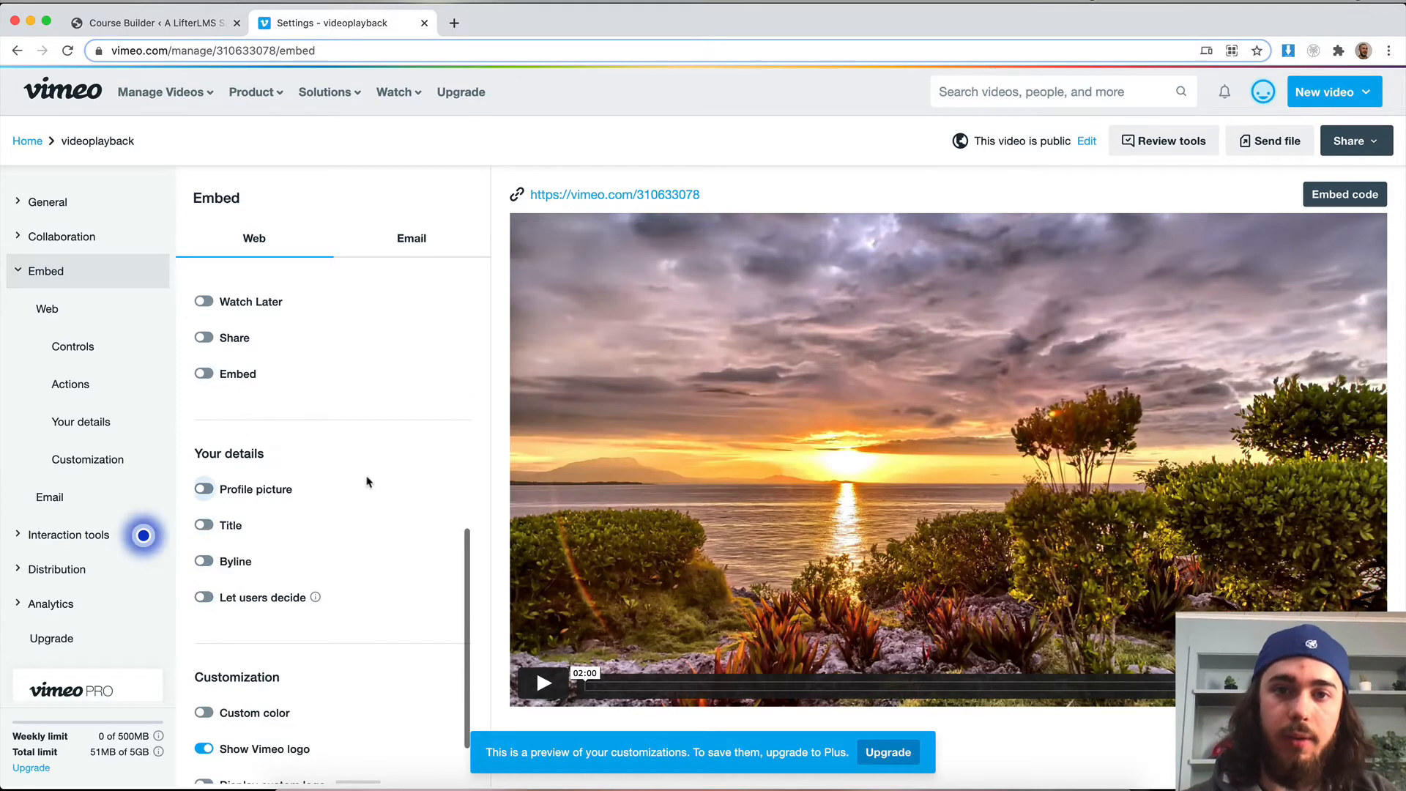
{"action": "scroll", "coordinate": [461, 298], "scroll_direction": "up", "scroll_amount": 3}
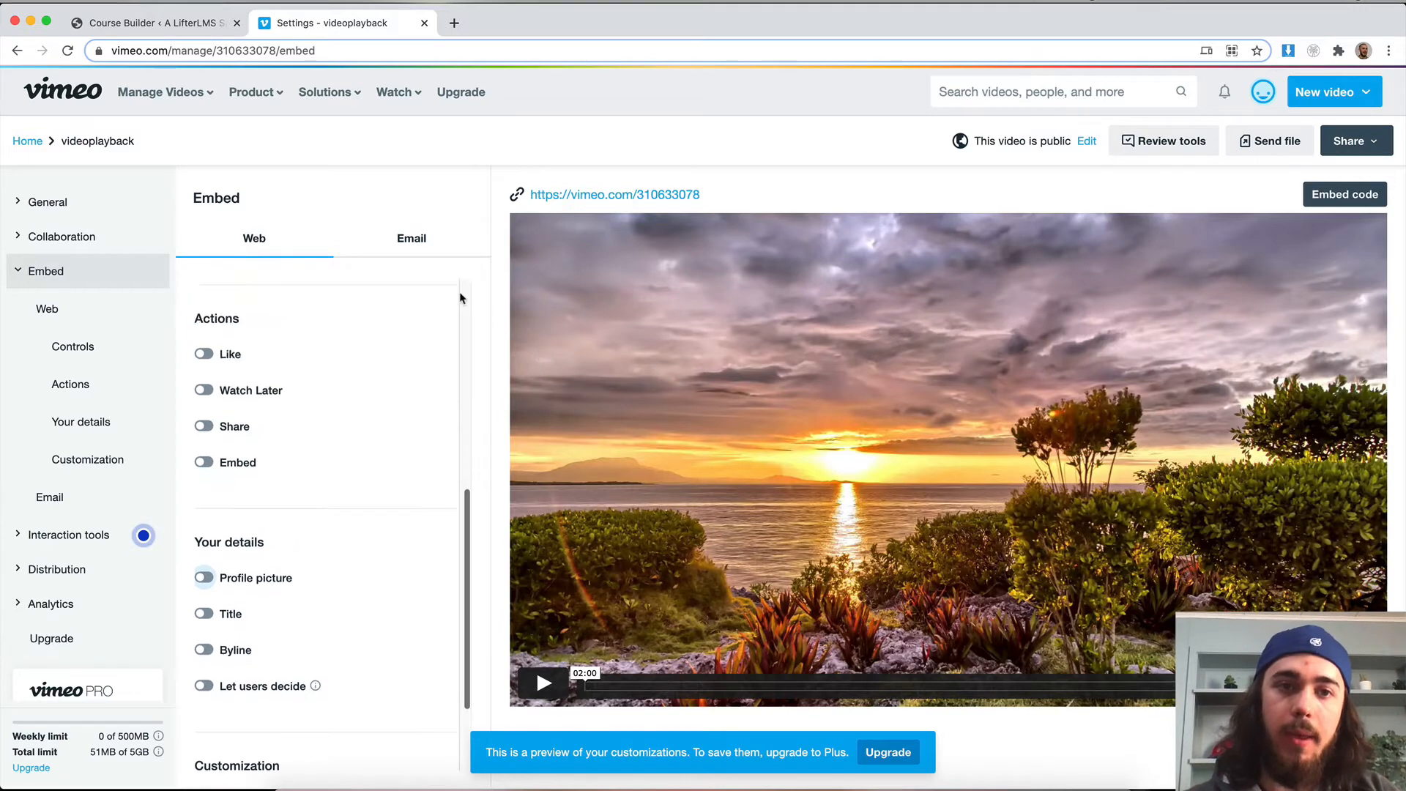
{"action": "scroll", "coordinate": [461, 294], "scroll_direction": "up", "scroll_amount": 3}
{"action": "scroll", "coordinate": [461, 295], "scroll_direction": "up", "scroll_amount": 3}
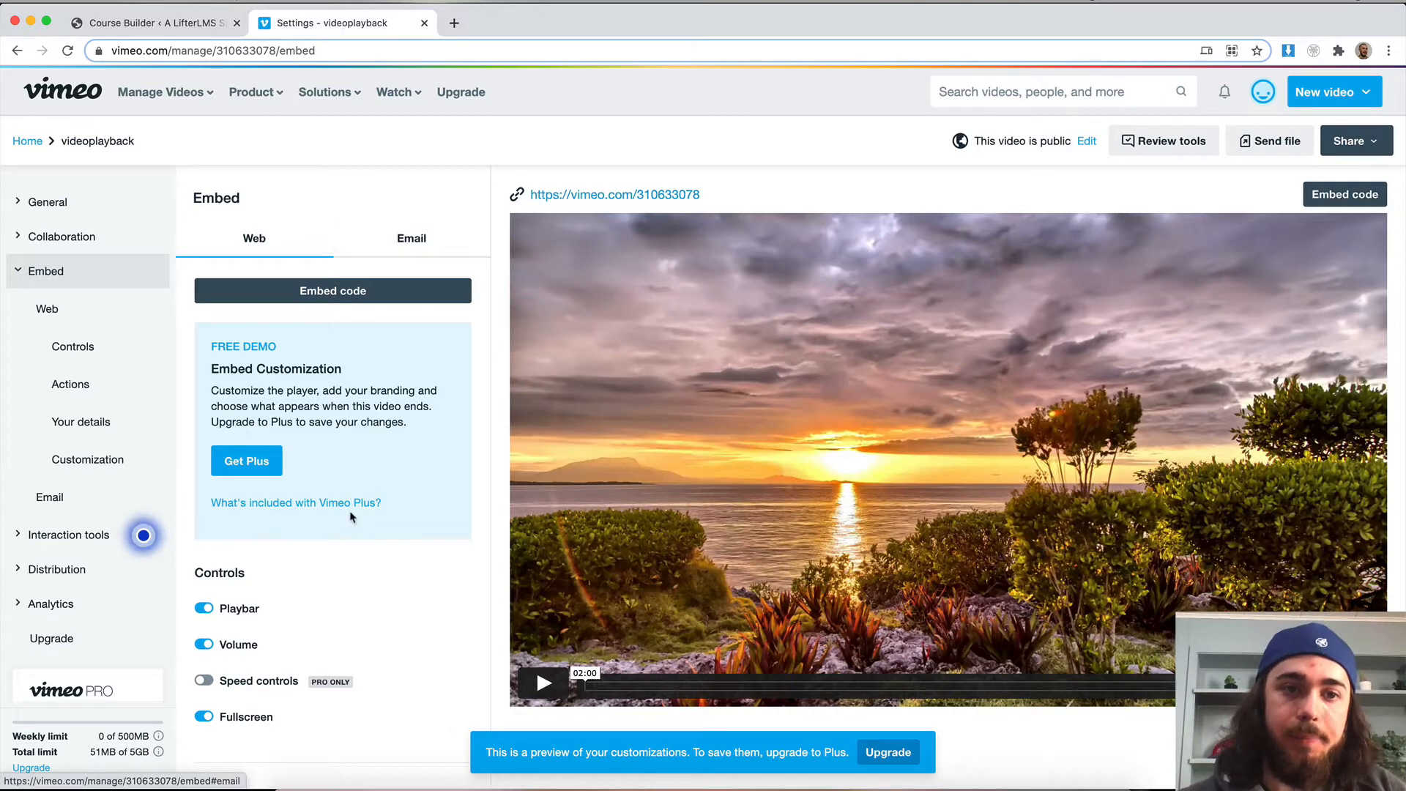
{"action": "scroll", "coordinate": [258, 719], "scroll_direction": "down", "scroll_amount": 3}
{"action": "scroll", "coordinate": [265, 716], "scroll_direction": "up", "scroll_amount": 3}
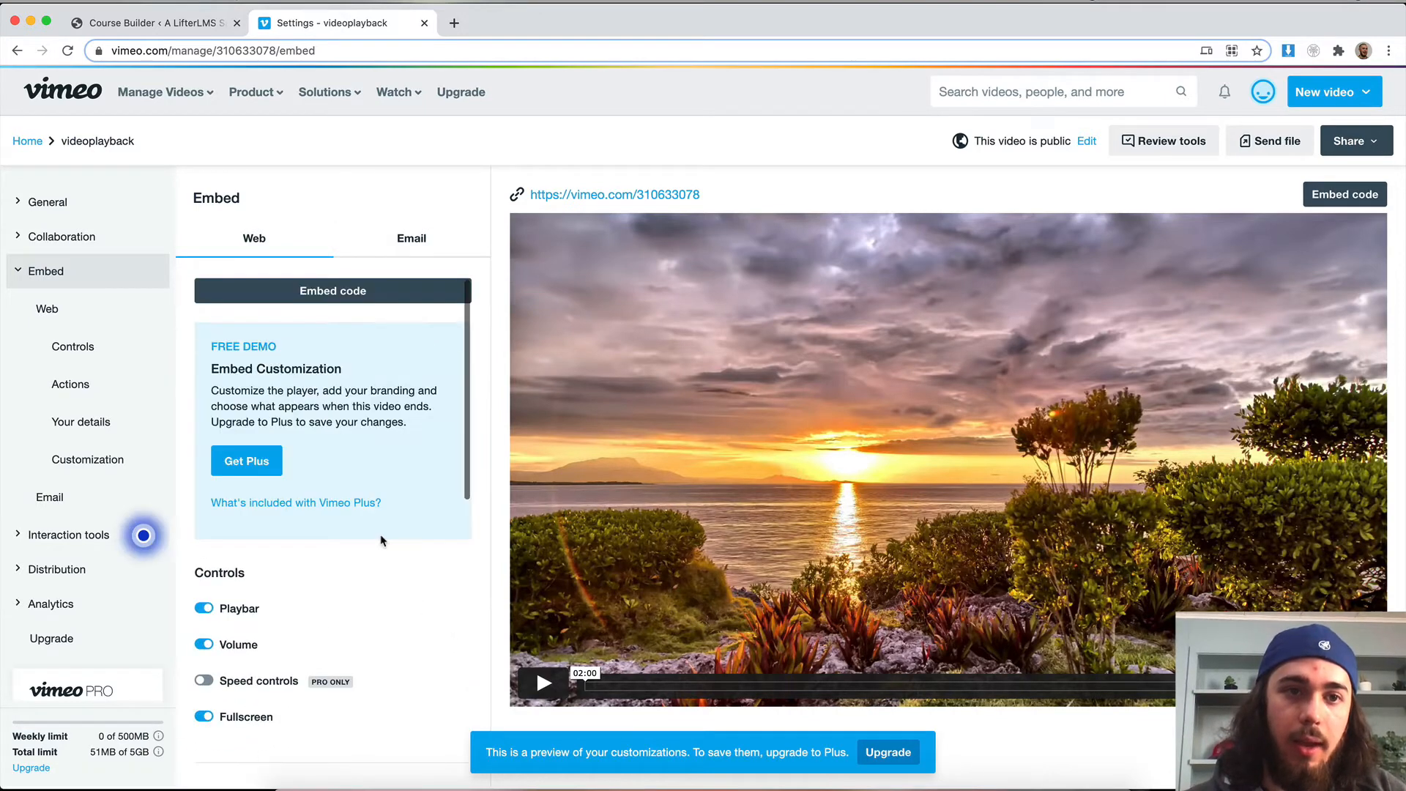
Step: Copy the video's link address and bring up Lesson 2's settings in the course builder
{"action": "right_click", "coordinate": [589, 194]}
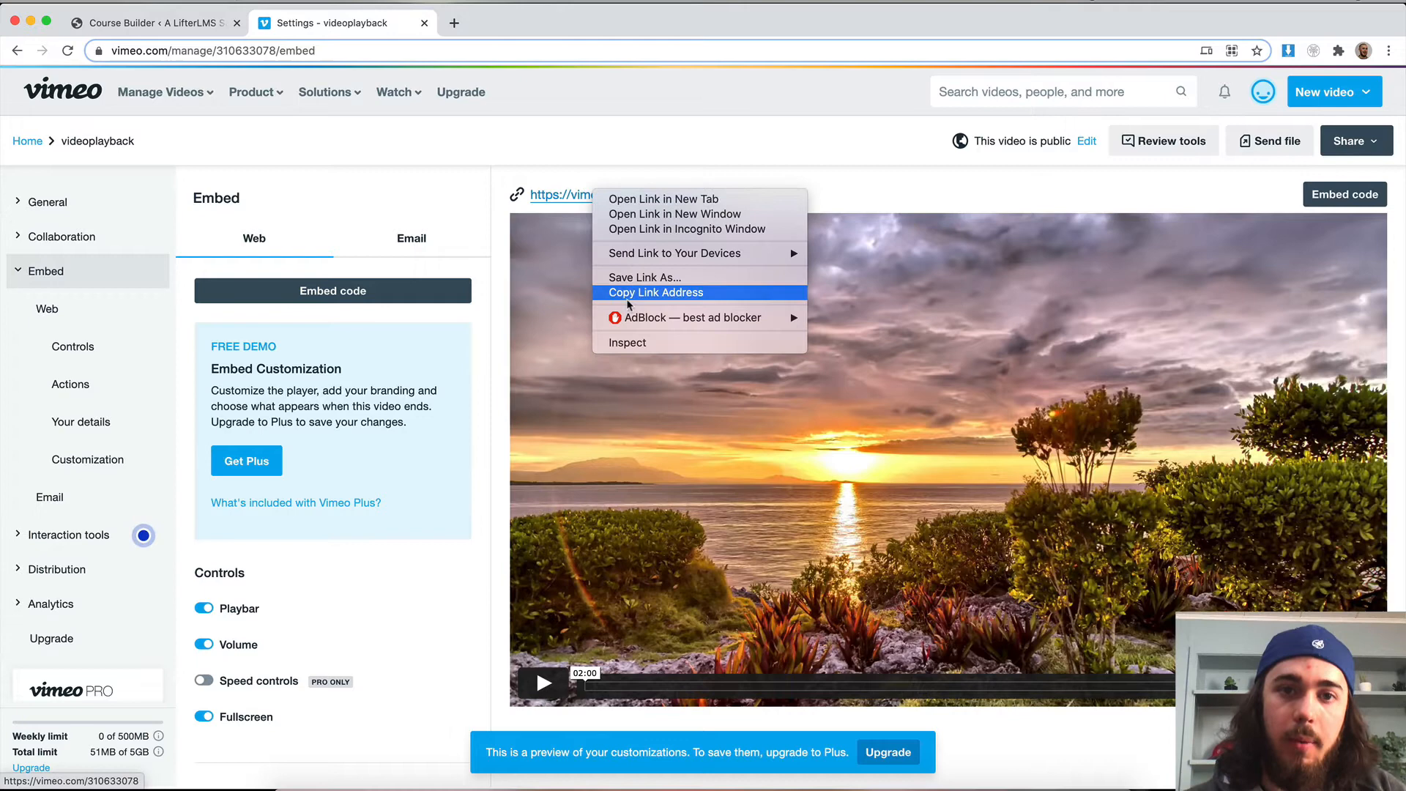
{"action": "left_click", "coordinate": [648, 293]}
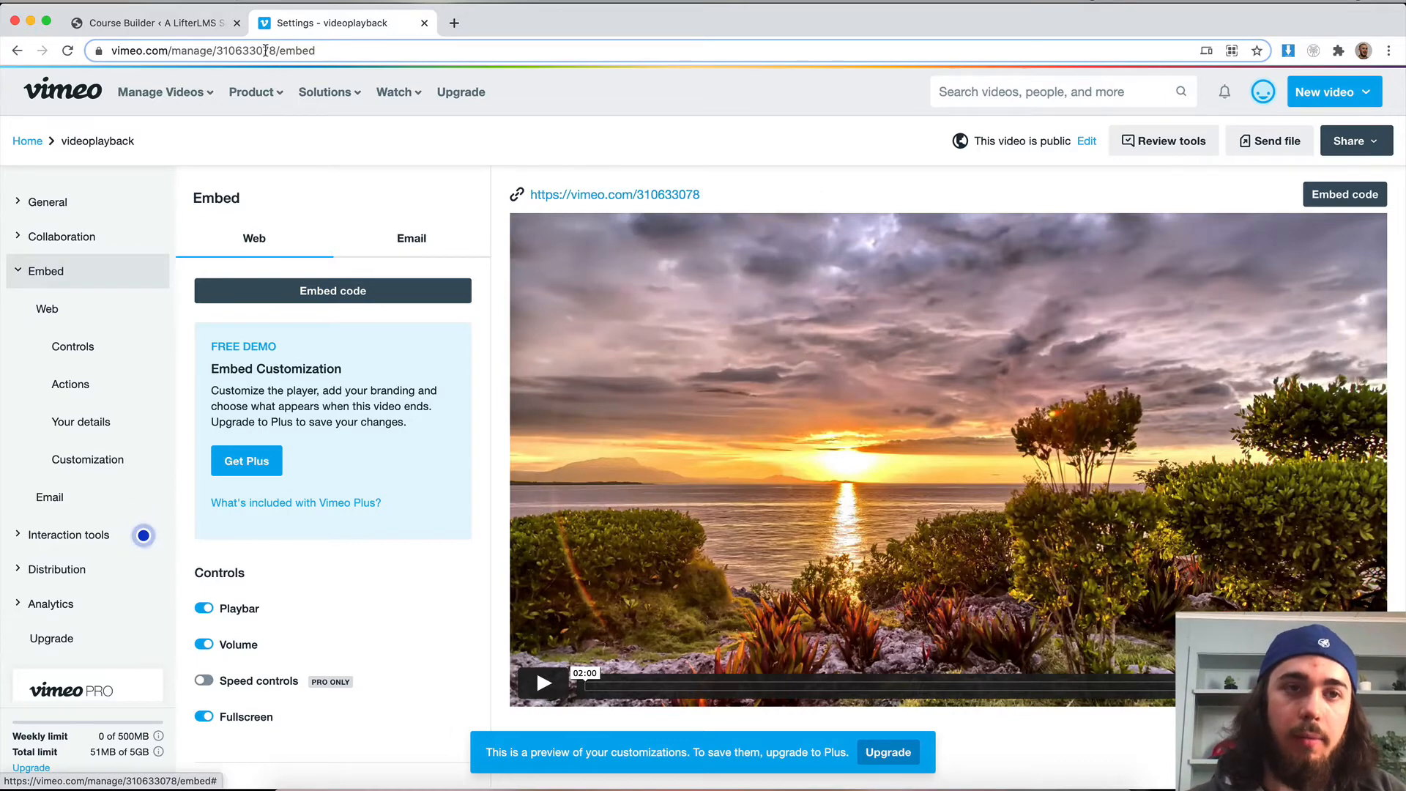
{"action": "left_click", "coordinate": [164, 23]}
{"action": "left_click", "coordinate": [80, 295]}
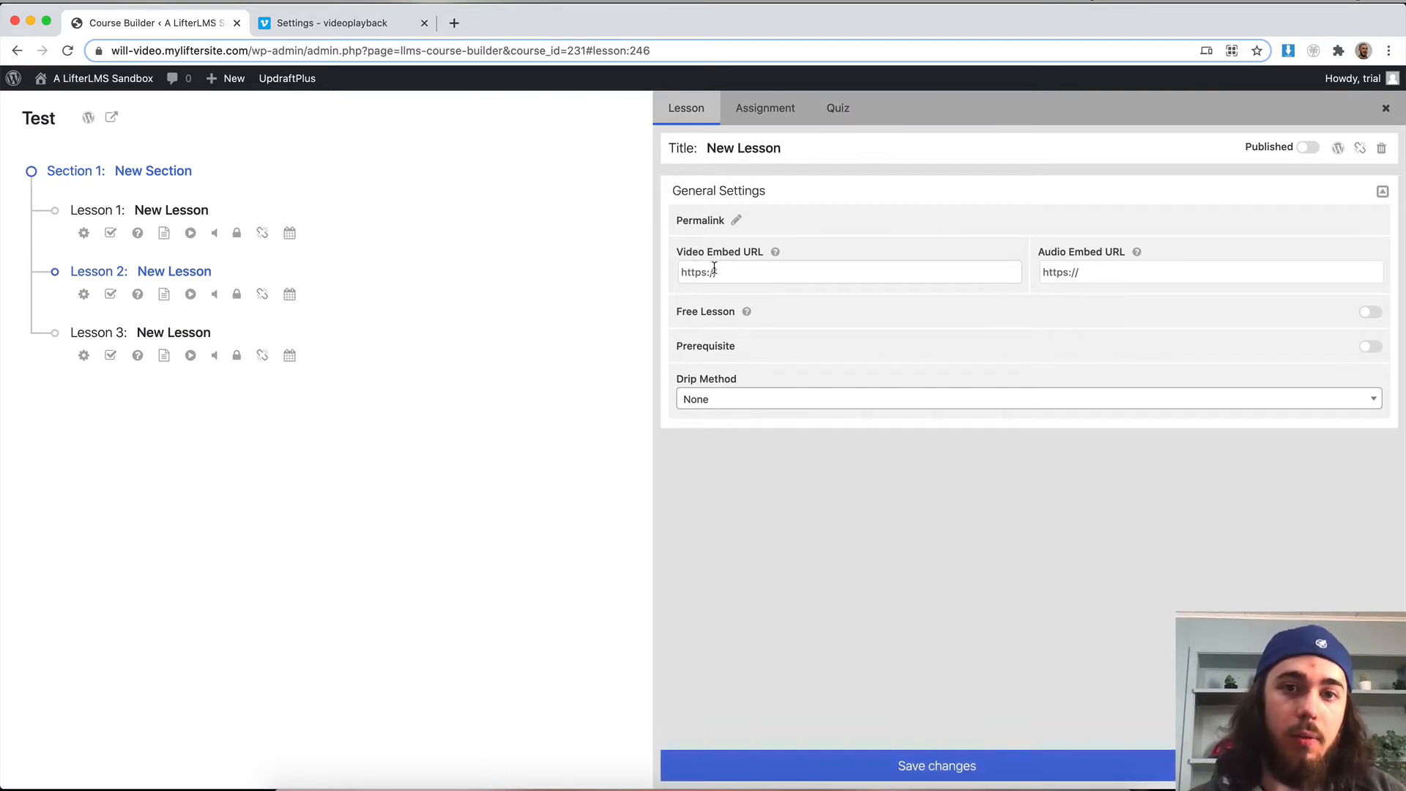
{"action": "left_click", "coordinate": [731, 271]}
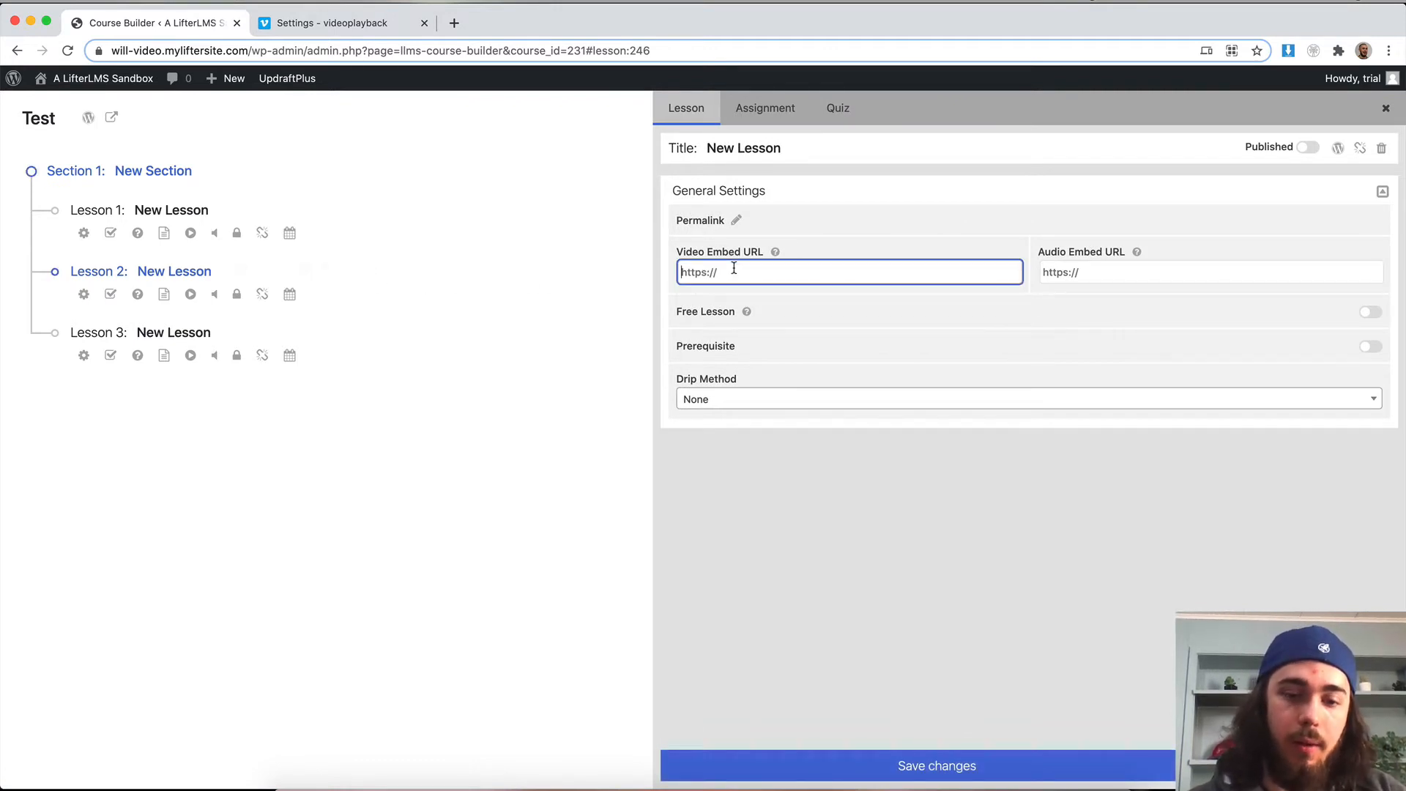
{"action": "key", "text": "ctrl+v"}
{"action": "left_click", "coordinate": [614, 382]}
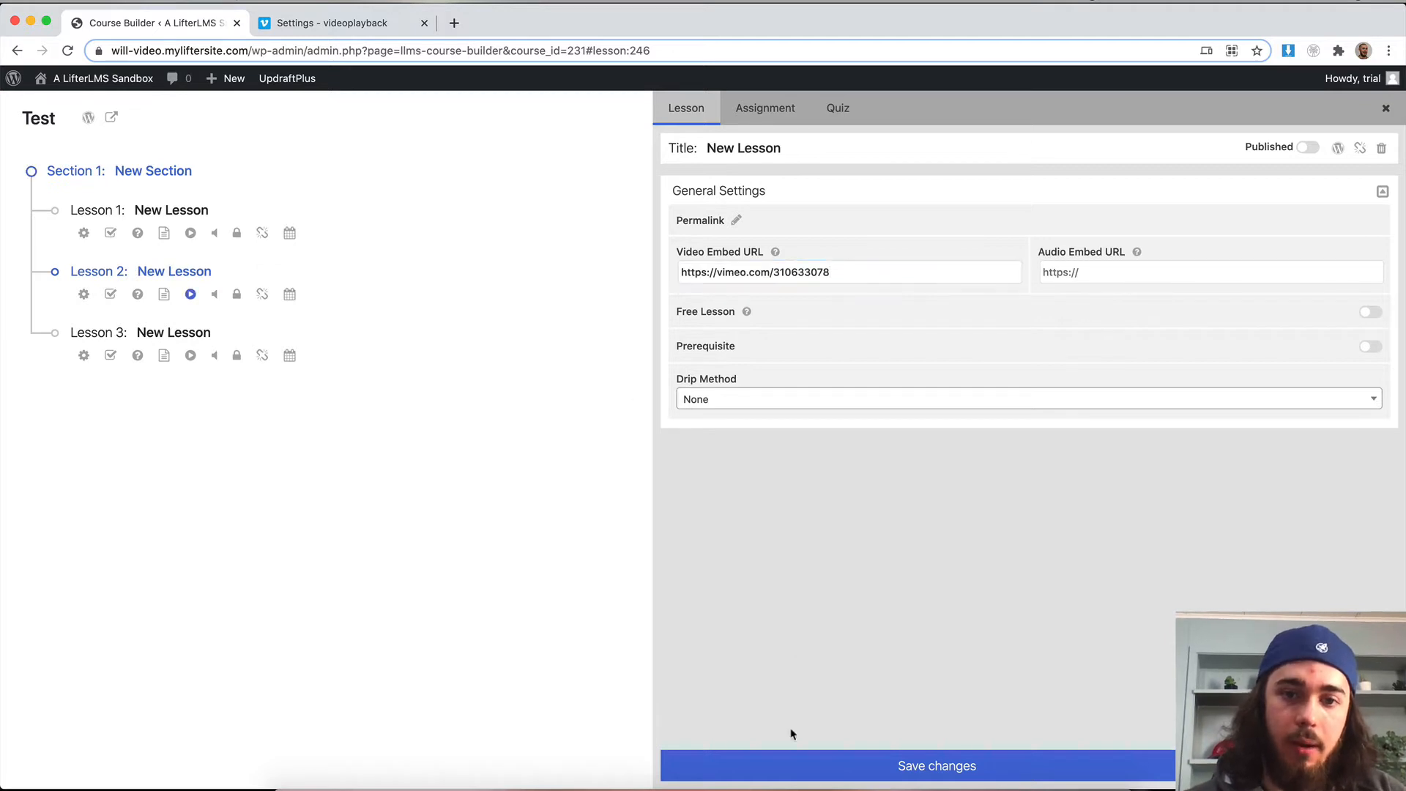
{"action": "left_click", "coordinate": [766, 766]}
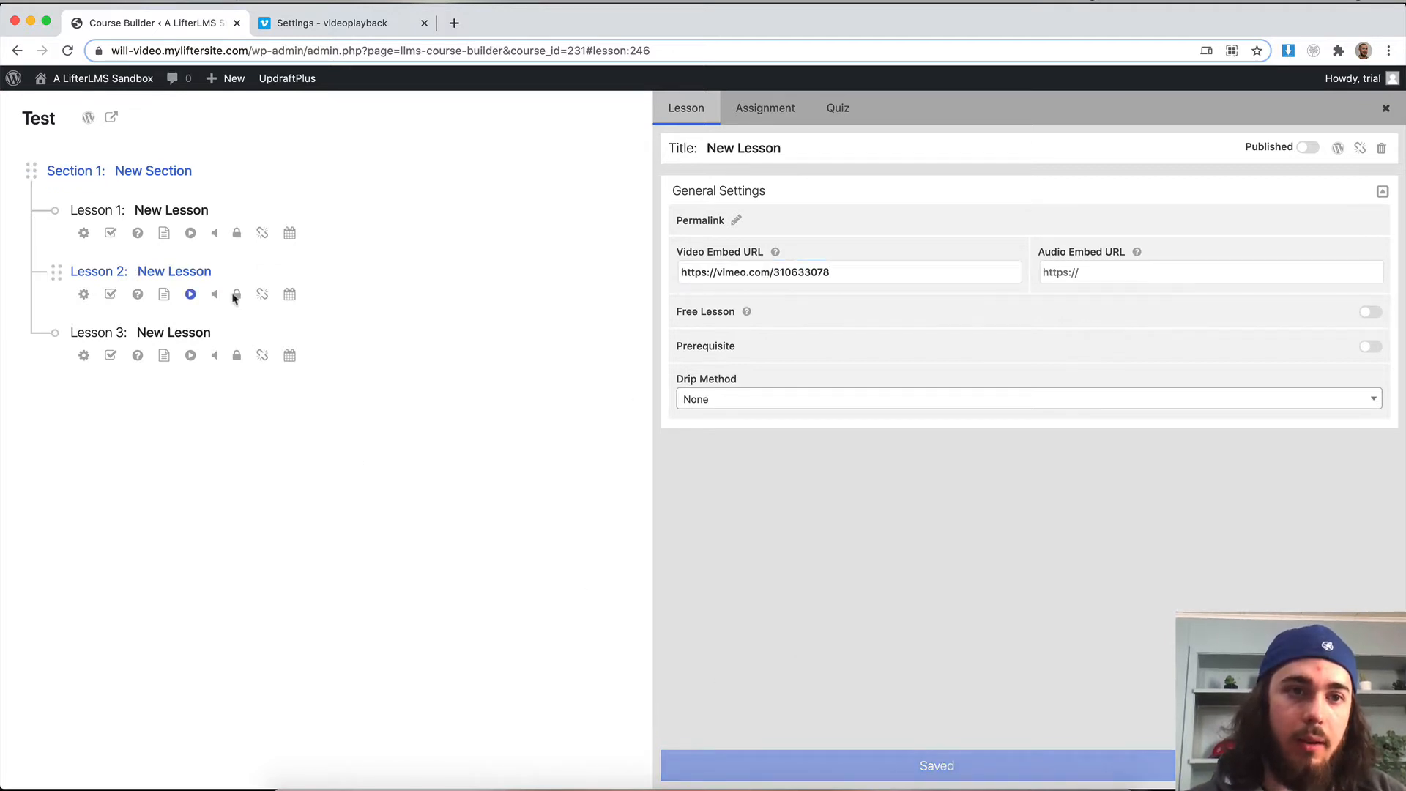
Step: Close the extra course builder tab and reload the course builder page
{"action": "left_click", "coordinate": [250, 274]}
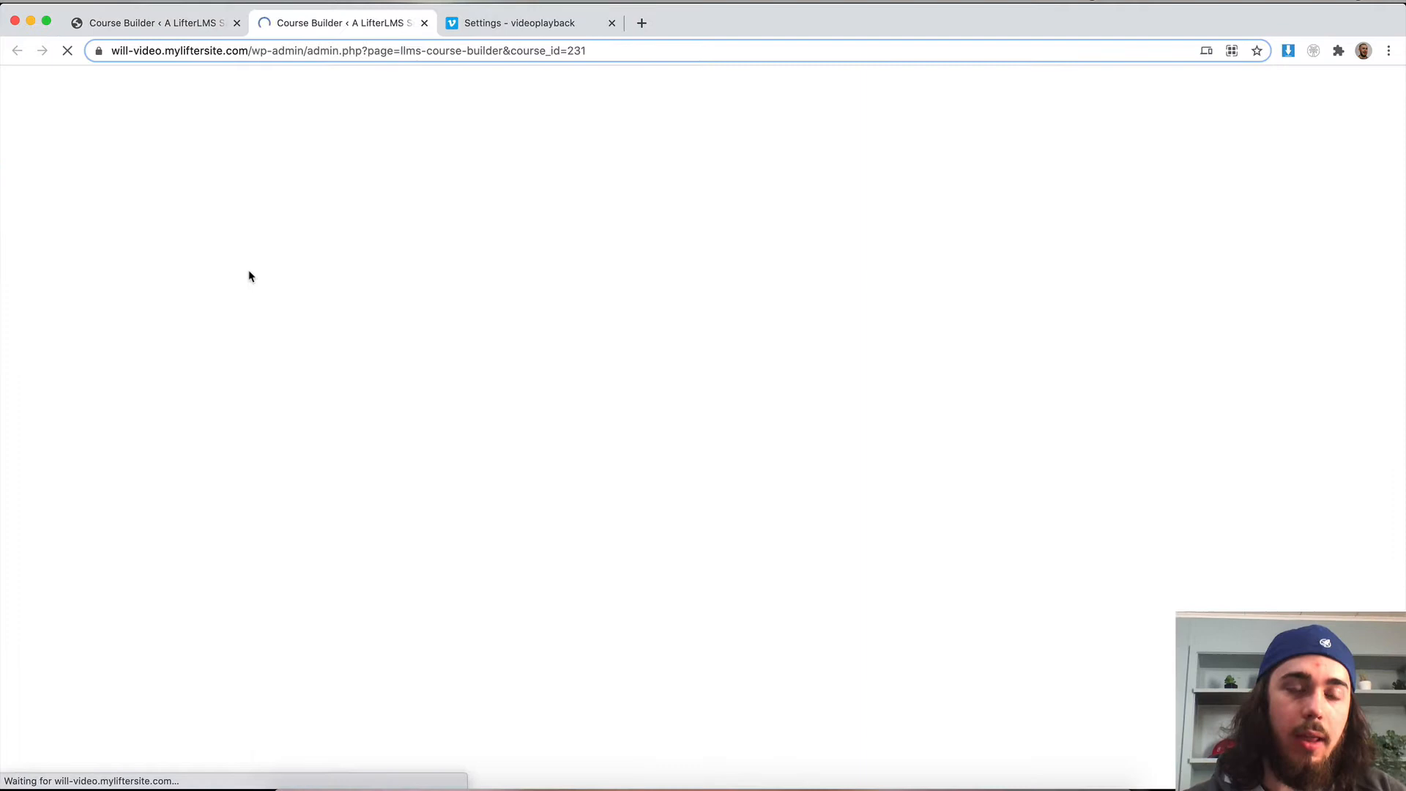
{"action": "left_click", "coordinate": [424, 22]}
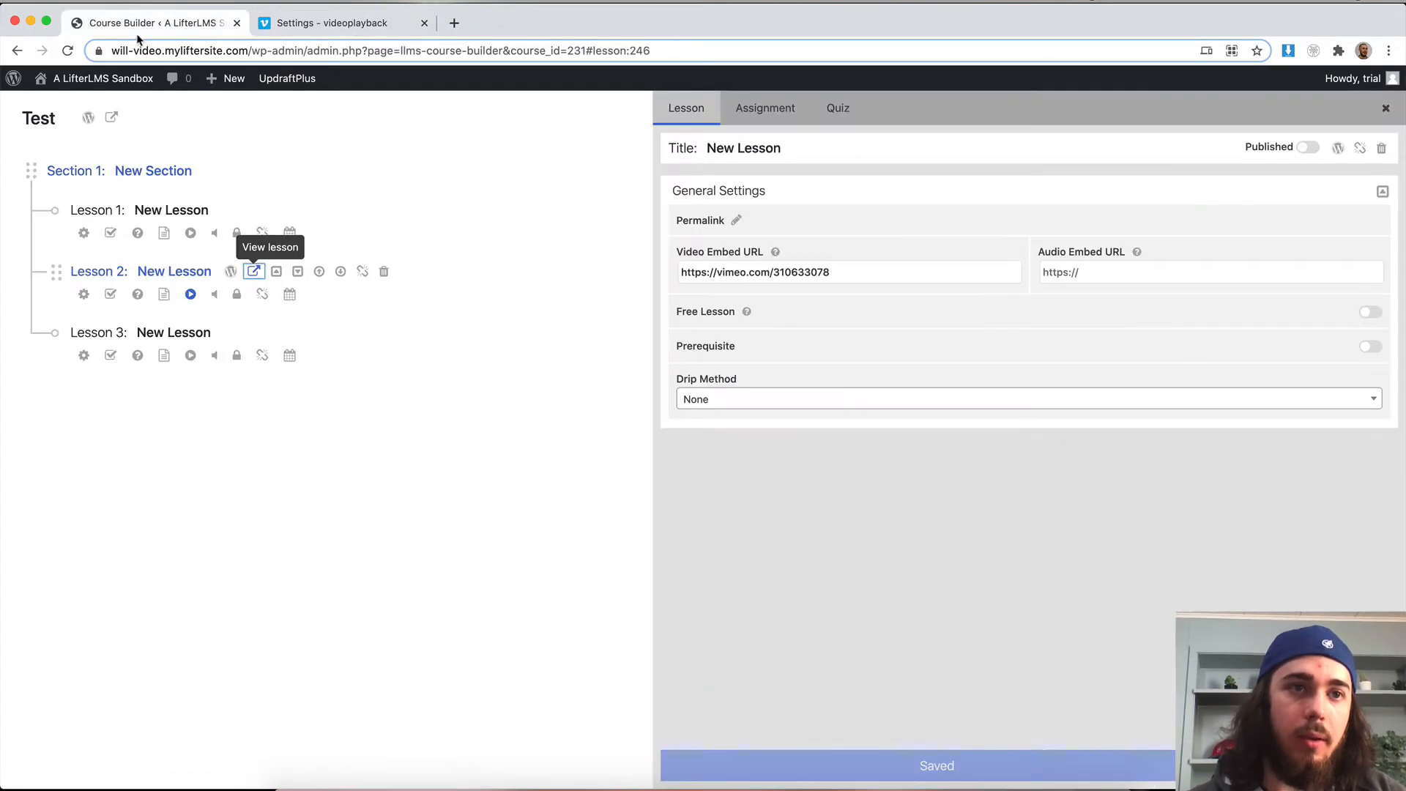
{"action": "left_click", "coordinate": [67, 51]}
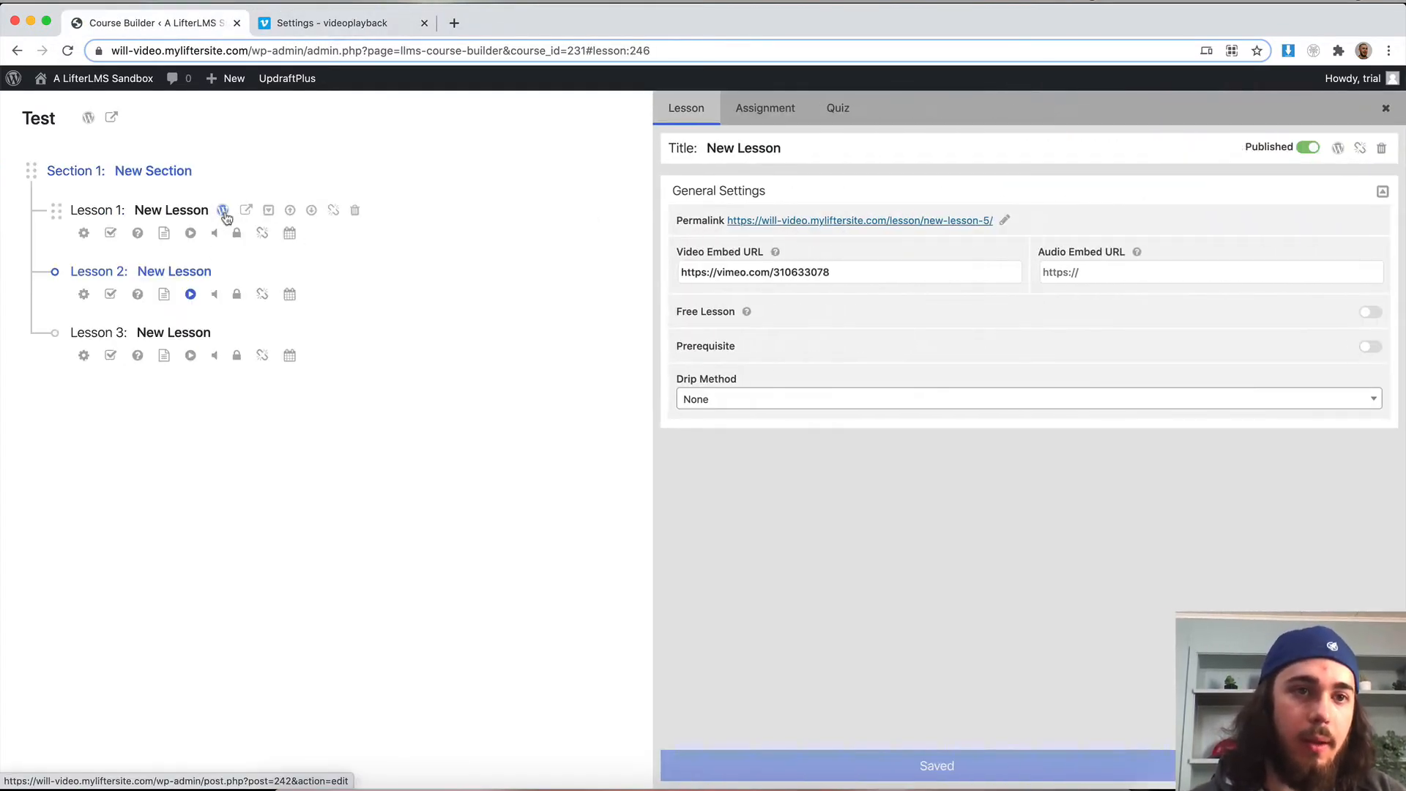
Step: Check the embedded videoplayback video on the lesson's public page, then return to Vimeo's embed settings
{"action": "left_click", "coordinate": [251, 272]}
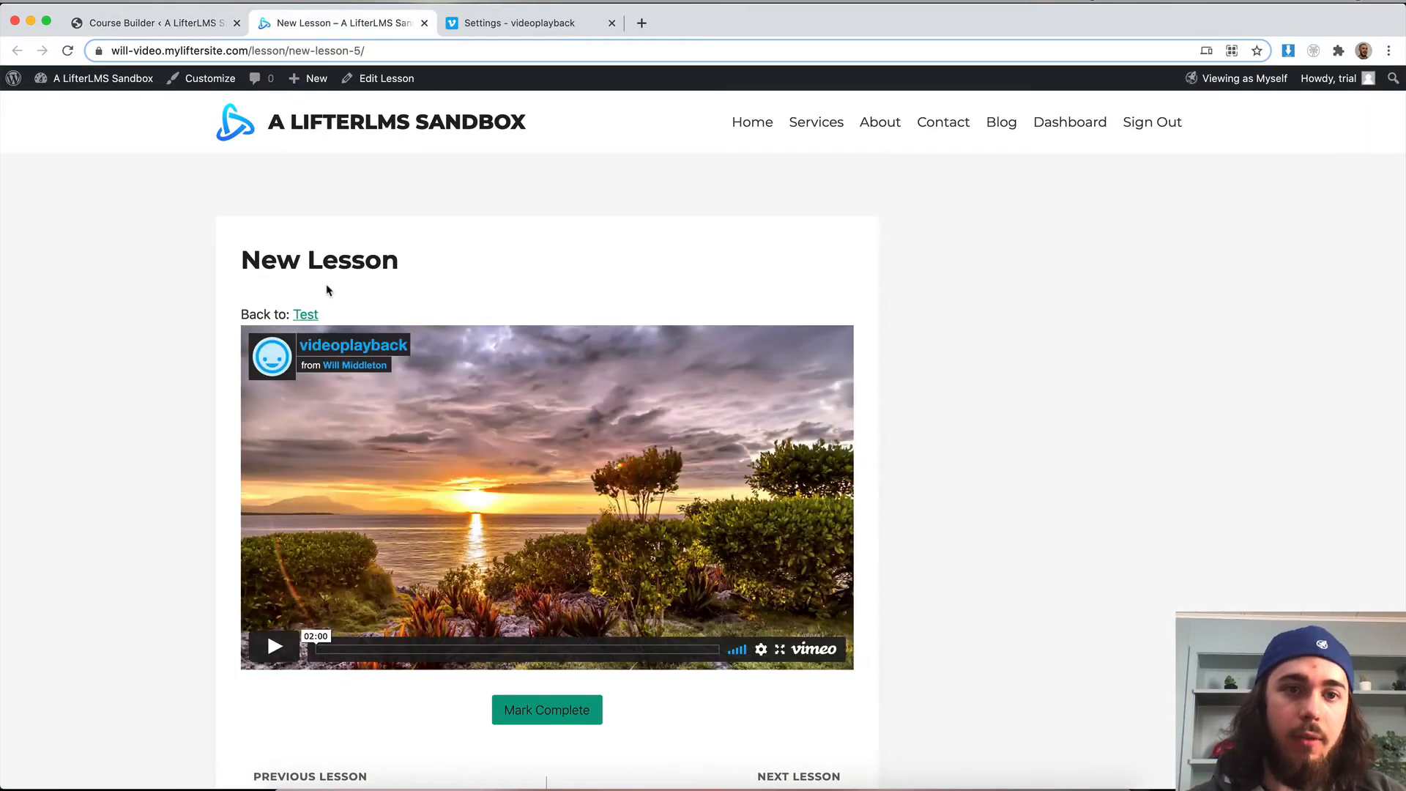
{"action": "key", "text": "ctrl+Tab"}
{"action": "left_click", "coordinate": [399, 25]}
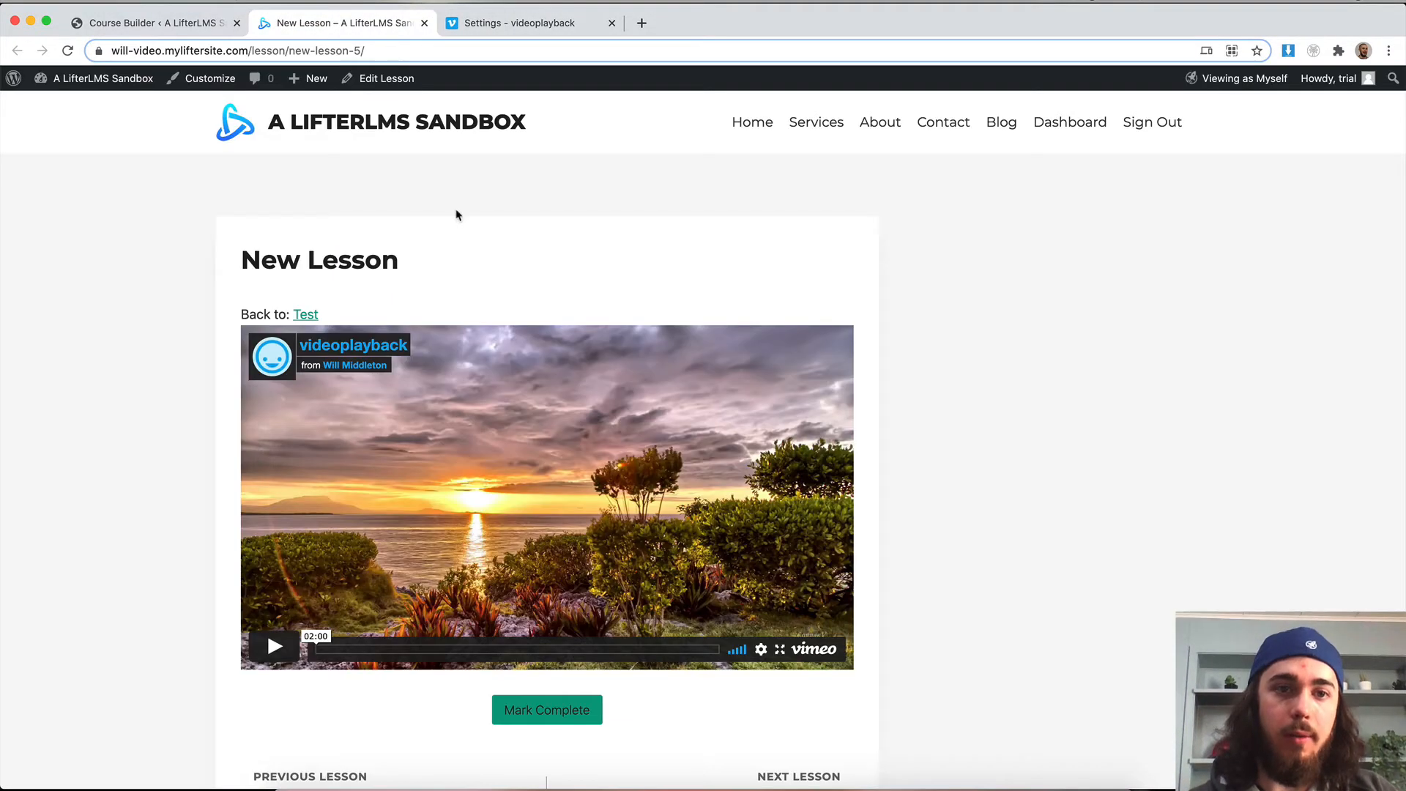
{"action": "scroll", "coordinate": [416, 272], "scroll_direction": "down", "scroll_amount": 1}
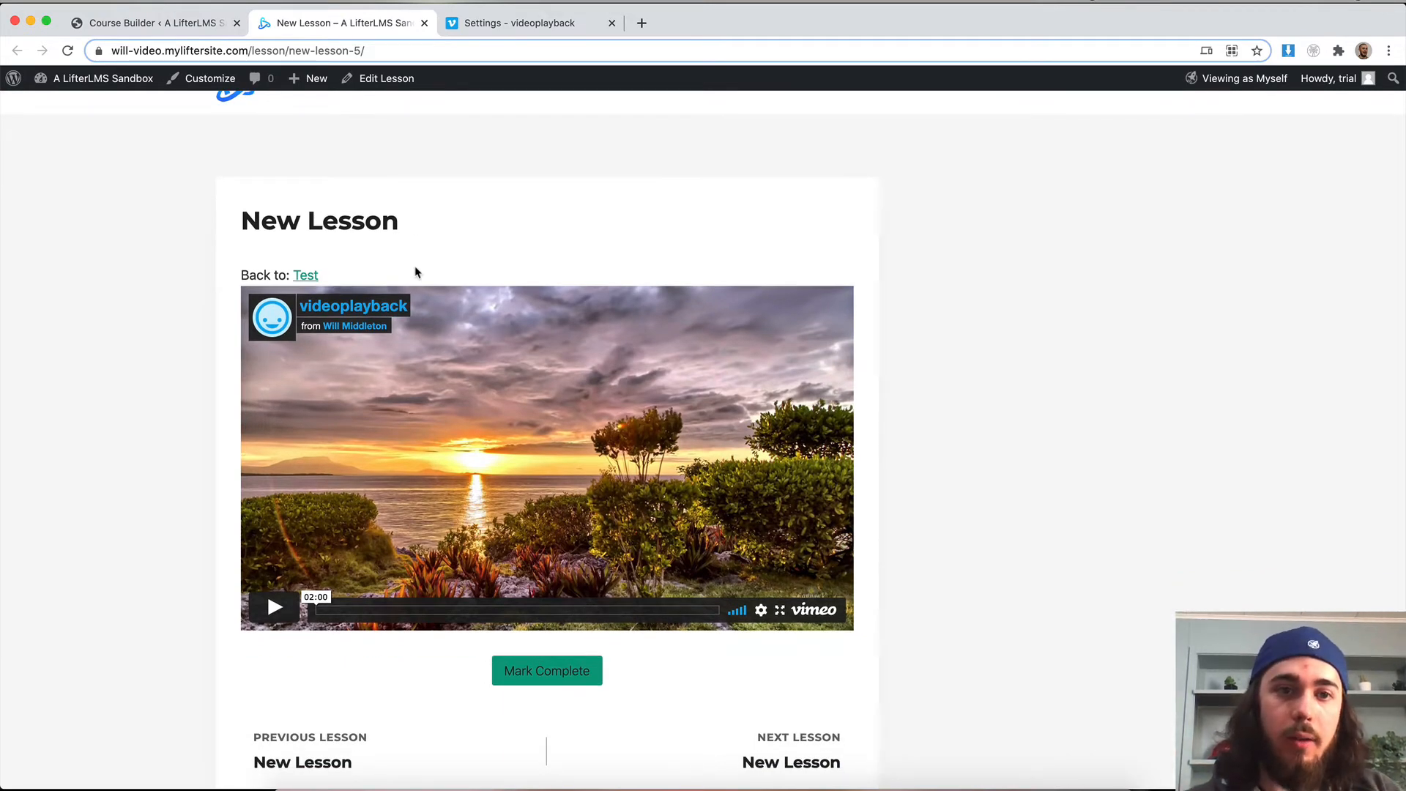
{"action": "left_click", "coordinate": [471, 25]}
{"action": "scroll", "coordinate": [372, 513], "scroll_direction": "down", "scroll_amount": 1}
{"action": "scroll", "coordinate": [372, 513], "scroll_direction": "down", "scroll_amount": 2}
{"action": "scroll", "coordinate": [372, 513], "scroll_direction": "down", "scroll_amount": 4}
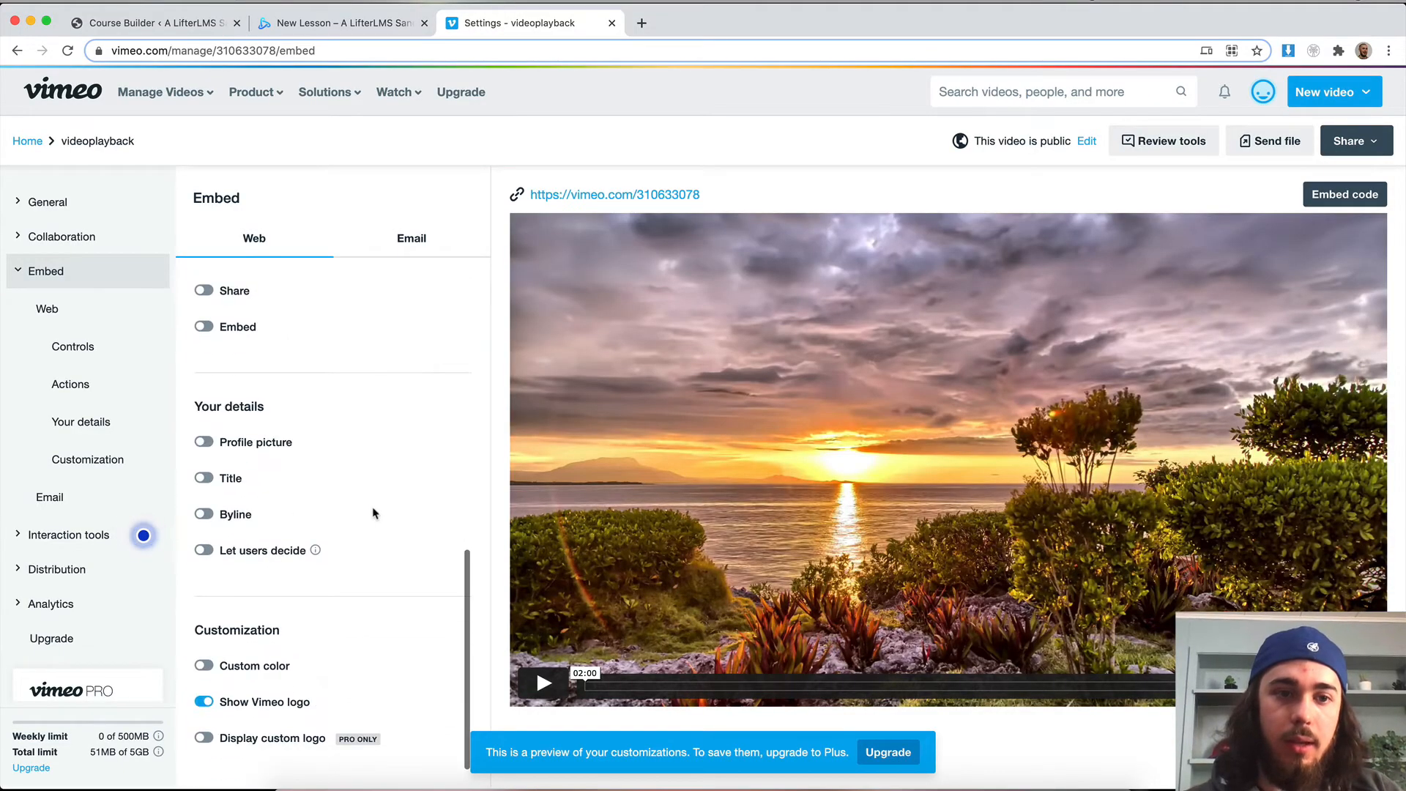
{"action": "scroll", "coordinate": [373, 514], "scroll_direction": "up", "scroll_amount": 6}
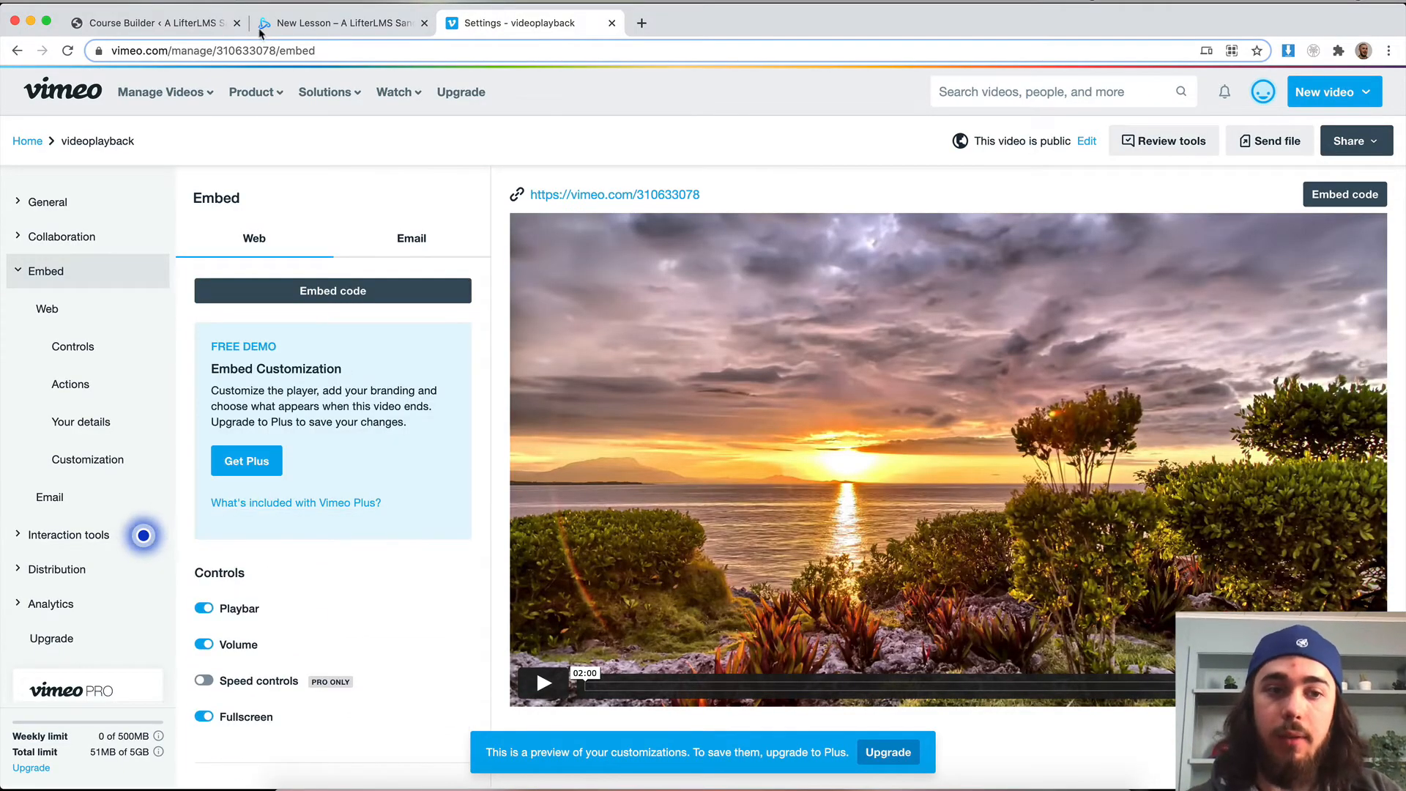
Step: Return through the lesson and site homepage tabs to the WordPress admin dashboard
{"action": "left_click", "coordinate": [192, 31]}
{"action": "mouse_move", "coordinate": [102, 78]}
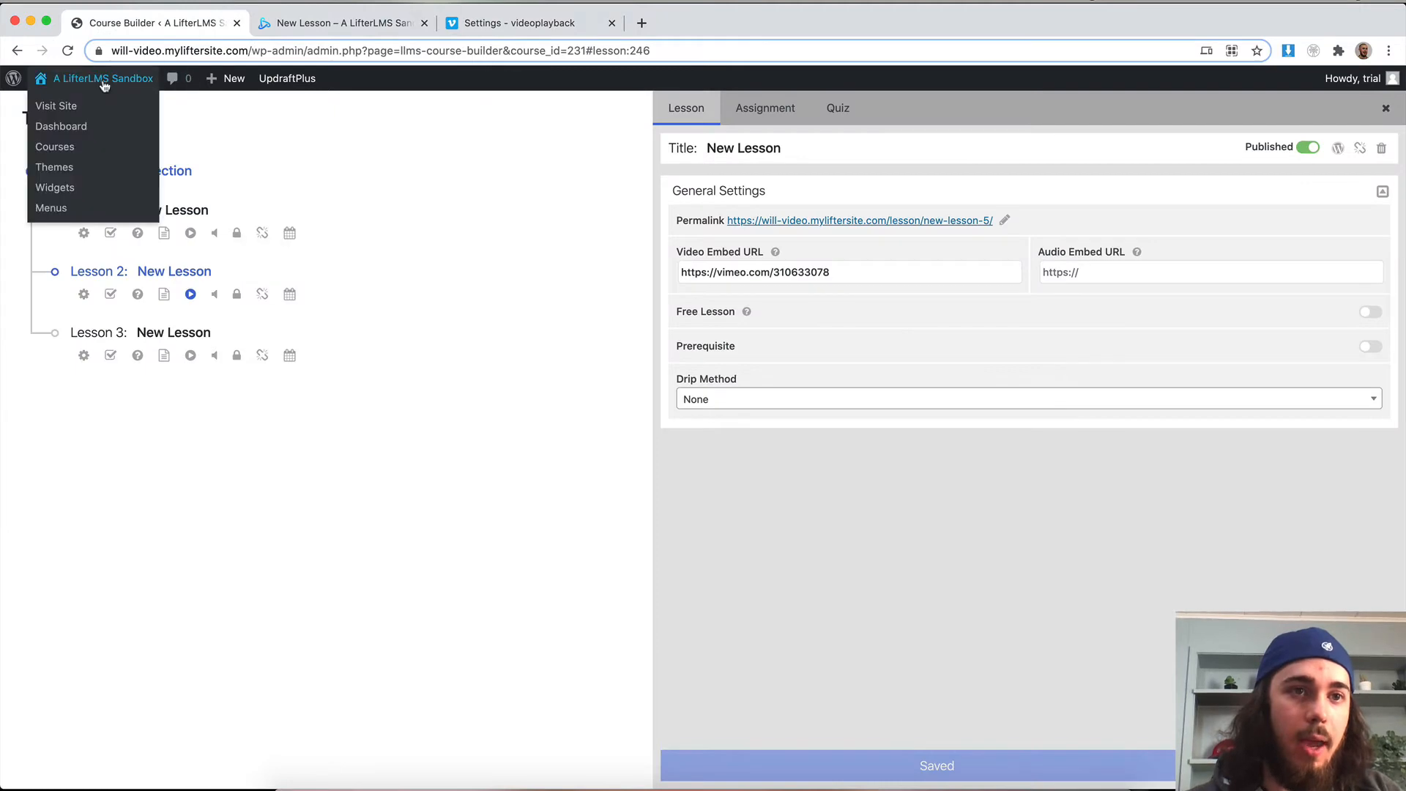
{"action": "left_click", "coordinate": [331, 23]}
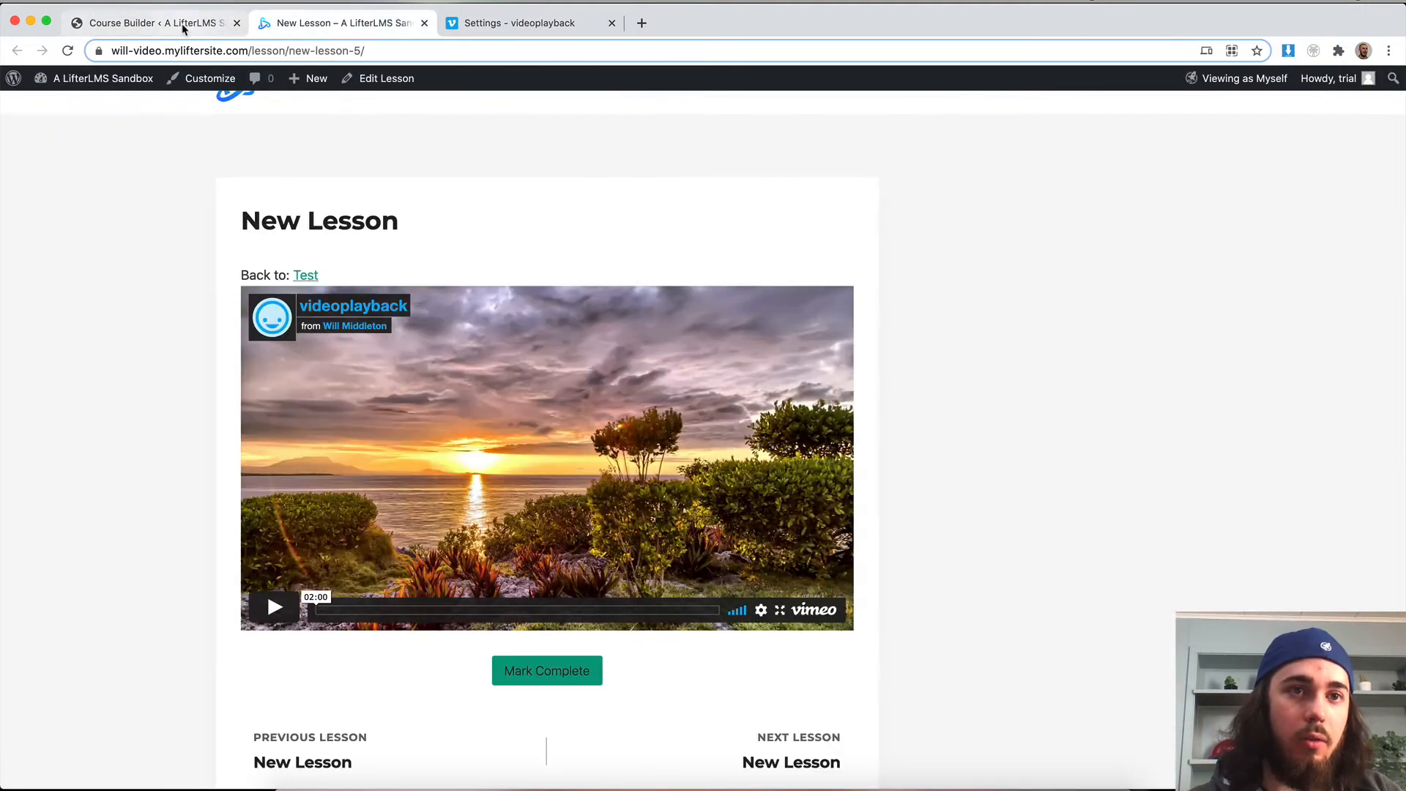
{"action": "left_click", "coordinate": [182, 25]}
{"action": "left_click", "coordinate": [104, 80]}
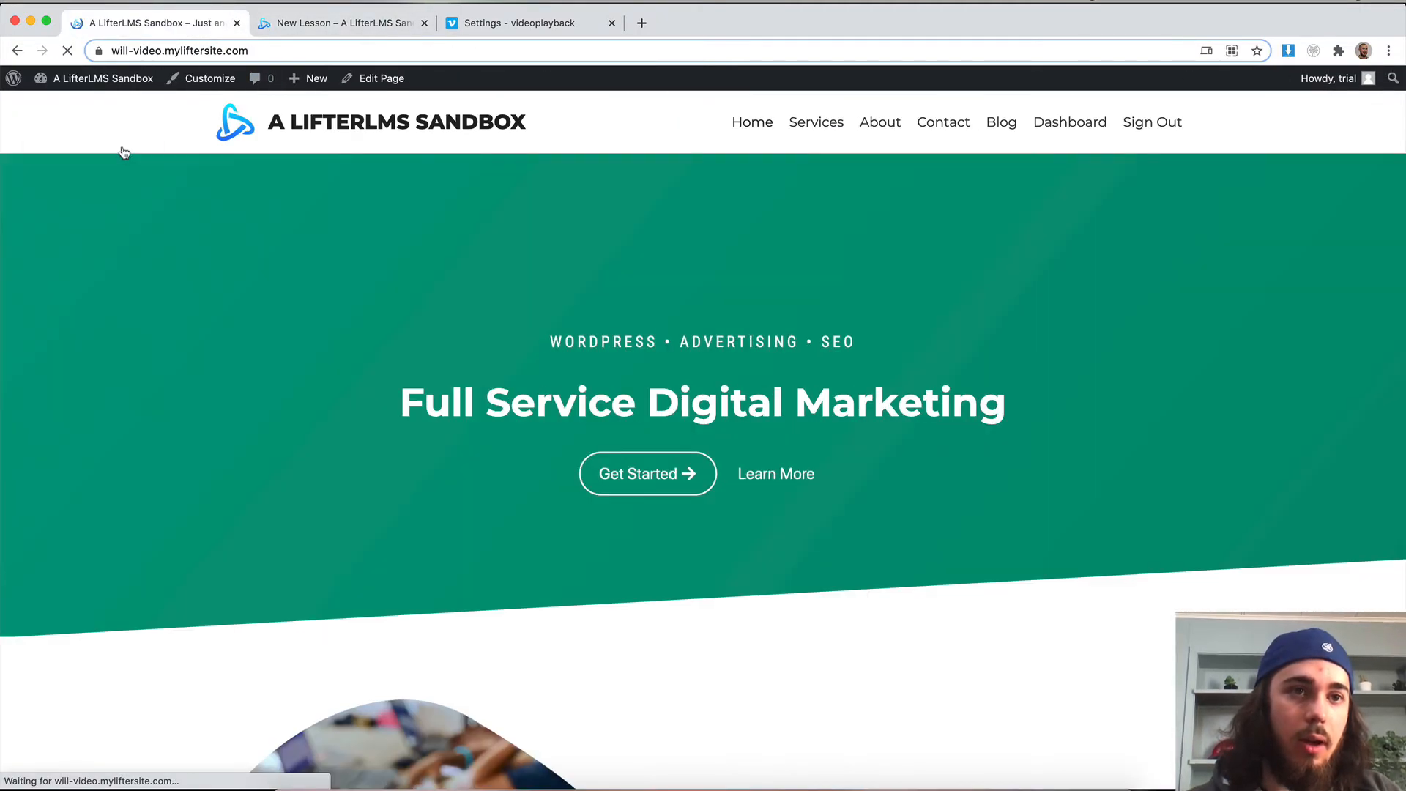
{"action": "mouse_move", "coordinate": [102, 79]}
{"action": "left_click", "coordinate": [114, 77]}
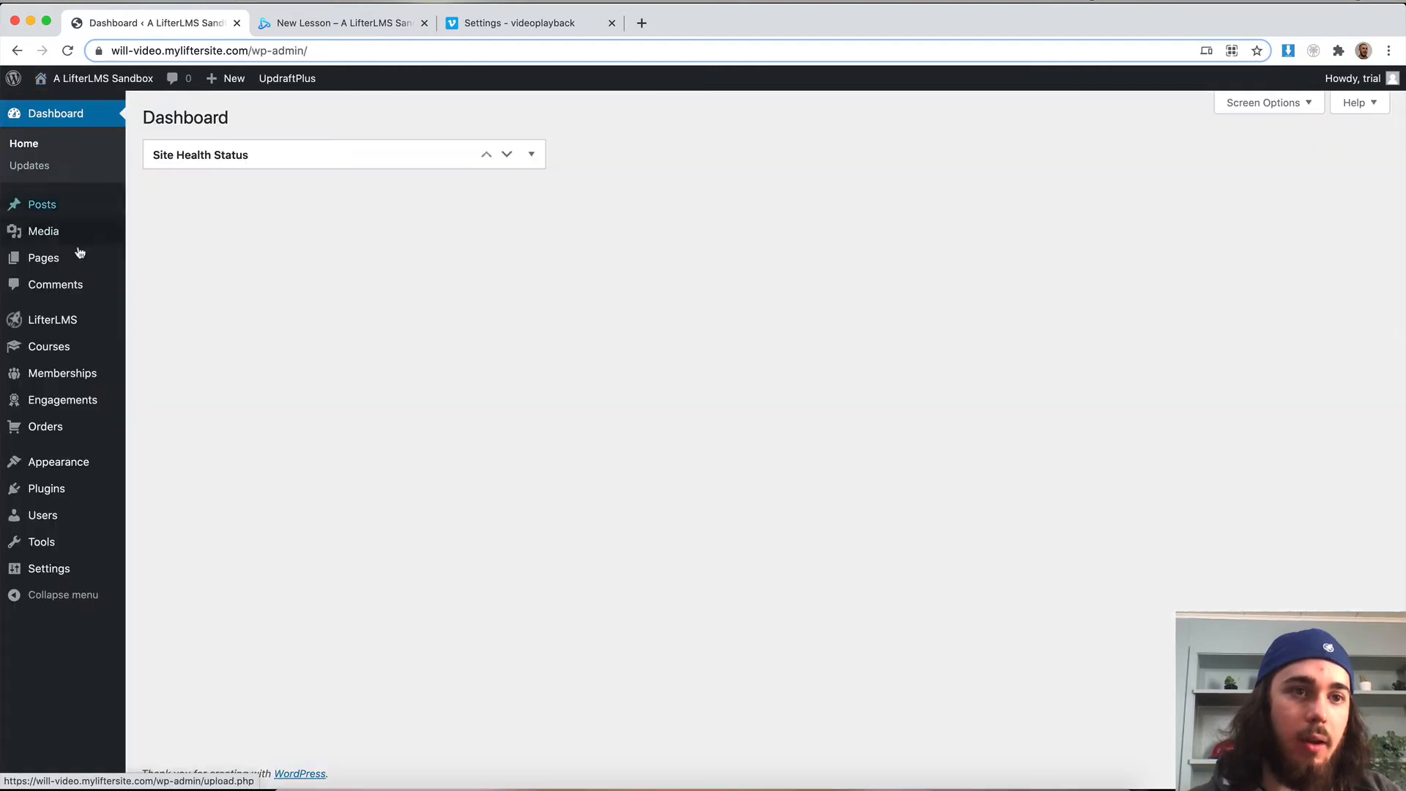
Step: Show the Integrations tab of LifterLMS Settings listing the Vimeo, Wistia and YouTube integrations
{"action": "mouse_move", "coordinate": [52, 320]}
{"action": "left_click", "coordinate": [139, 327]}
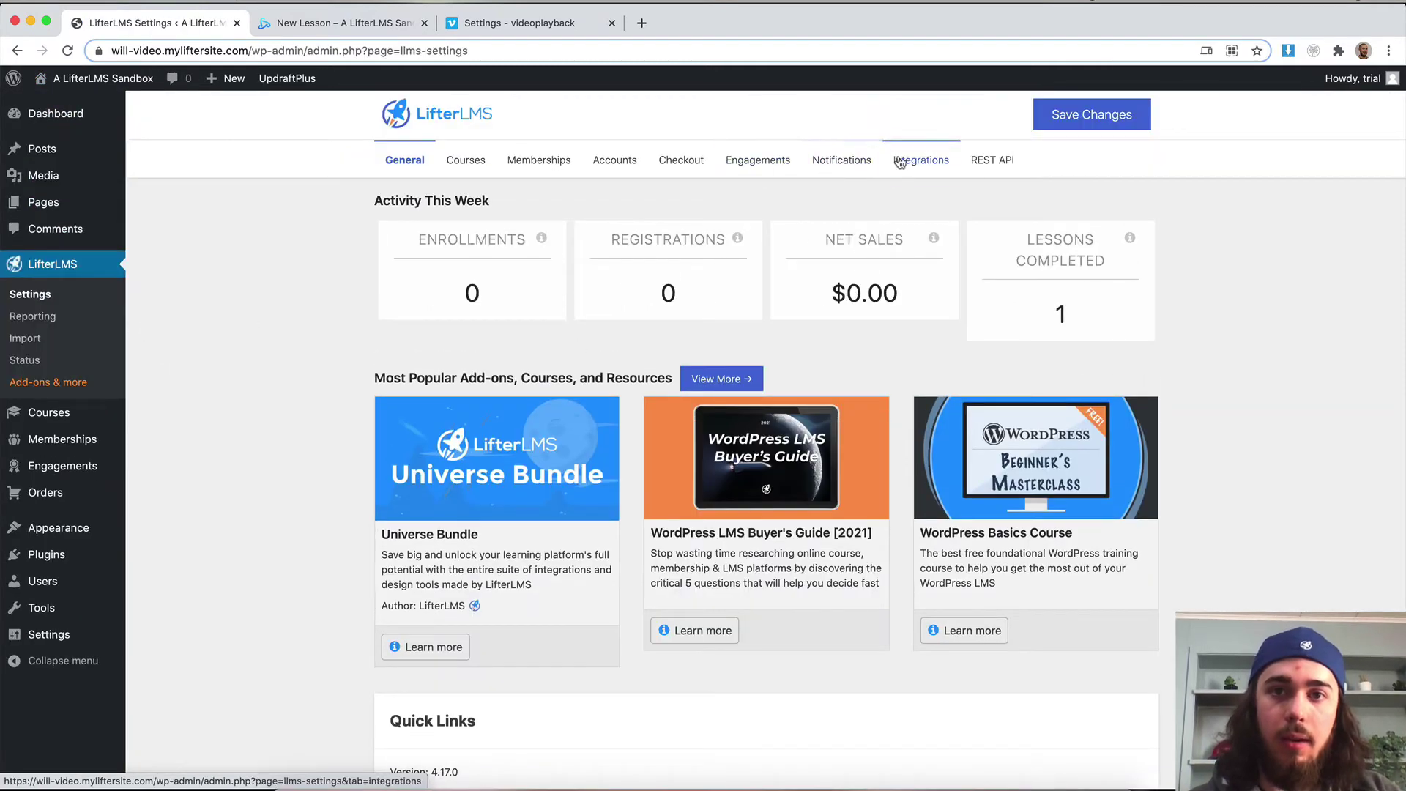
{"action": "left_click", "coordinate": [899, 164]}
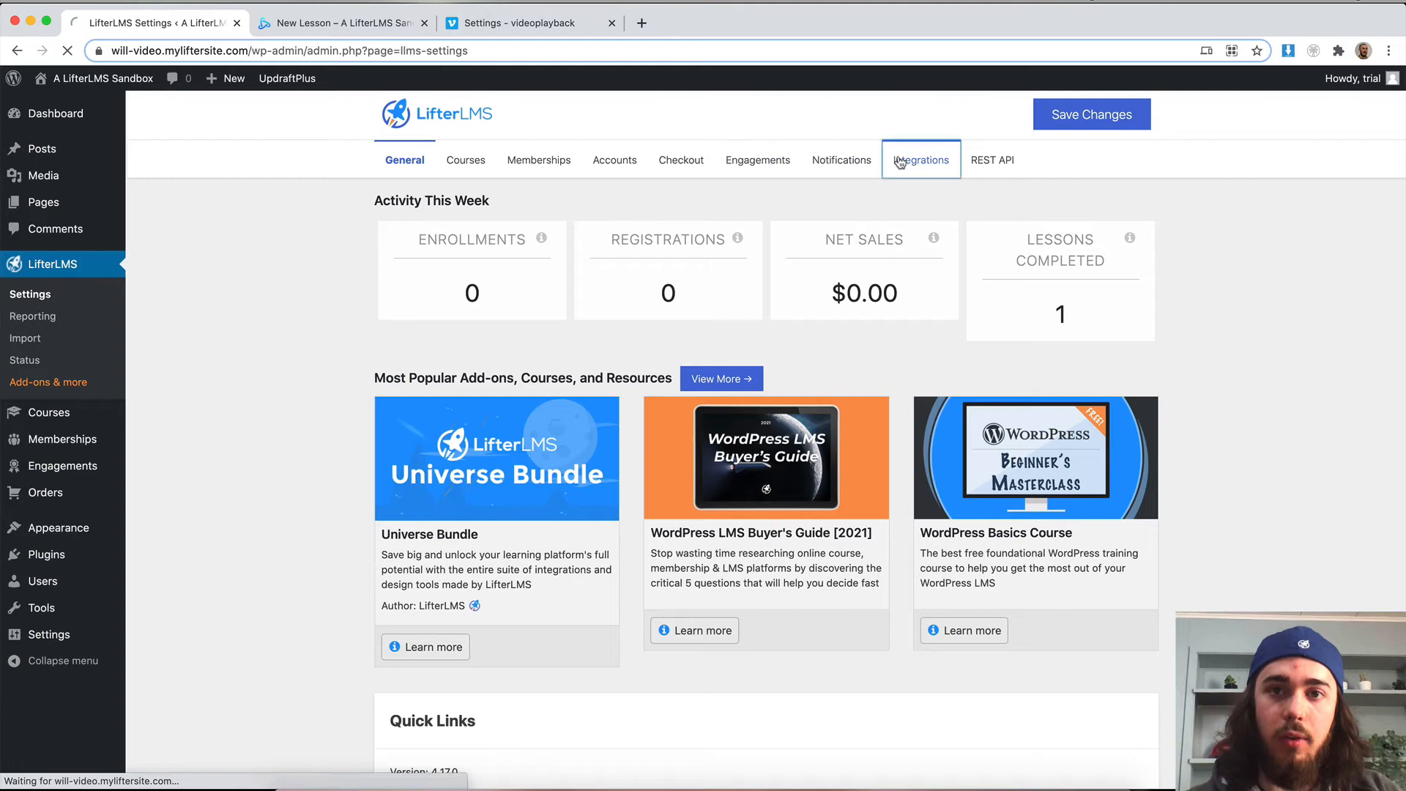
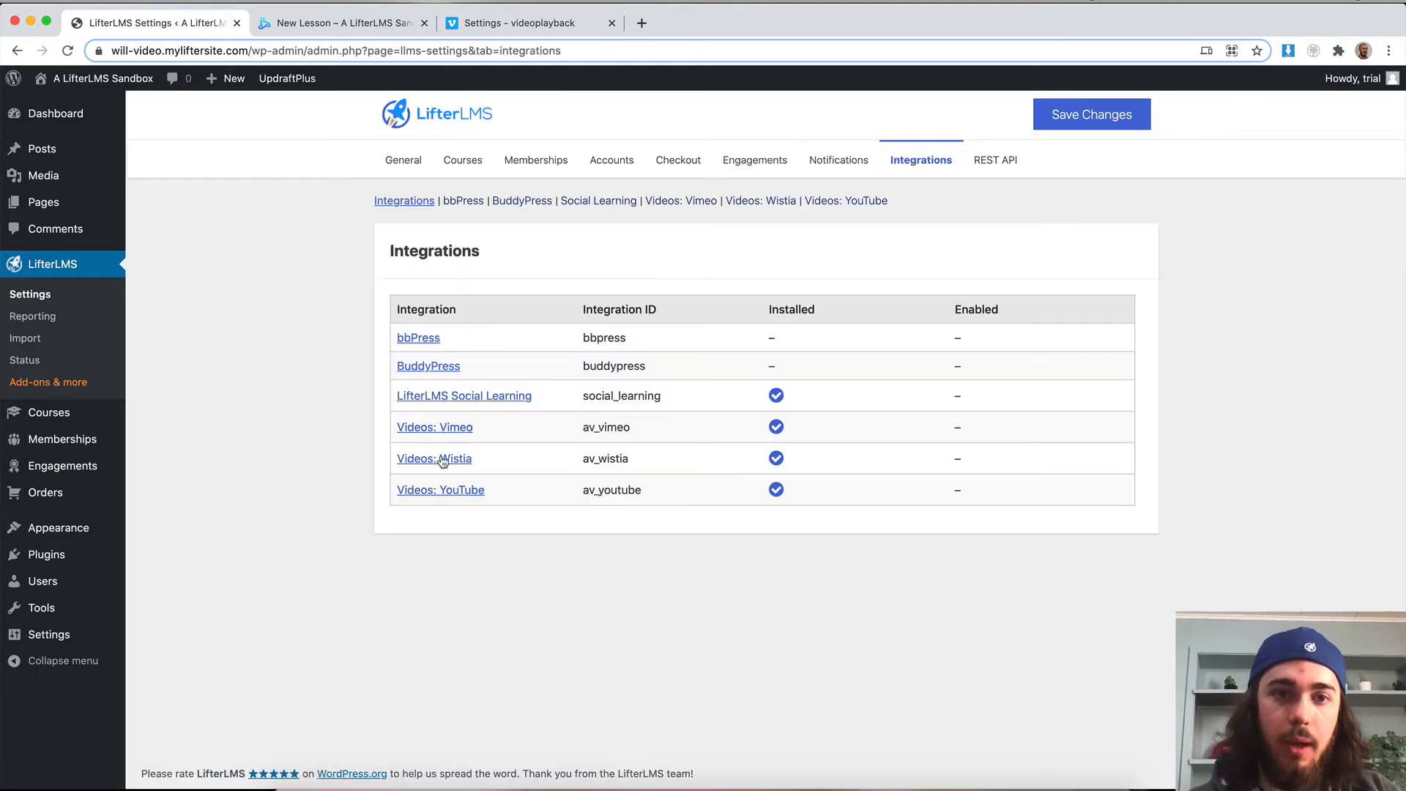
Step: Enable the Vimeo video integration and save it
{"action": "left_click", "coordinate": [435, 428]}
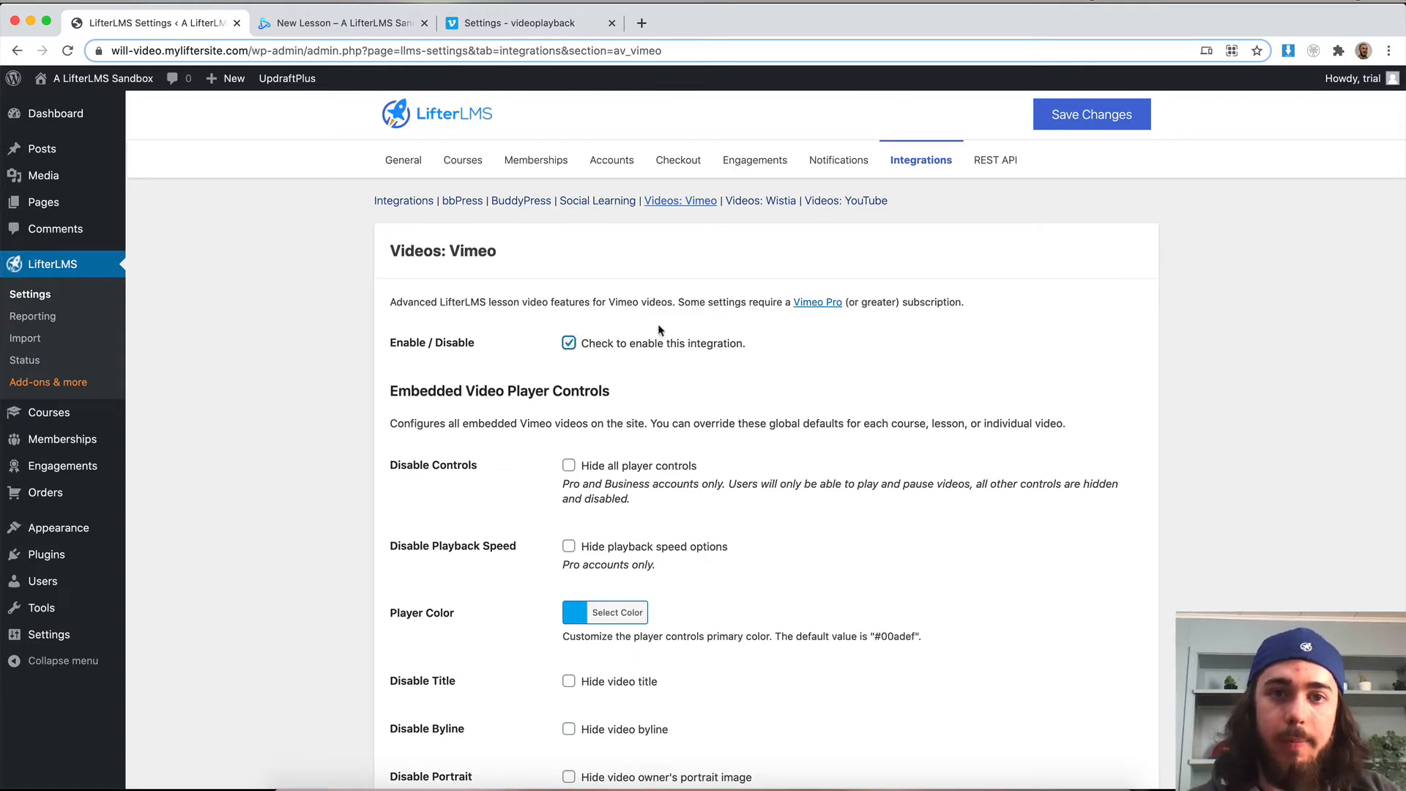
{"action": "left_click", "coordinate": [1092, 114]}
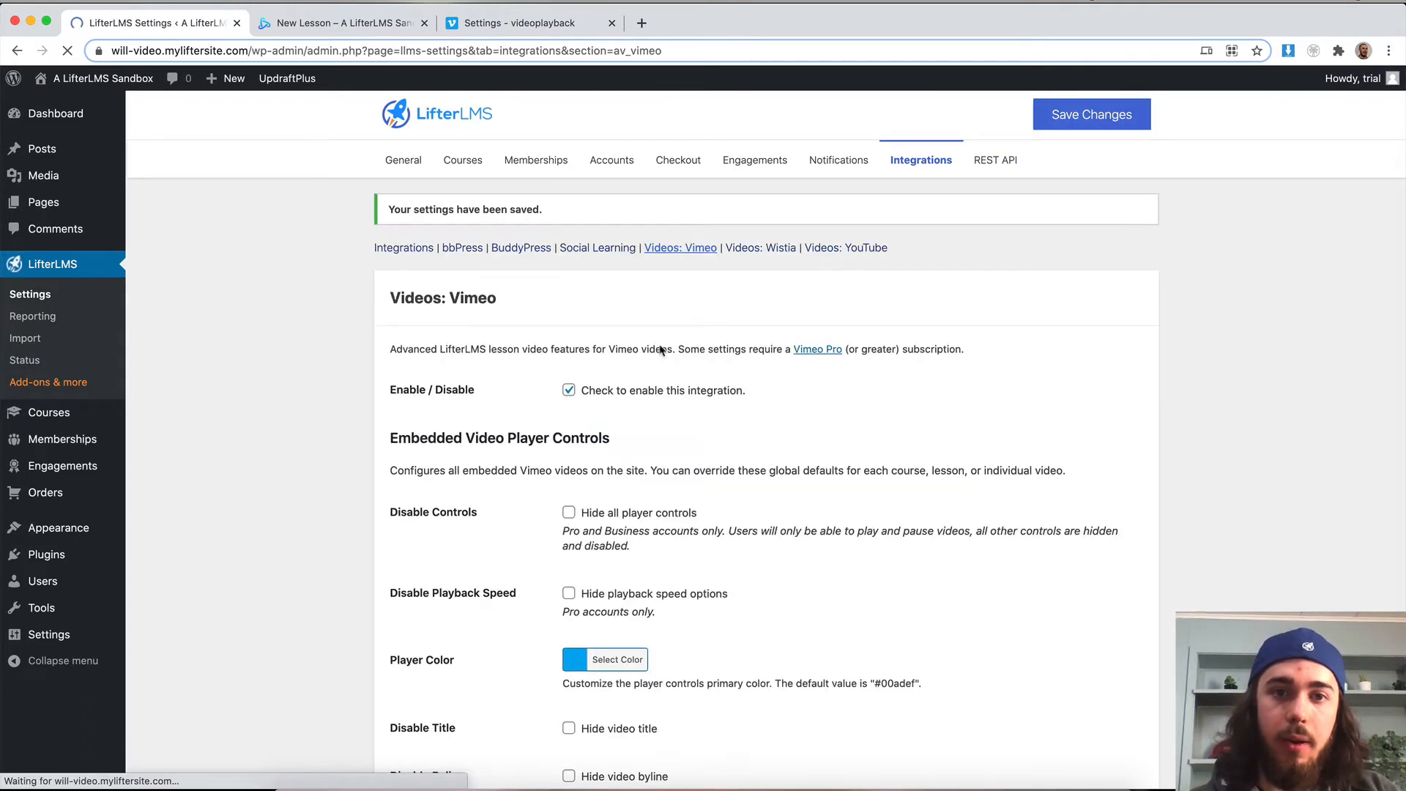
{"action": "scroll", "coordinate": [495, 424], "scroll_direction": "down", "scroll_amount": 2}
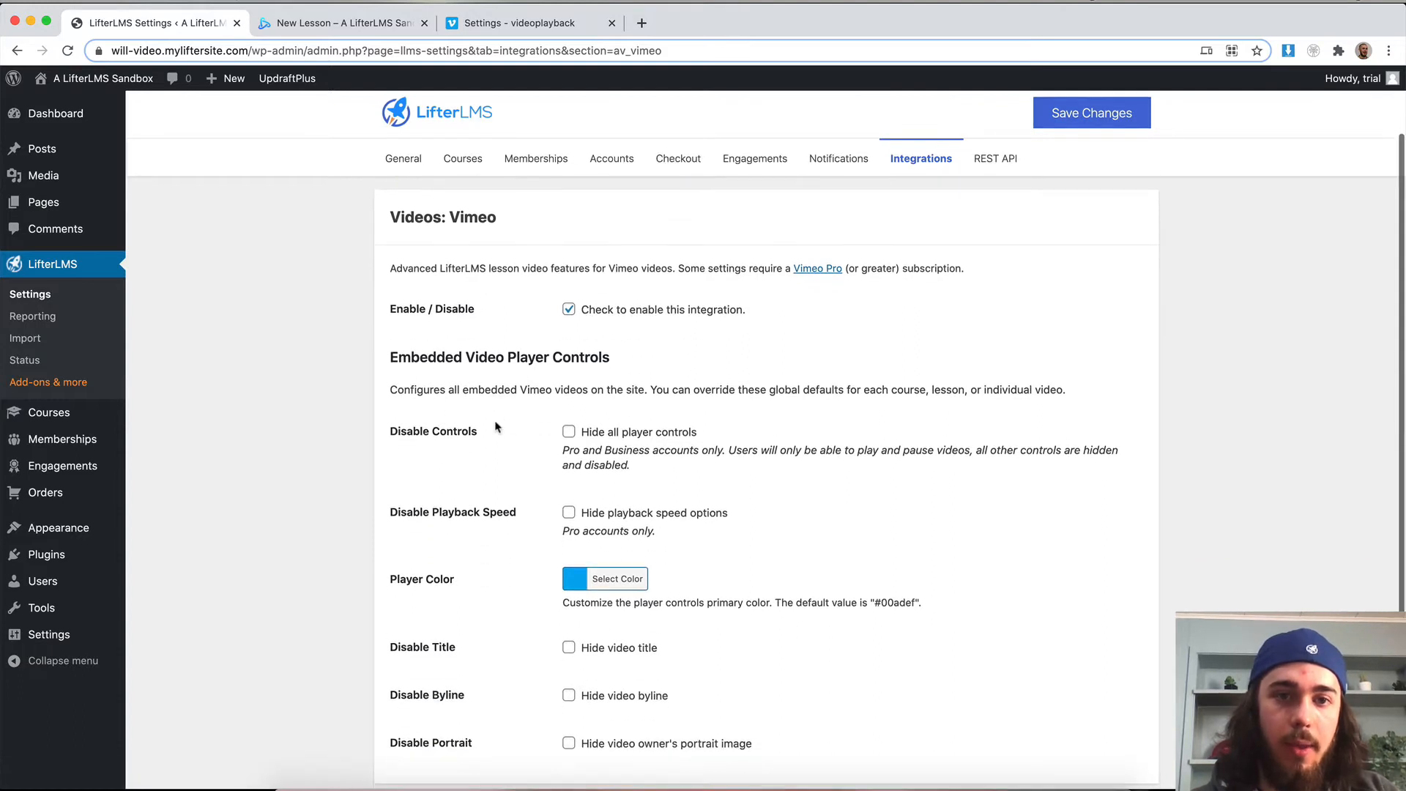
{"action": "scroll", "coordinate": [504, 429], "scroll_direction": "down", "scroll_amount": 1}
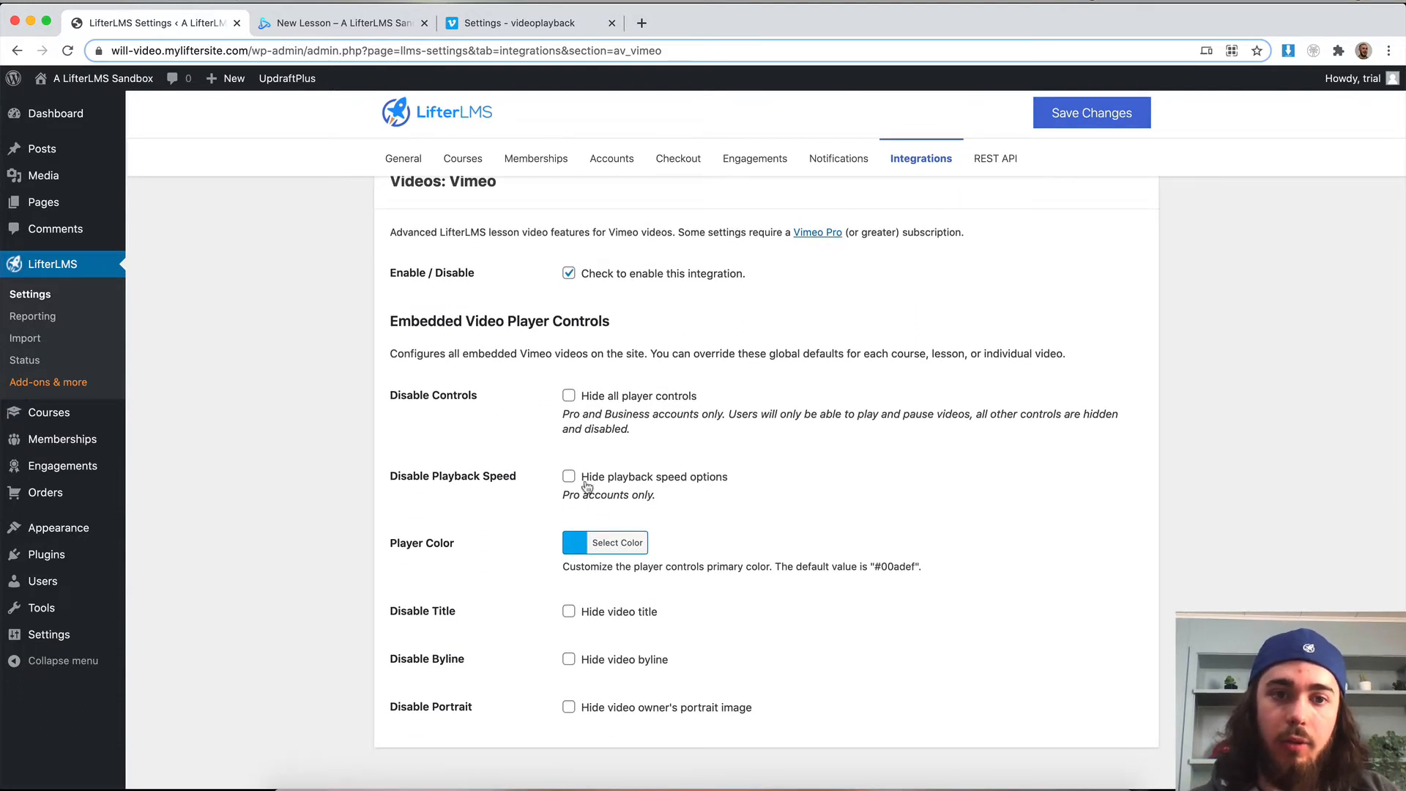
Step: Change the Vimeo player colour to purple #a200e2
{"action": "left_click", "coordinate": [596, 545]}
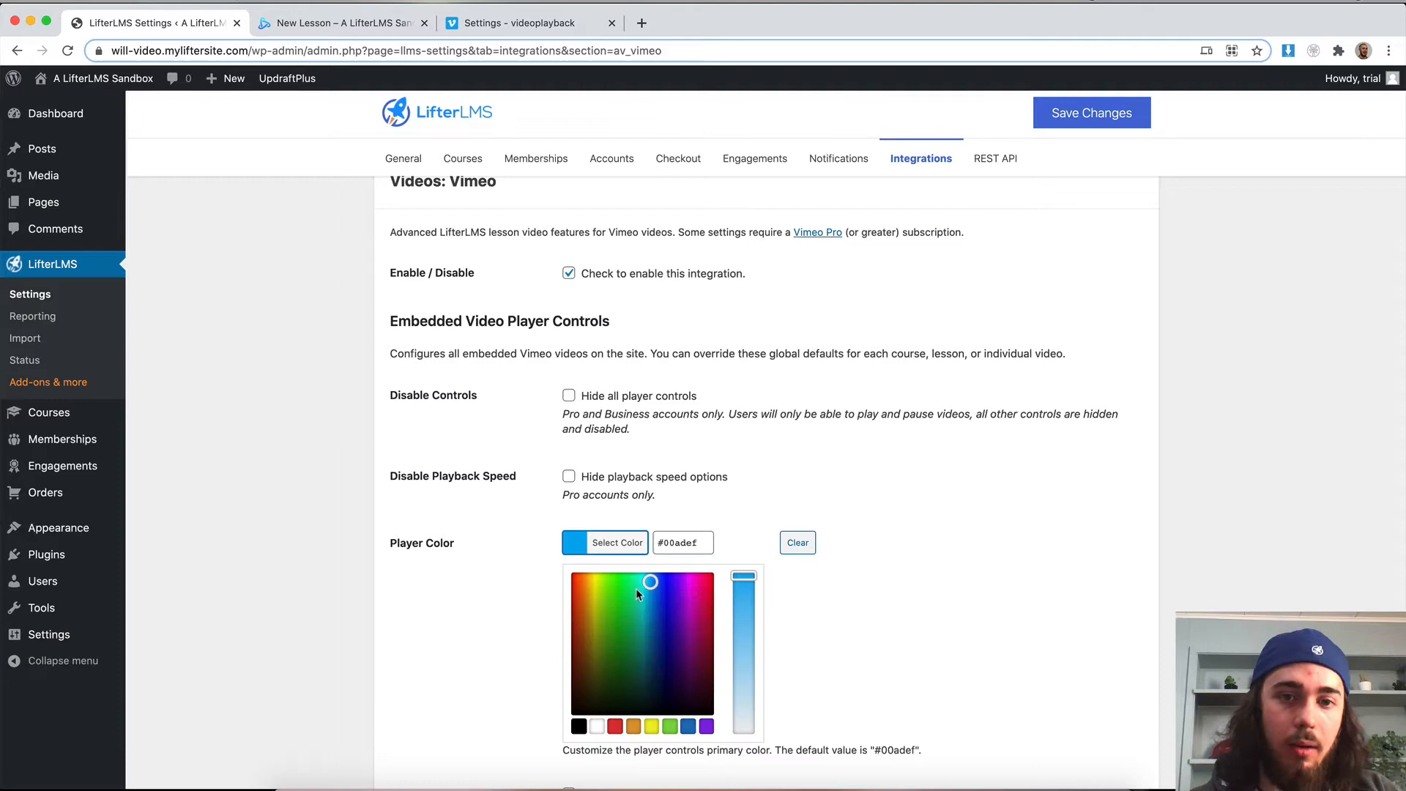
{"action": "left_click_drag", "start_coordinate": [638, 594], "coordinate": [684, 589]}
{"action": "scroll", "coordinate": [838, 554], "scroll_direction": "down", "scroll_amount": 3}
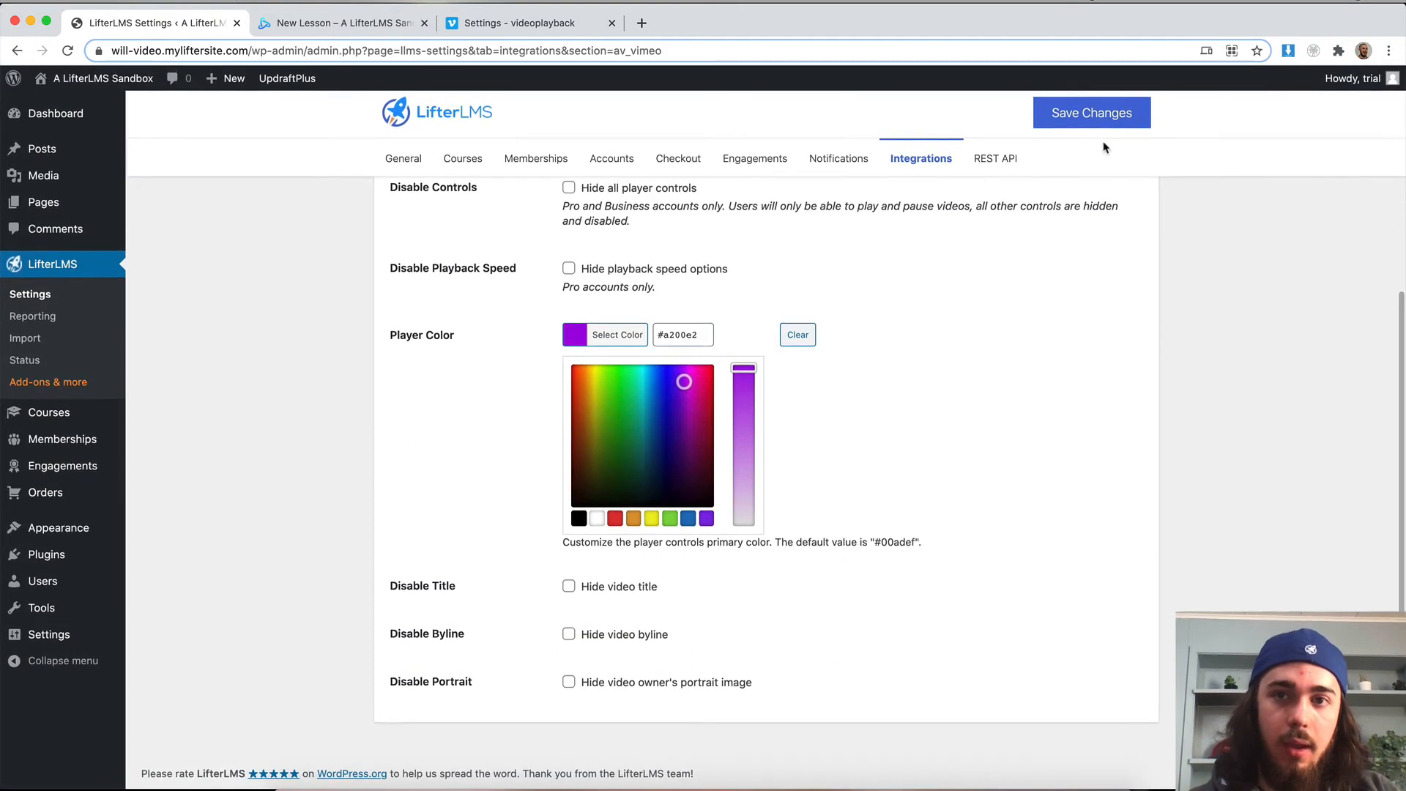
Step: Save the purple colour and confirm the lesson's Vimeo player shows purple accents
{"action": "left_click", "coordinate": [1092, 114]}
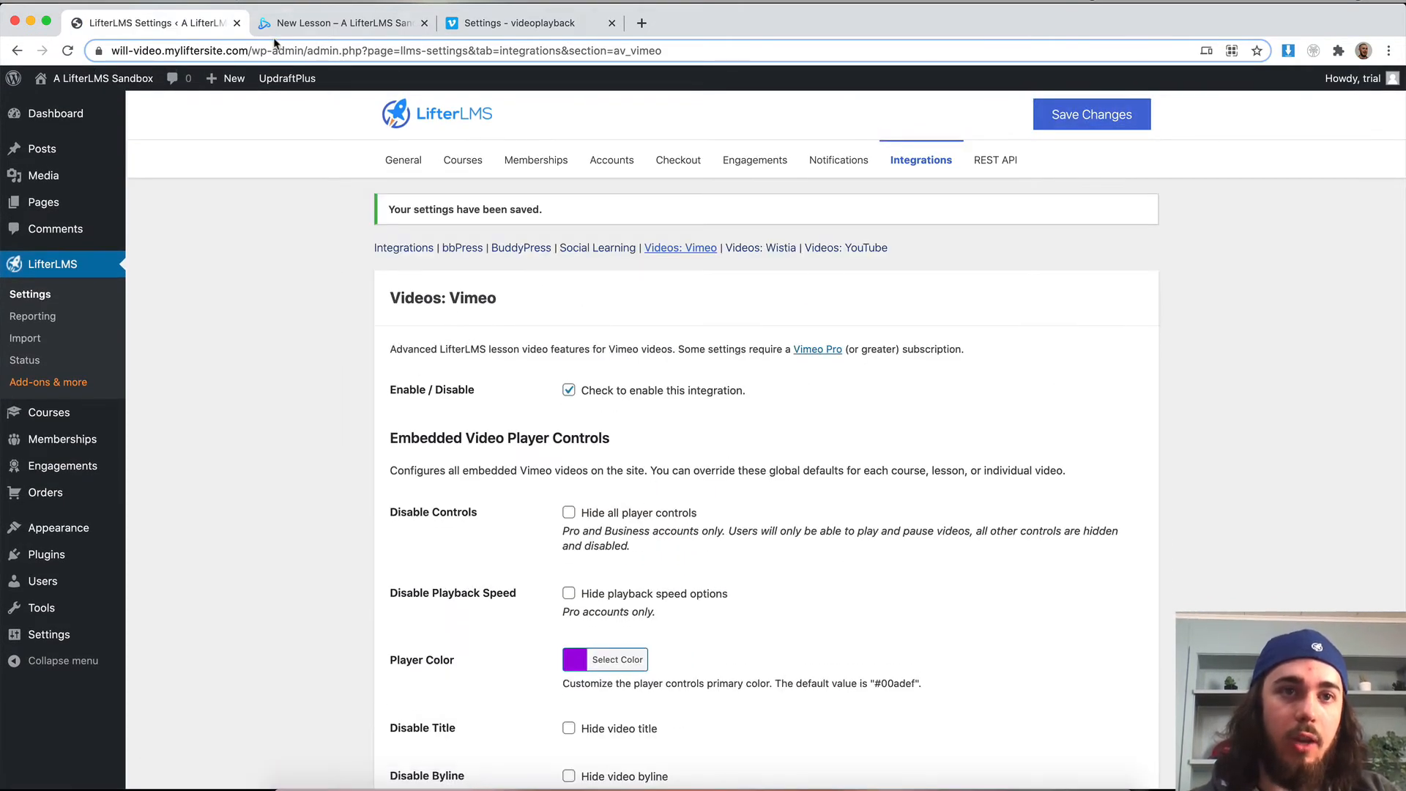
{"action": "left_click", "coordinate": [283, 33]}
{"action": "left_click", "coordinate": [68, 51]}
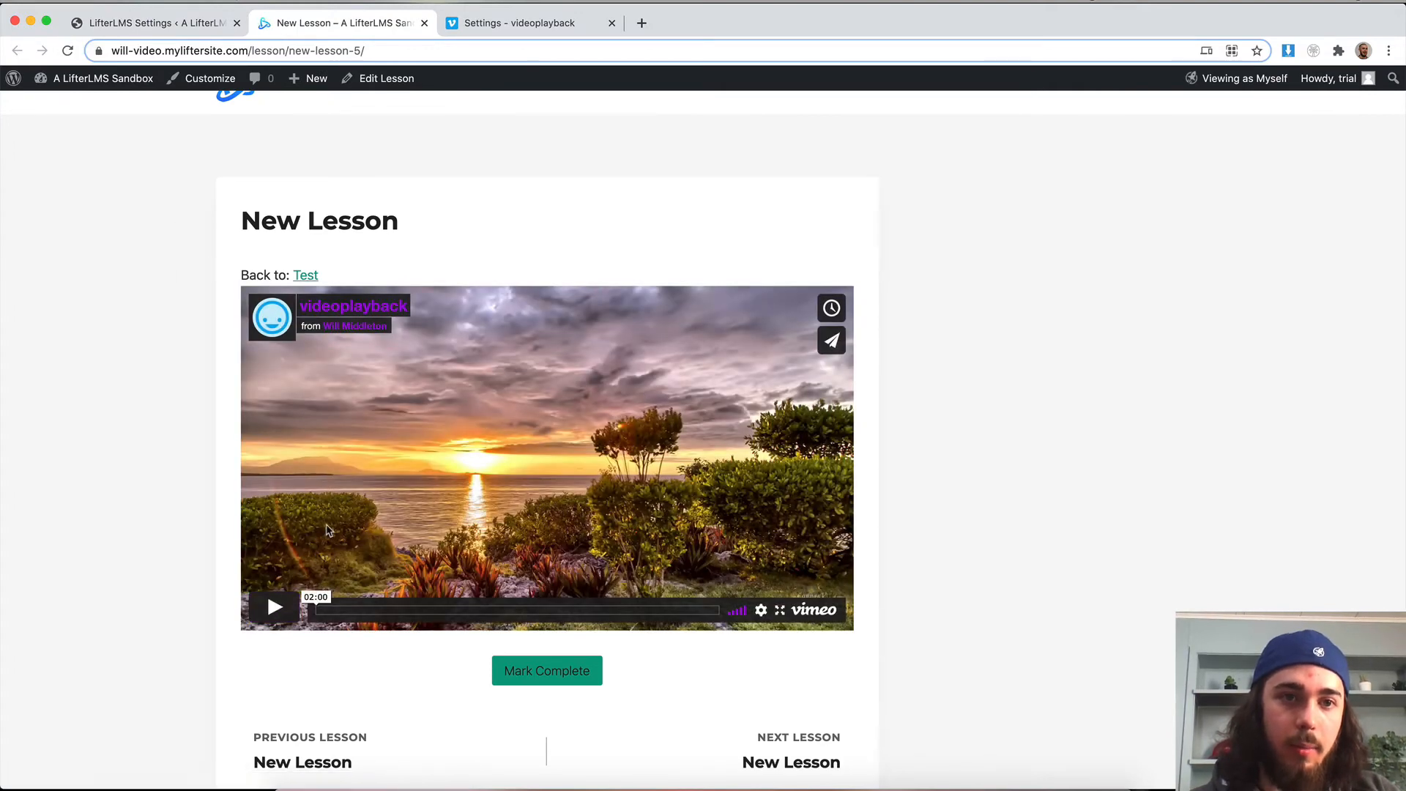
{"action": "left_click_drag", "start_coordinate": [440, 615], "coordinate": [521, 621]}
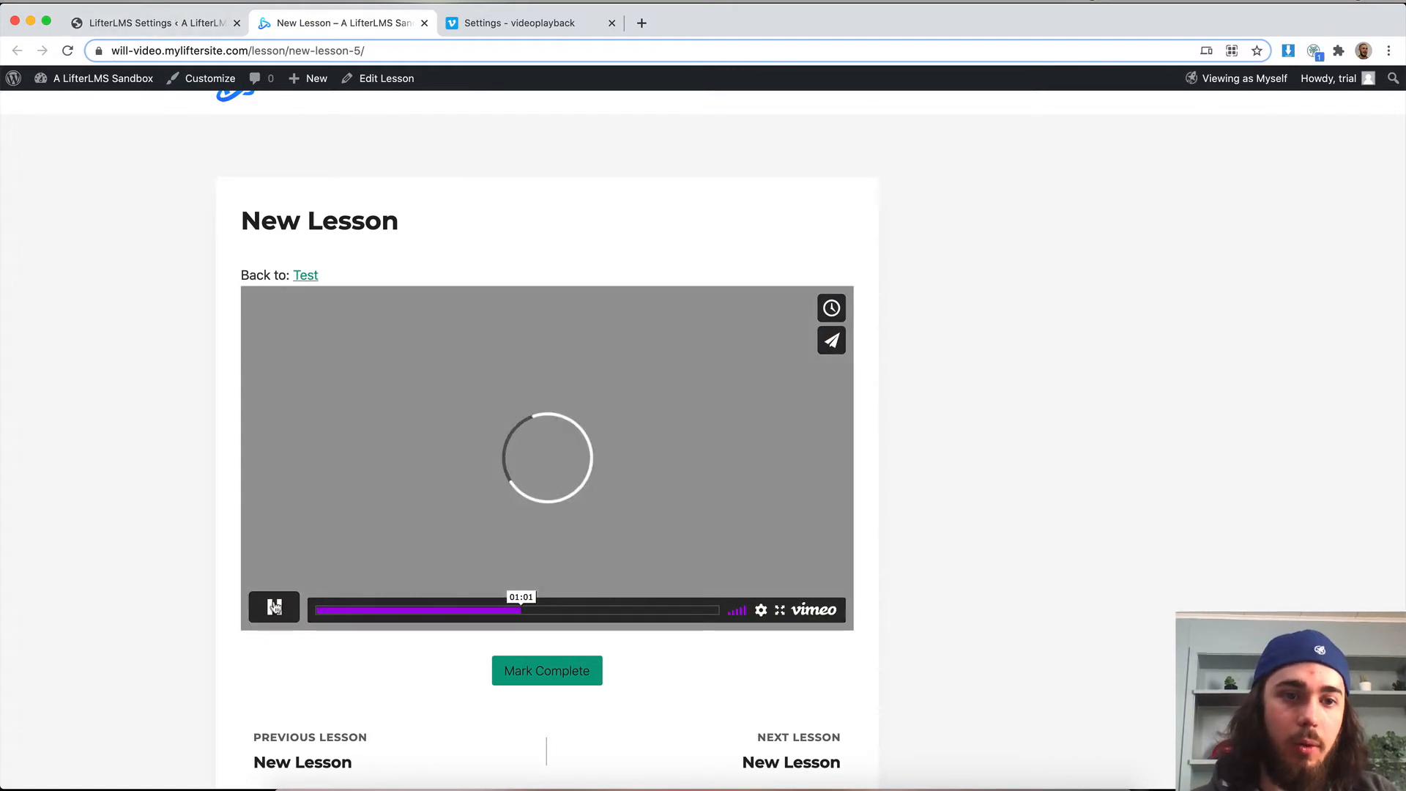
{"action": "left_click", "coordinate": [165, 23]}
{"action": "scroll", "coordinate": [573, 514], "scroll_direction": "down", "scroll_amount": 2}
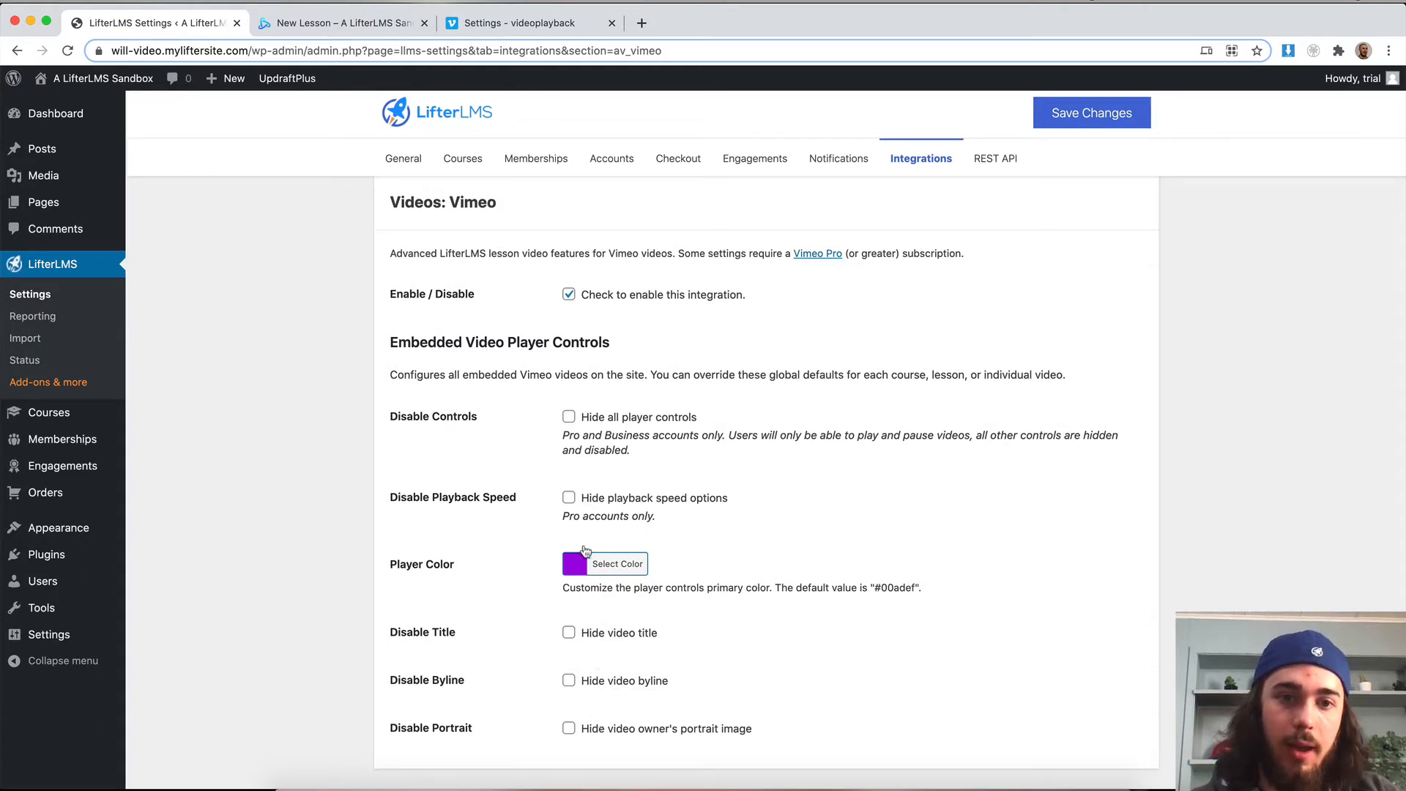
Step: Hide all Vimeo player controls, save, and retest the reloaded lesson video
{"action": "left_click", "coordinate": [325, 25]}
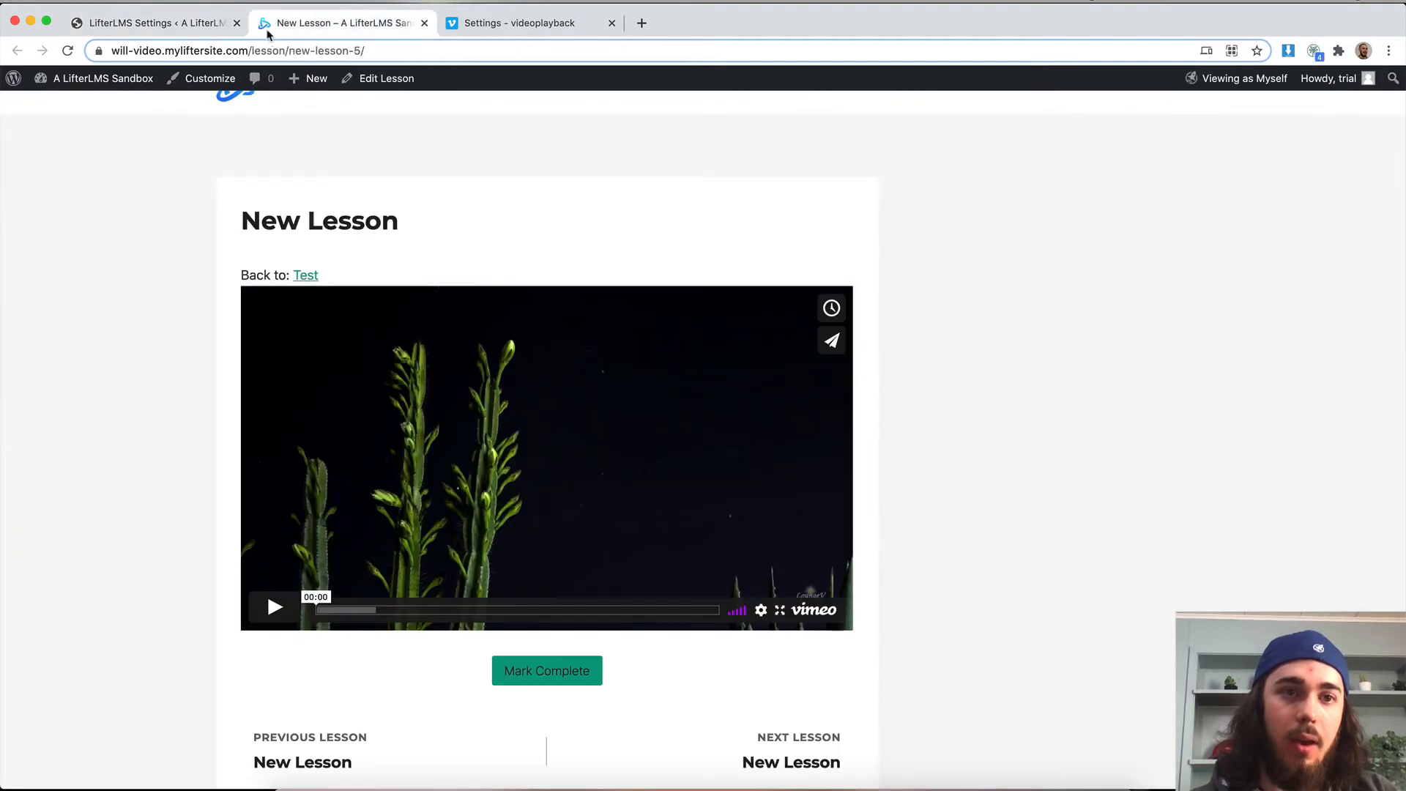
{"action": "left_click", "coordinate": [191, 24]}
{"action": "scroll", "coordinate": [568, 349], "scroll_direction": "up", "scroll_amount": 1}
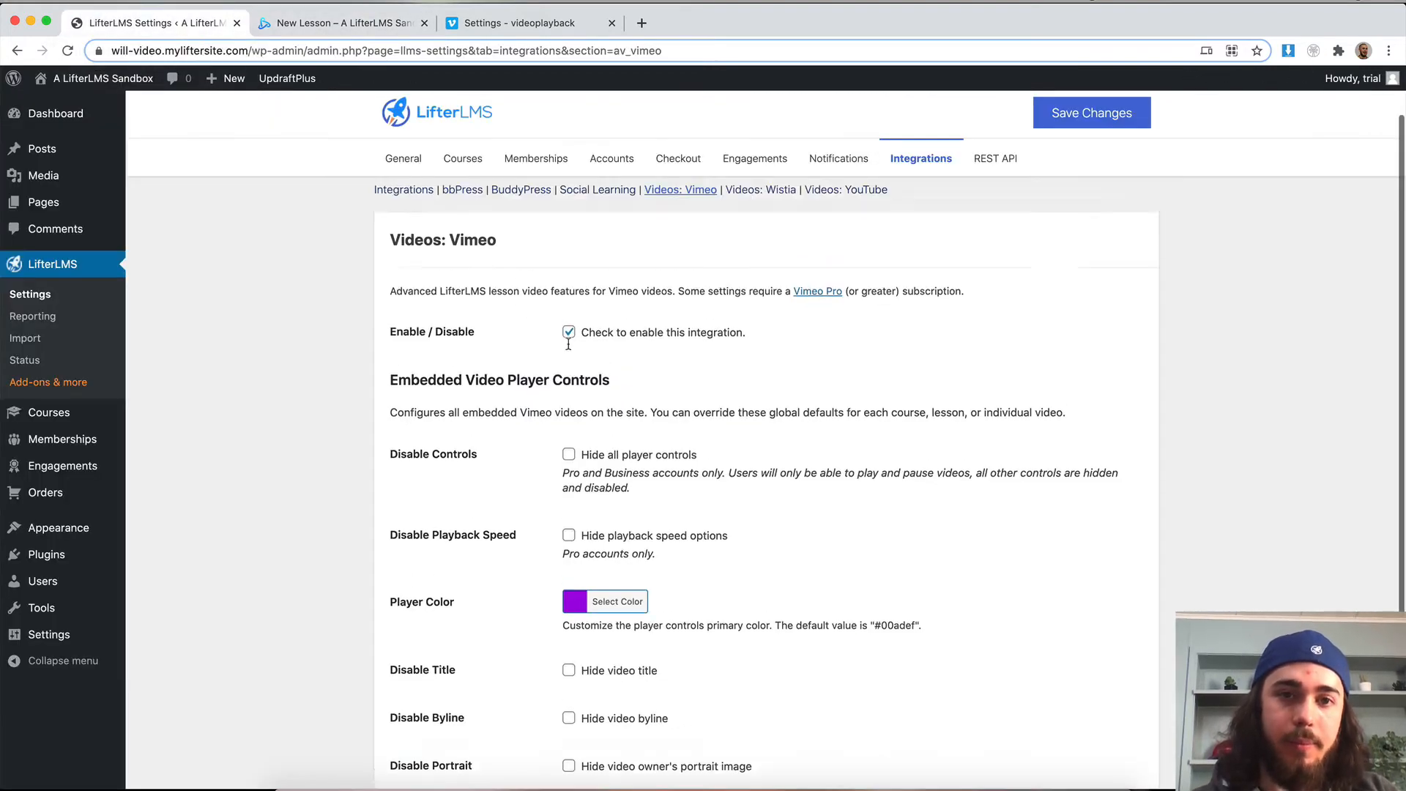
{"action": "scroll", "coordinate": [568, 349], "scroll_direction": "up", "scroll_amount": 1}
{"action": "scroll", "coordinate": [568, 349], "scroll_direction": "up", "scroll_amount": 1}
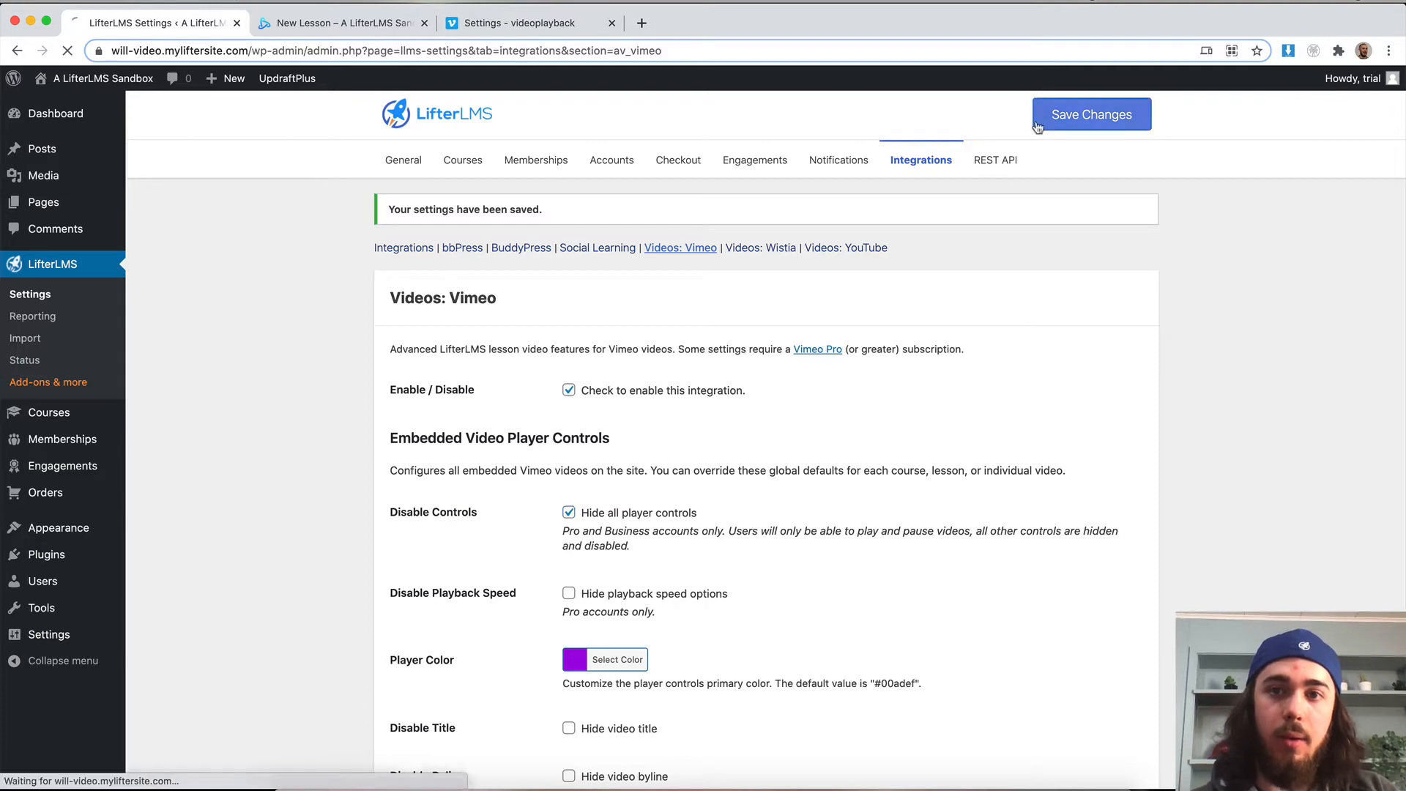
{"action": "left_click", "coordinate": [293, 24]}
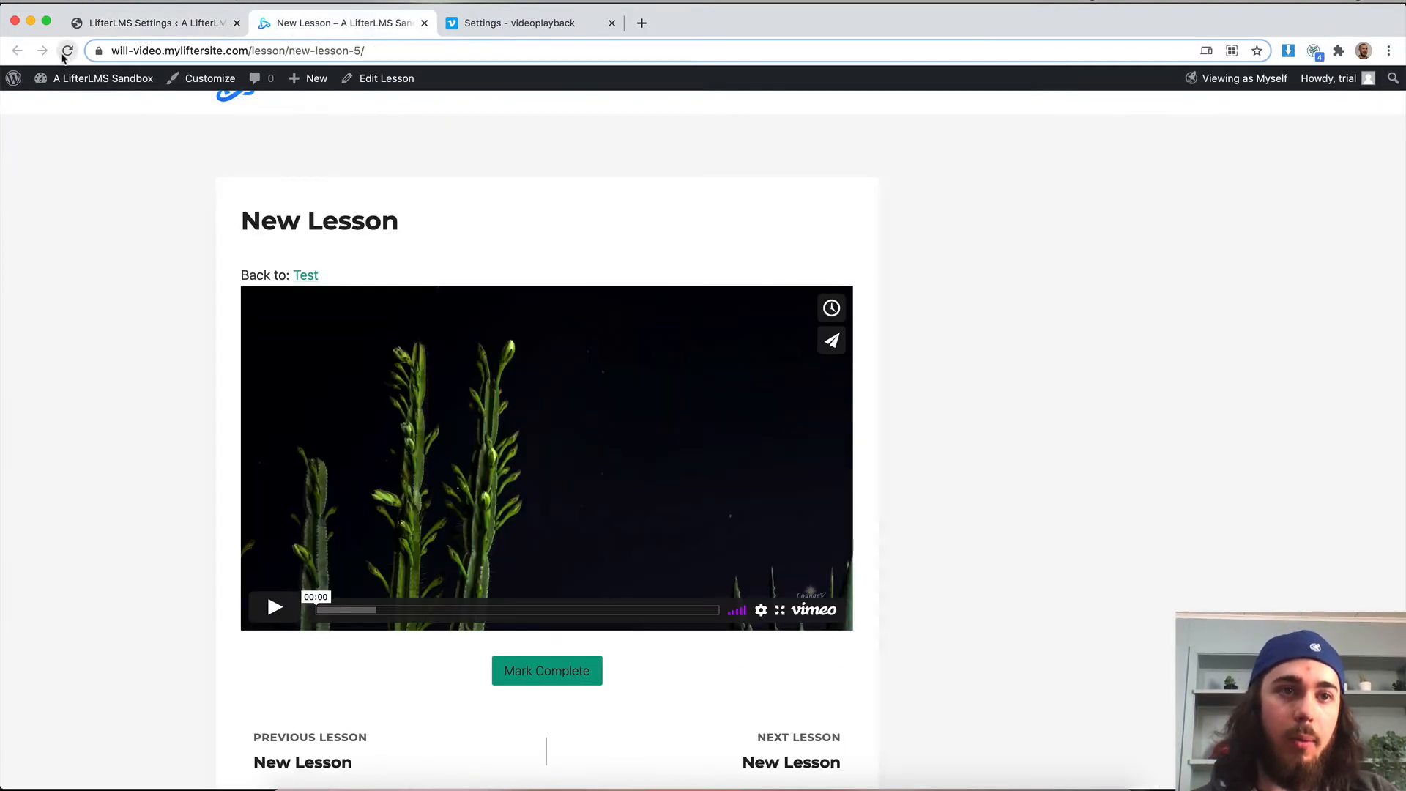
{"action": "left_click", "coordinate": [67, 51]}
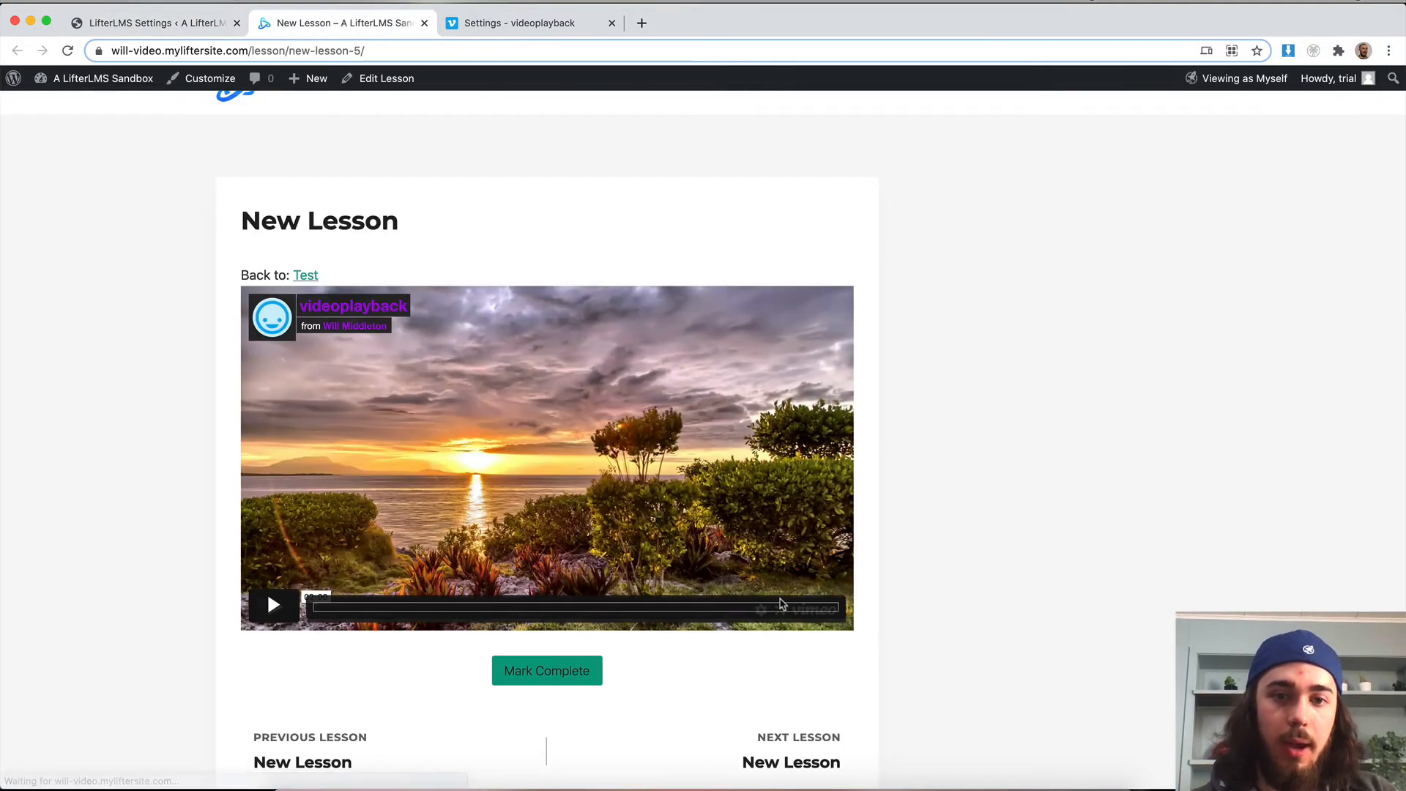
{"action": "left_click", "coordinate": [284, 618]}
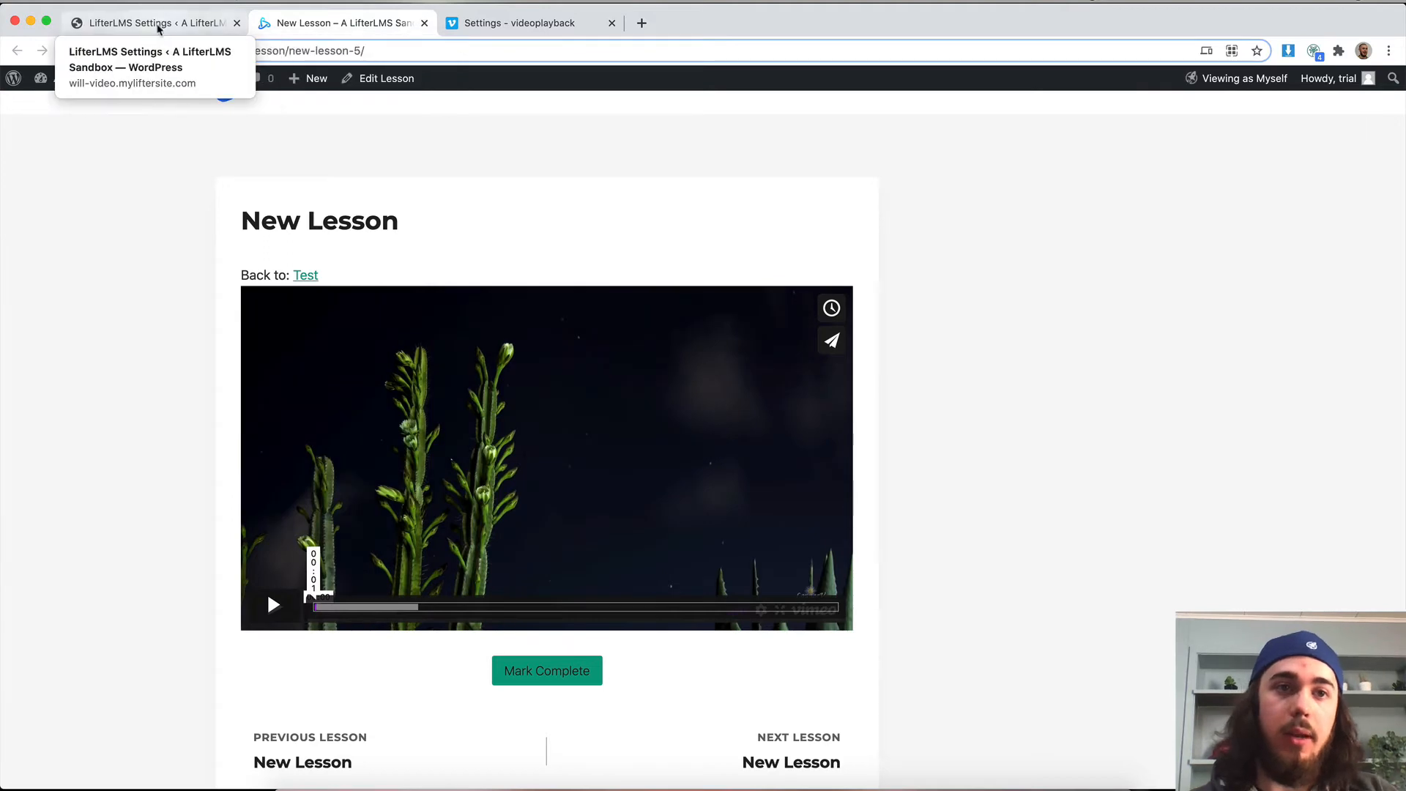
Step: Return to LifterLMS settings and switch to the Courses settings
{"action": "left_click", "coordinate": [198, 22]}
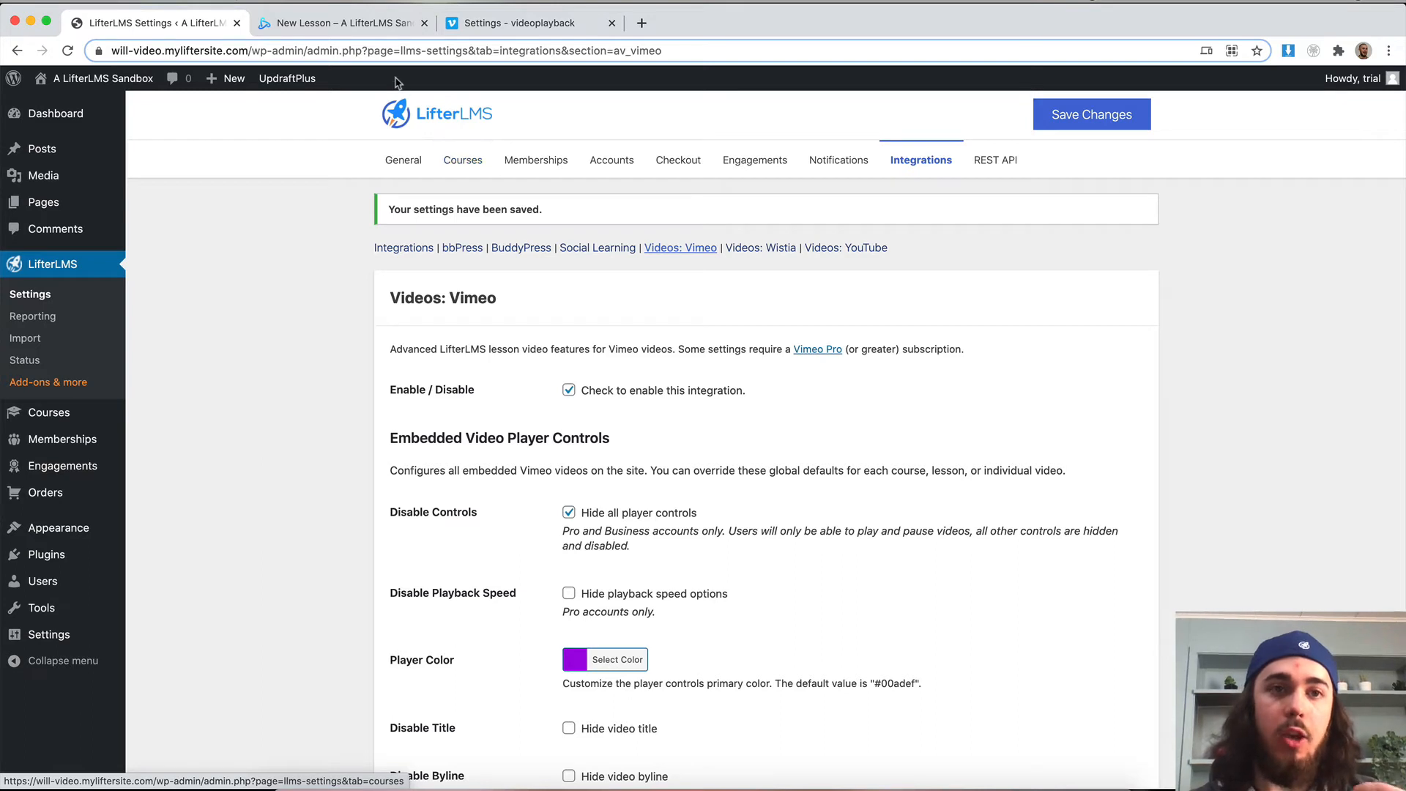
{"action": "left_click", "coordinate": [454, 150]}
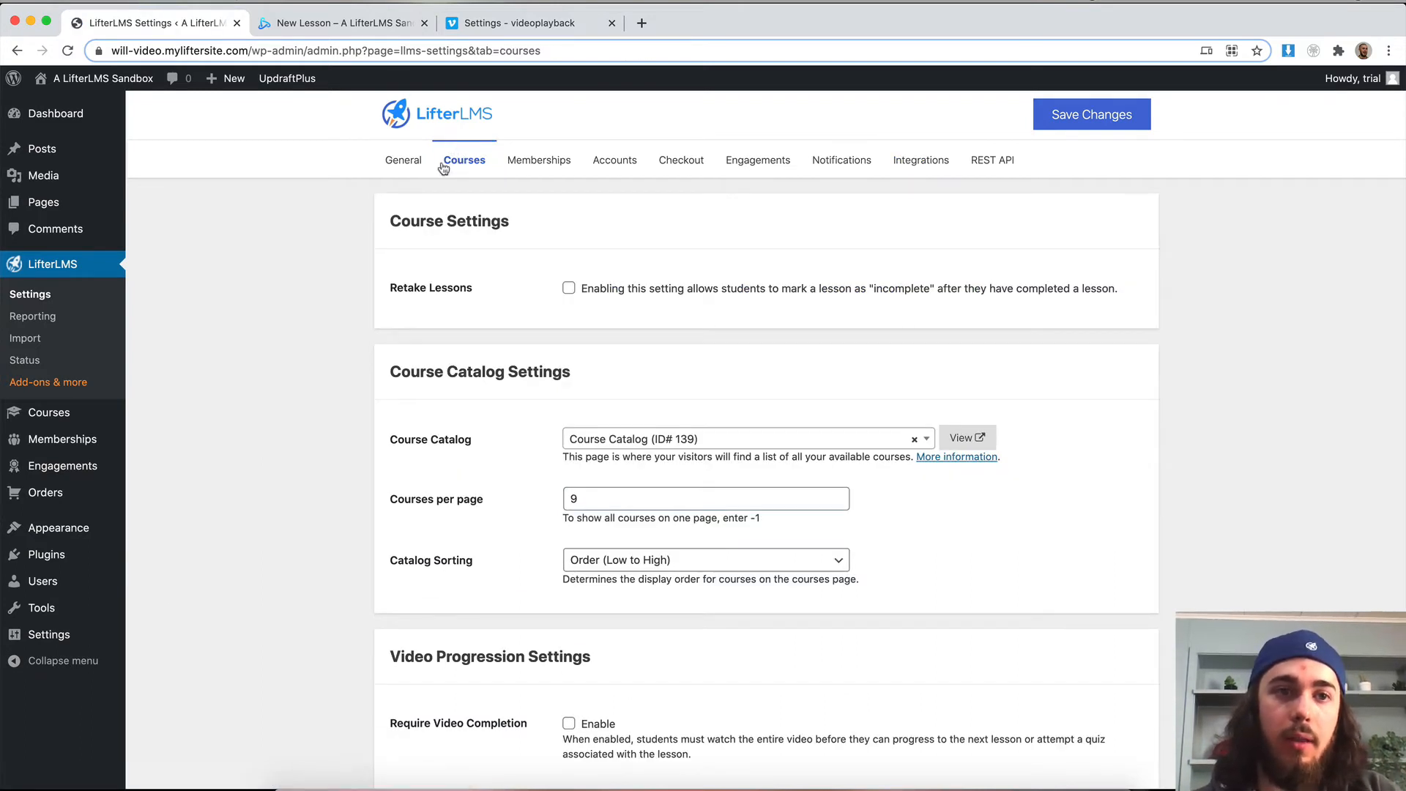
{"action": "scroll", "coordinate": [512, 309], "scroll_direction": "down", "scroll_amount": 3}
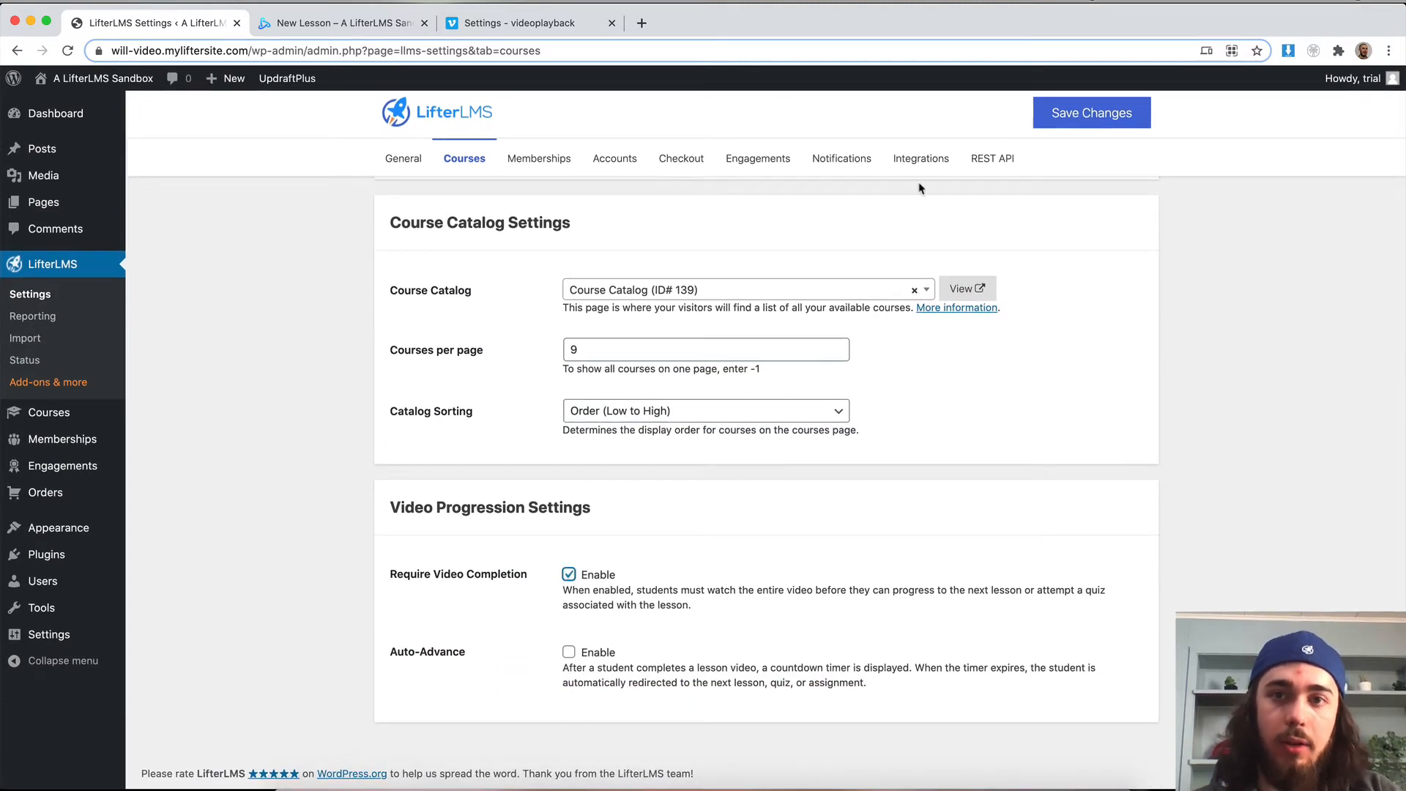
Step: Save Require Video Completion and verify Mark Complete stays disabled mid-video on the lesson
{"action": "left_click", "coordinate": [1072, 115]}
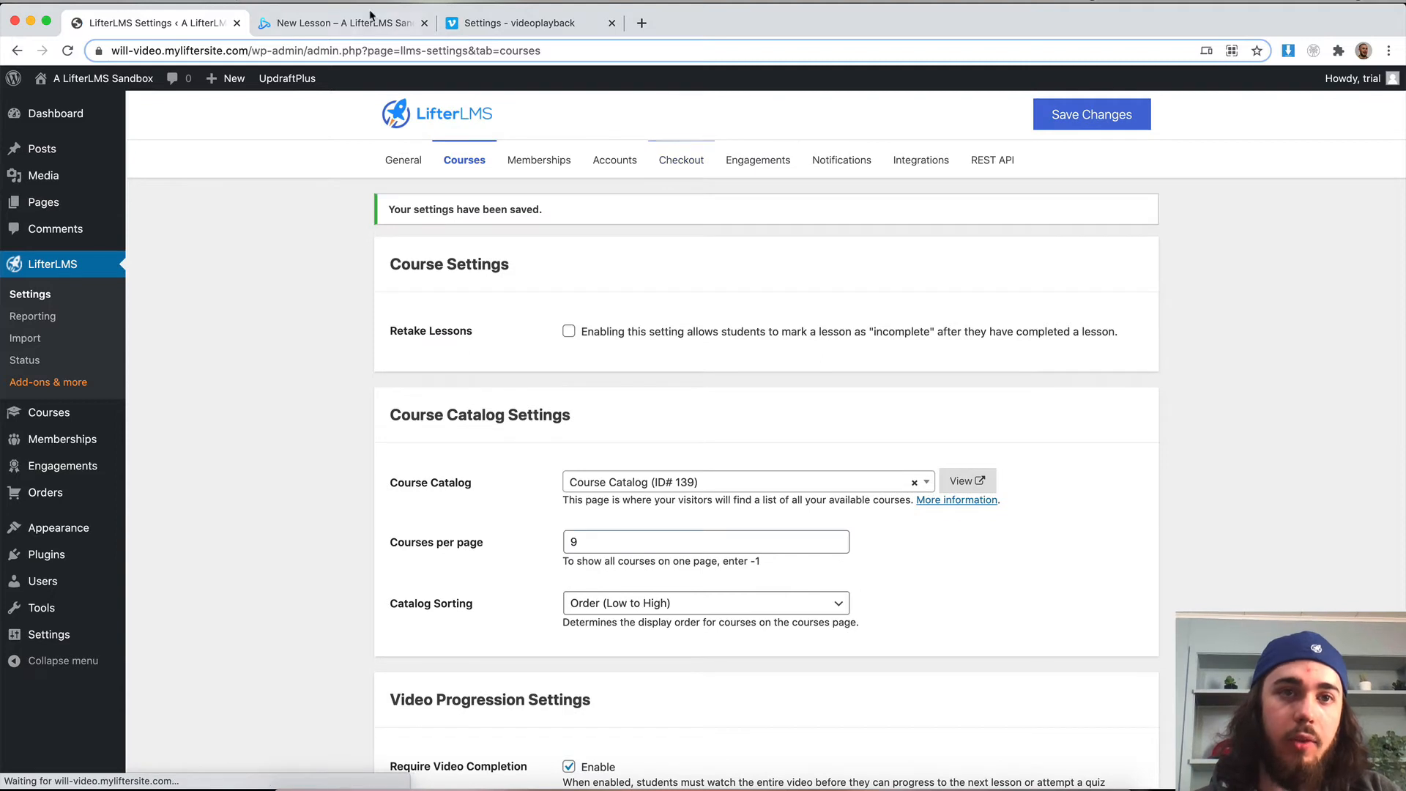
{"action": "left_click", "coordinate": [335, 24]}
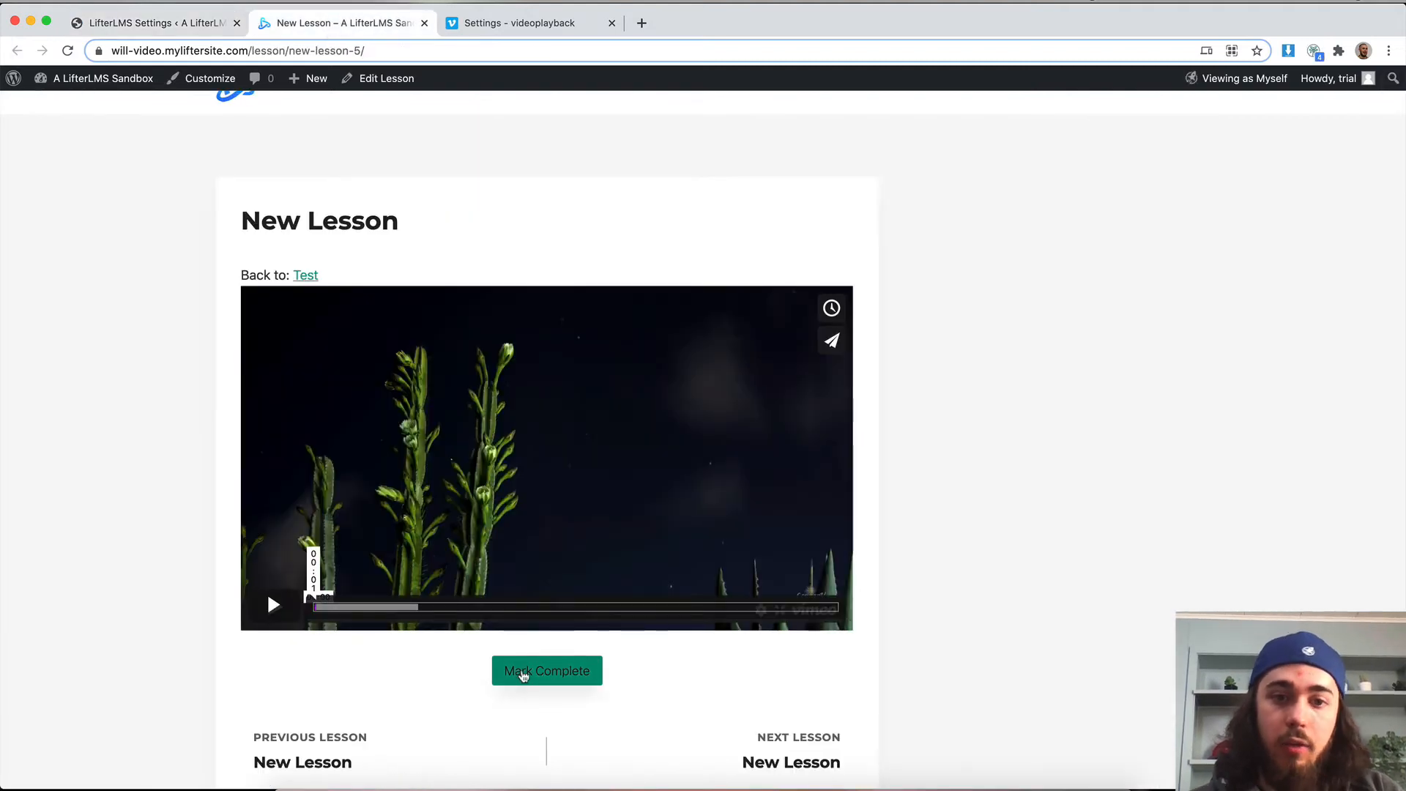
{"action": "left_click", "coordinate": [67, 51]}
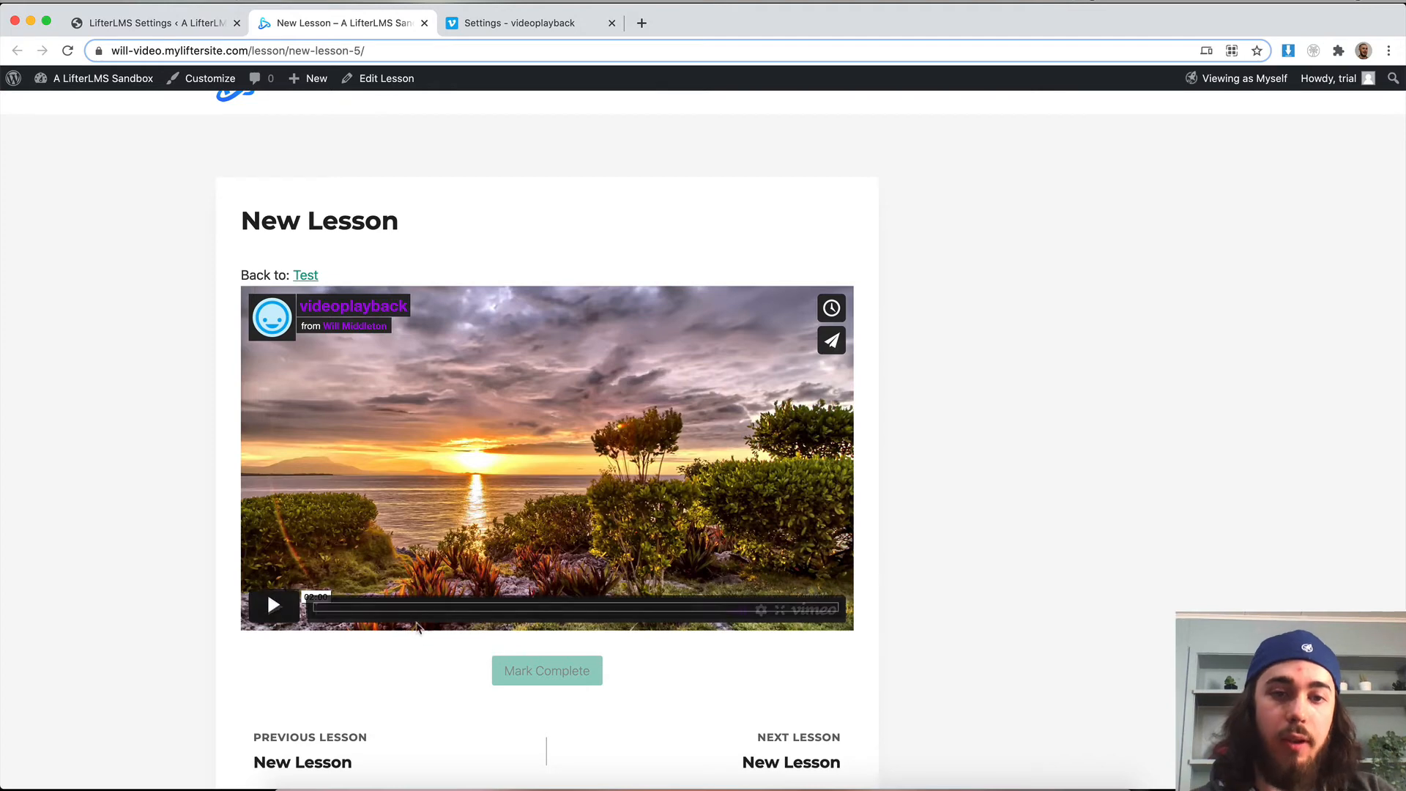
{"action": "left_click", "coordinate": [274, 605]}
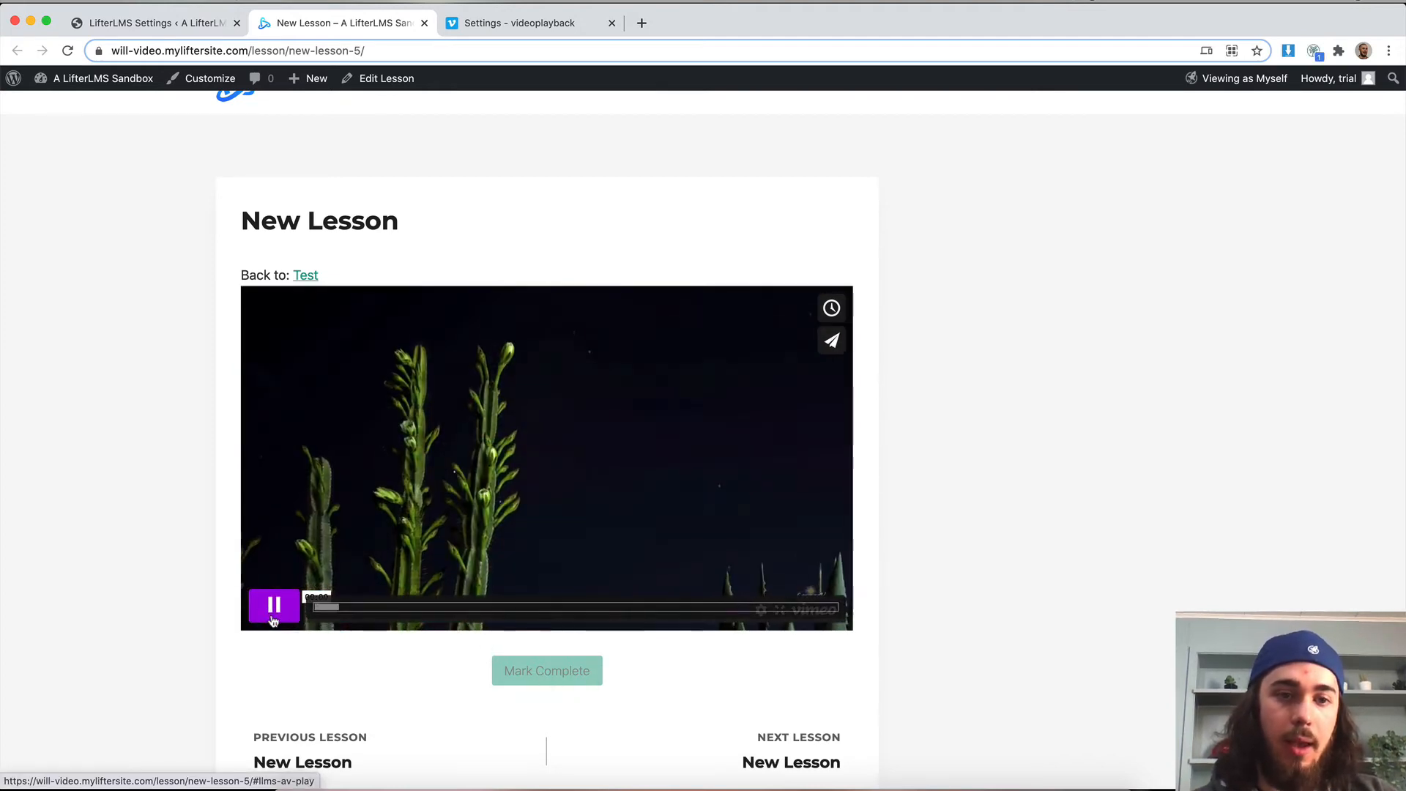
{"action": "left_click", "coordinate": [274, 605]}
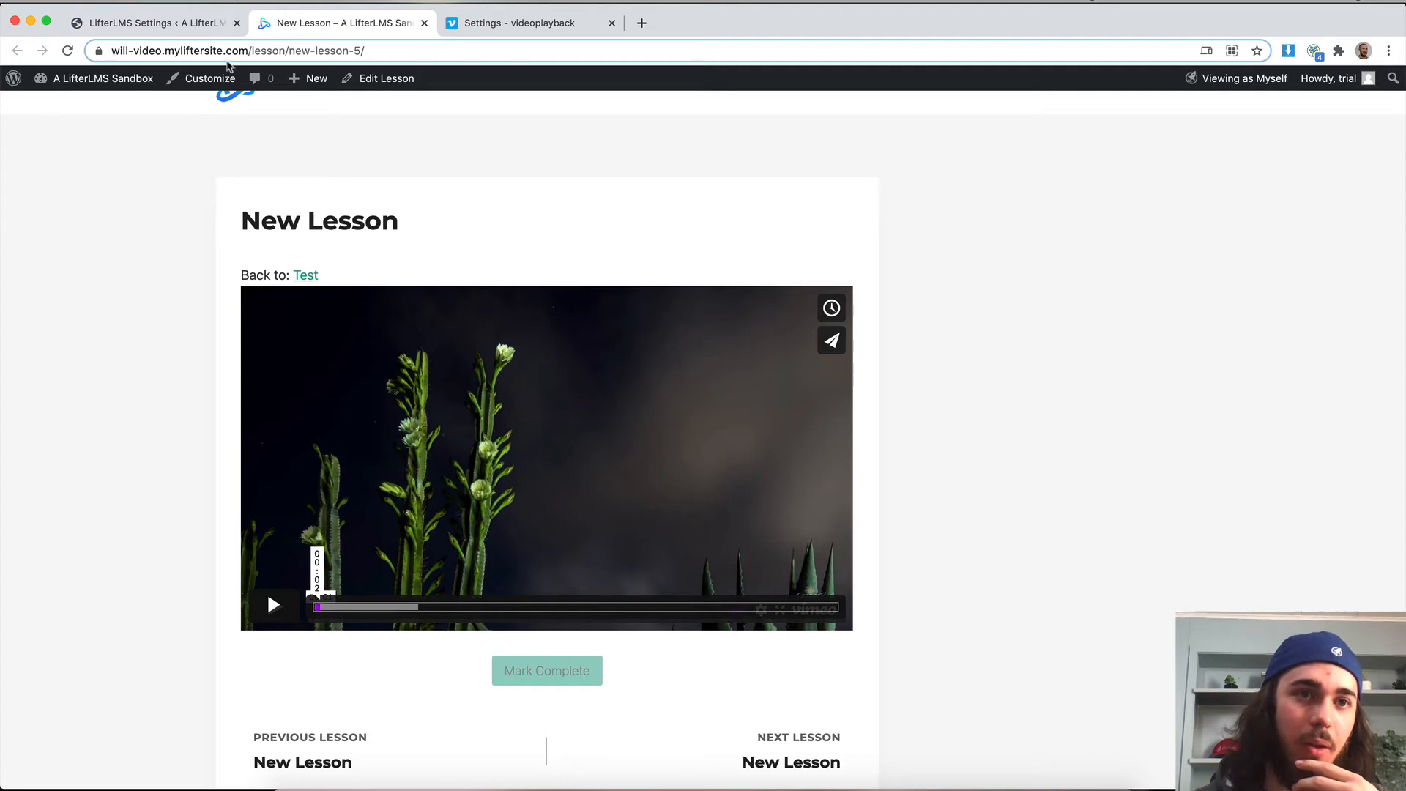
Step: Turn video completion off, enable auto-advance with a 3-second countdown, and save
{"action": "left_click", "coordinate": [184, 27]}
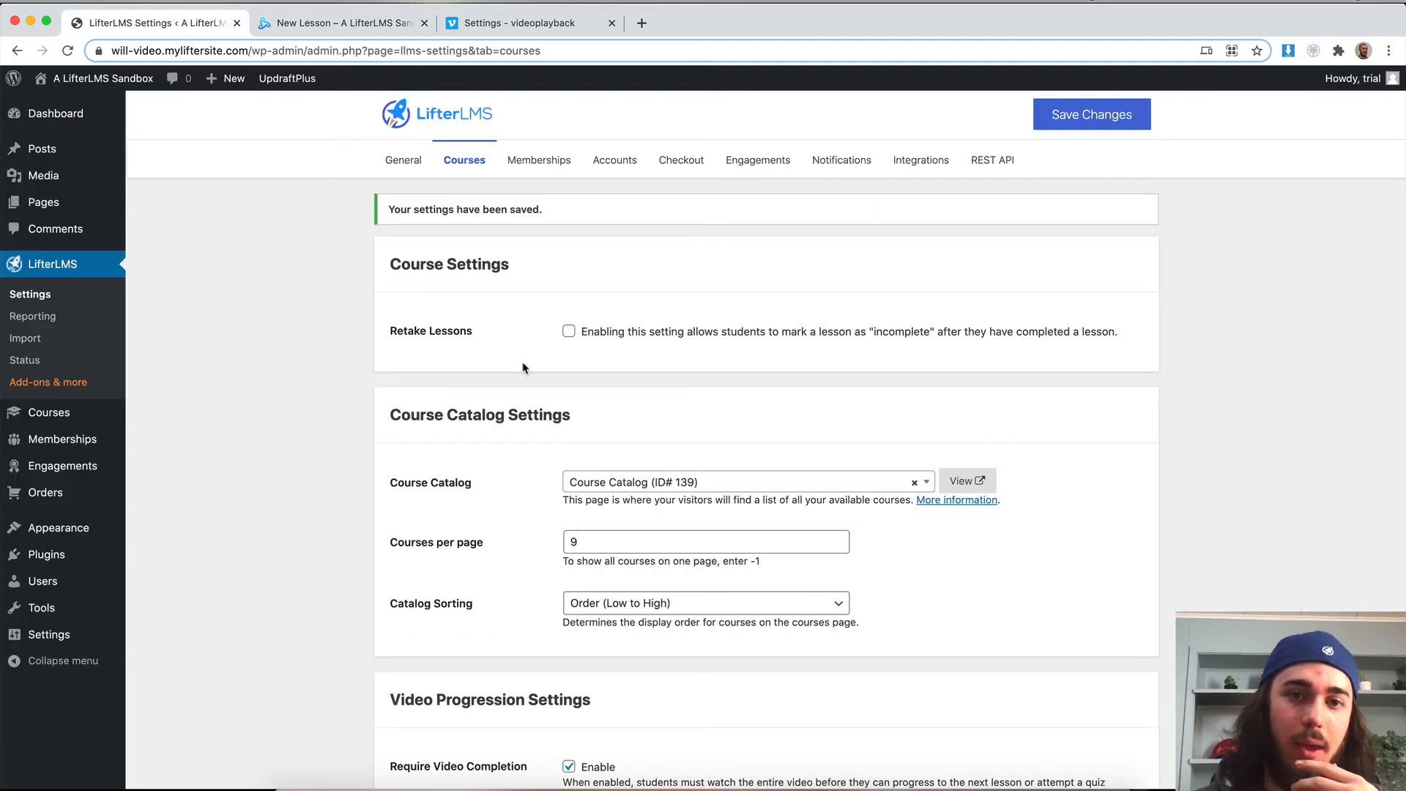
{"action": "scroll", "coordinate": [559, 408], "scroll_direction": "down", "scroll_amount": 3}
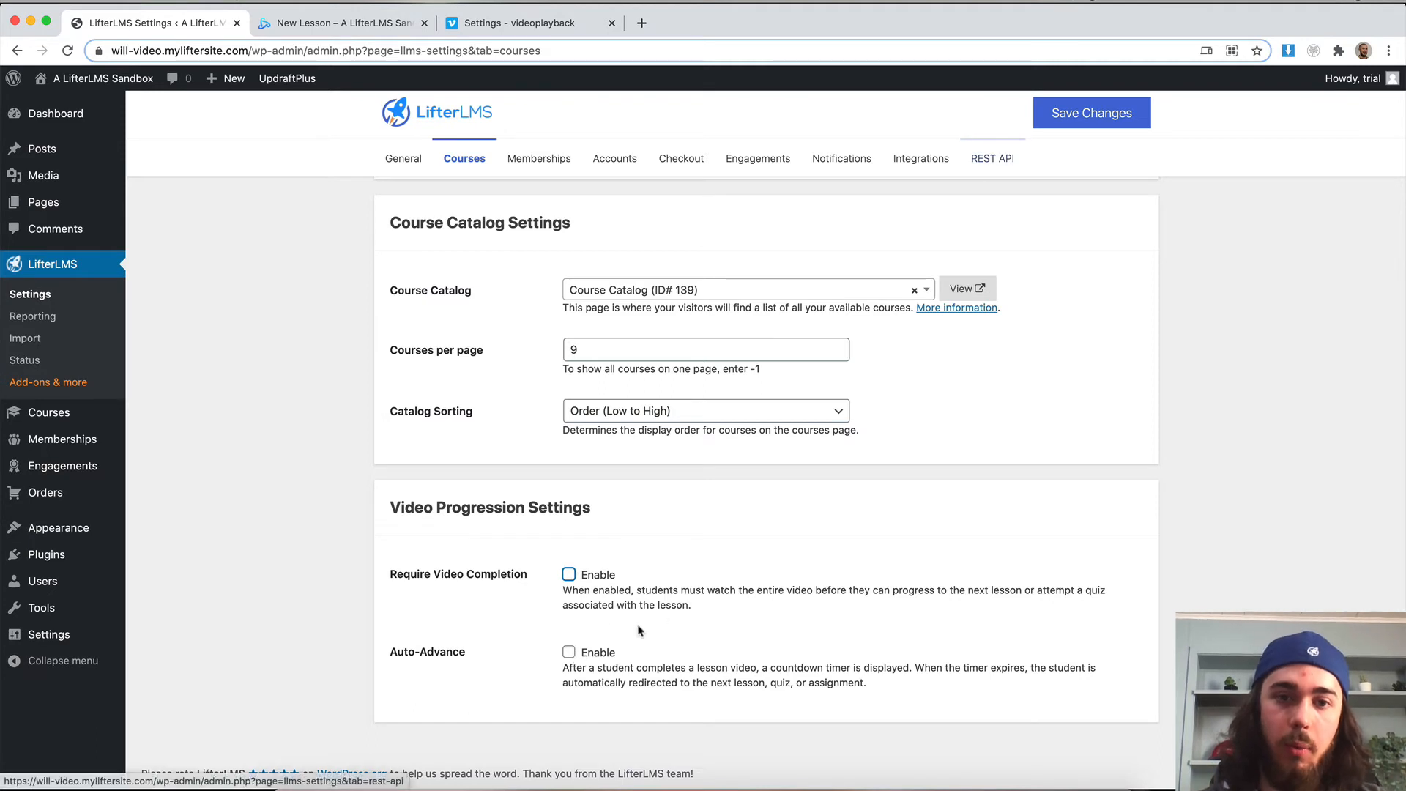
{"action": "left_click", "coordinate": [582, 653]}
{"action": "scroll", "coordinate": [872, 443], "scroll_direction": "down", "scroll_amount": 3}
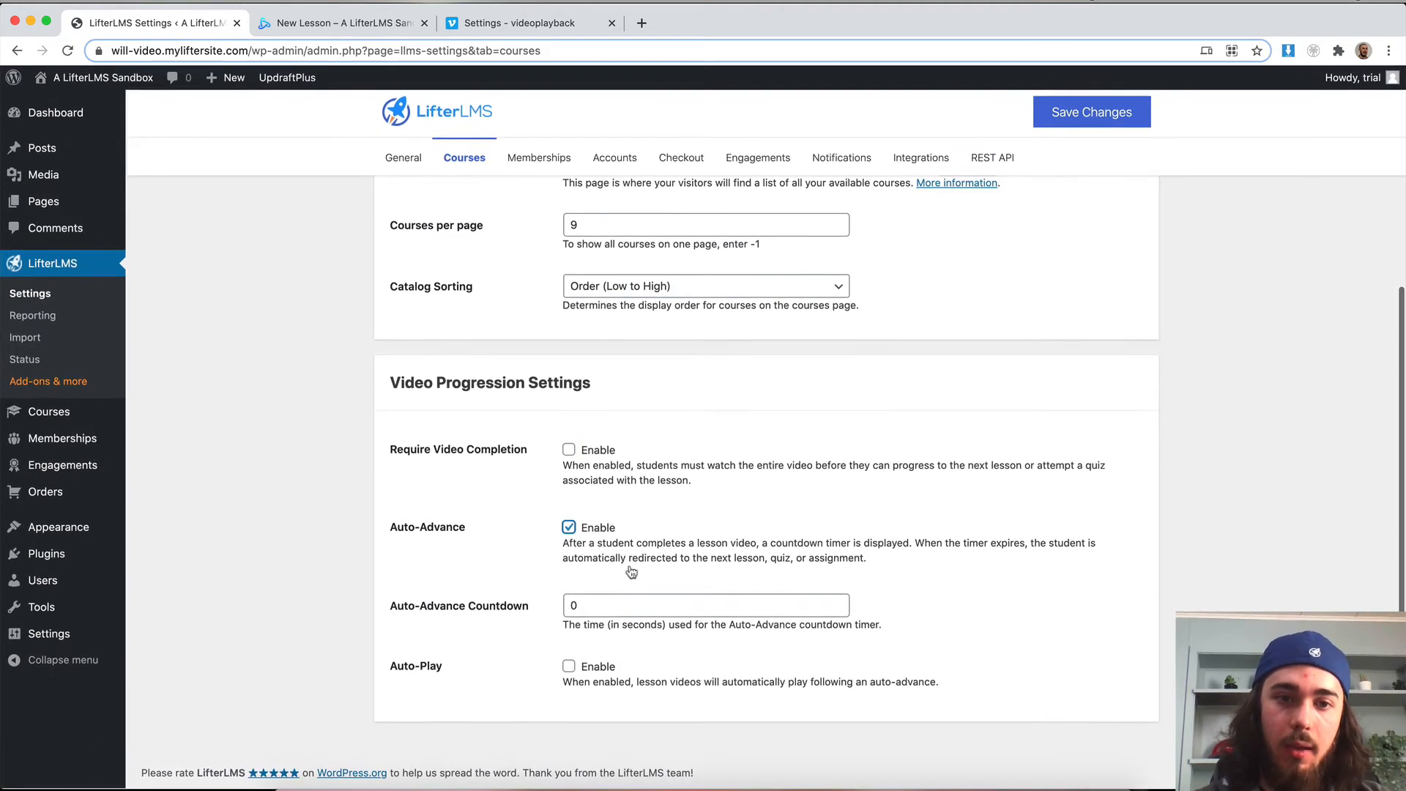
{"action": "double_click", "coordinate": [589, 612]}
{"action": "type", "text": "3"}
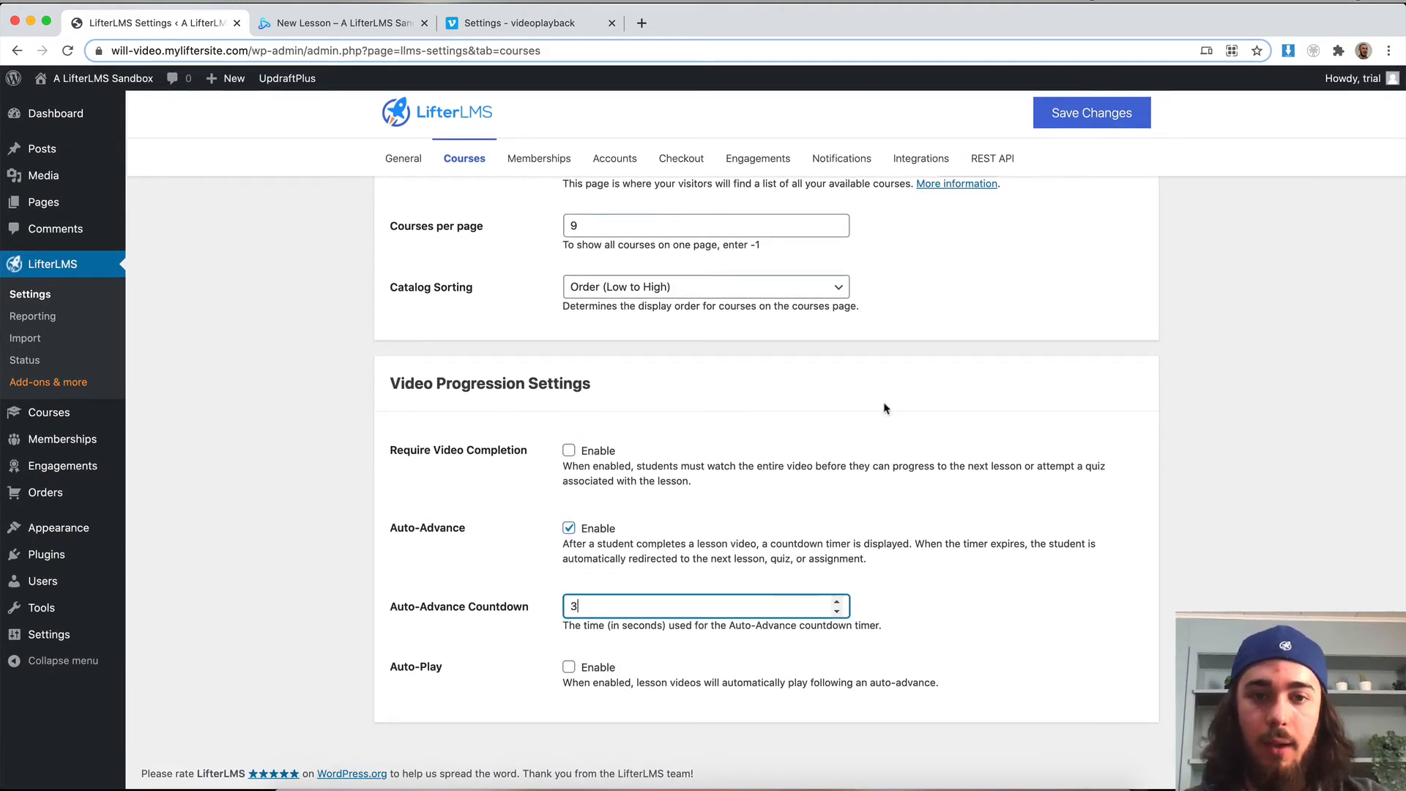
{"action": "left_click", "coordinate": [1087, 116]}
Step: Reload the lesson, play the video and confirm Mark Complete is active
{"action": "left_click", "coordinate": [323, 29]}
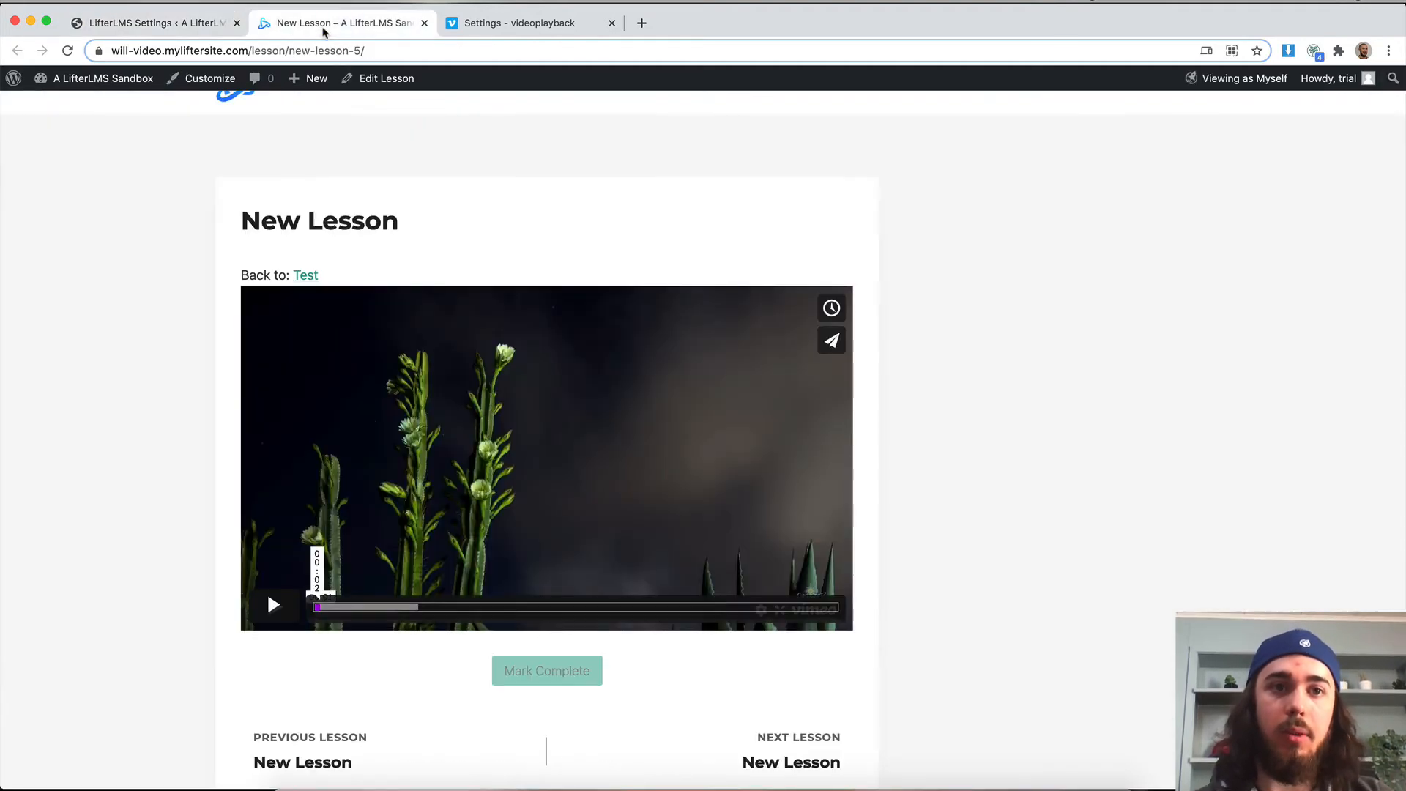
{"action": "key", "text": "super+r"}
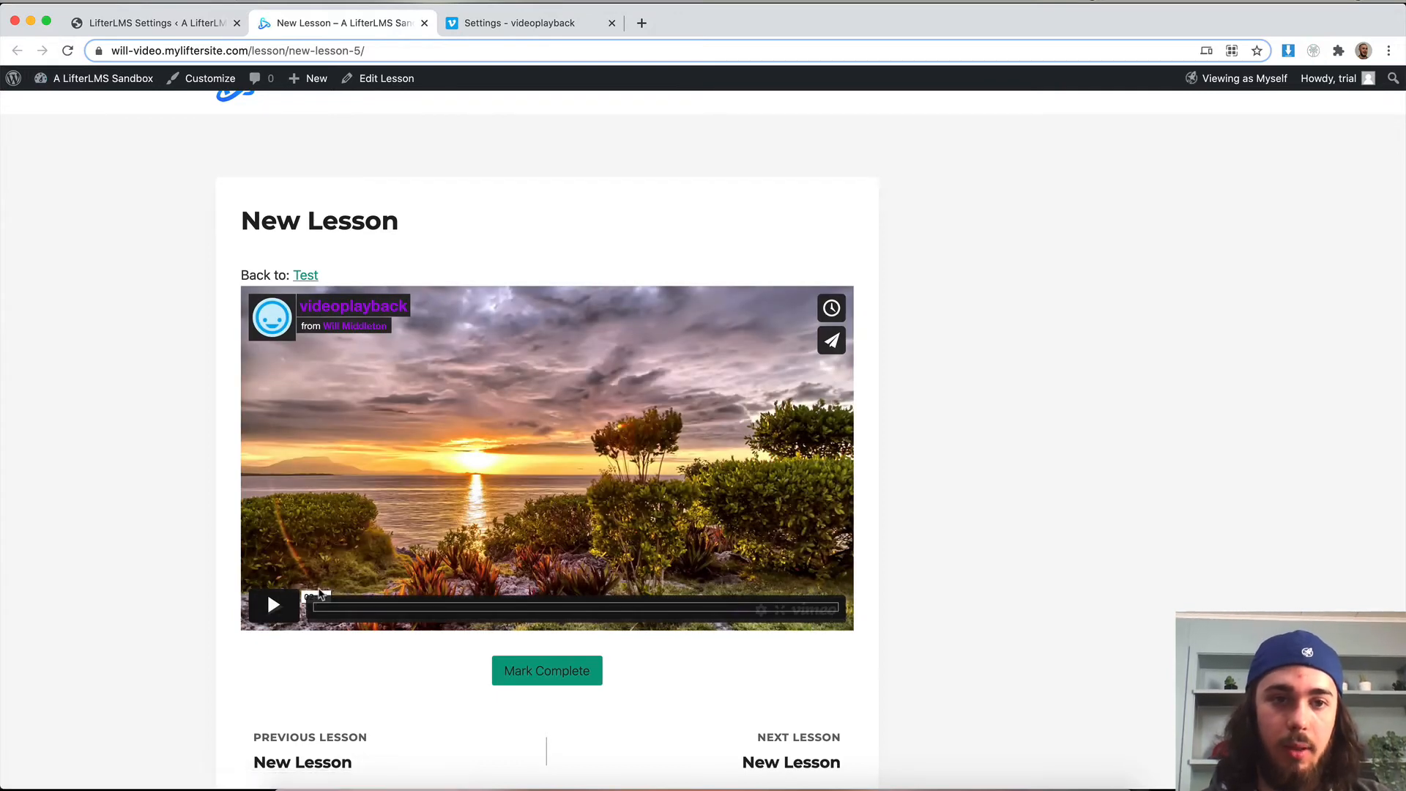
{"action": "left_click", "coordinate": [273, 605]}
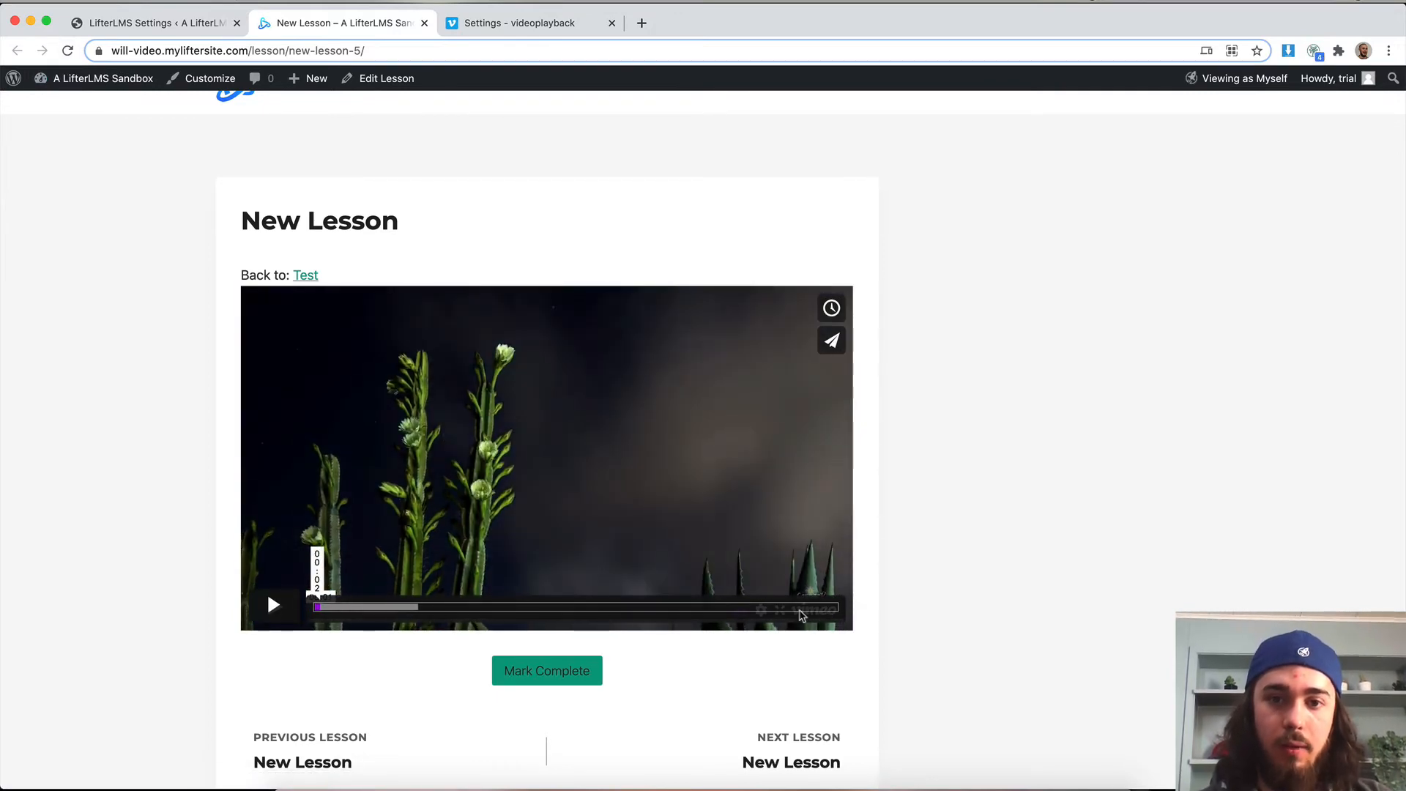
{"action": "left_click", "coordinate": [193, 49]}
{"action": "left_click", "coordinate": [179, 22]}
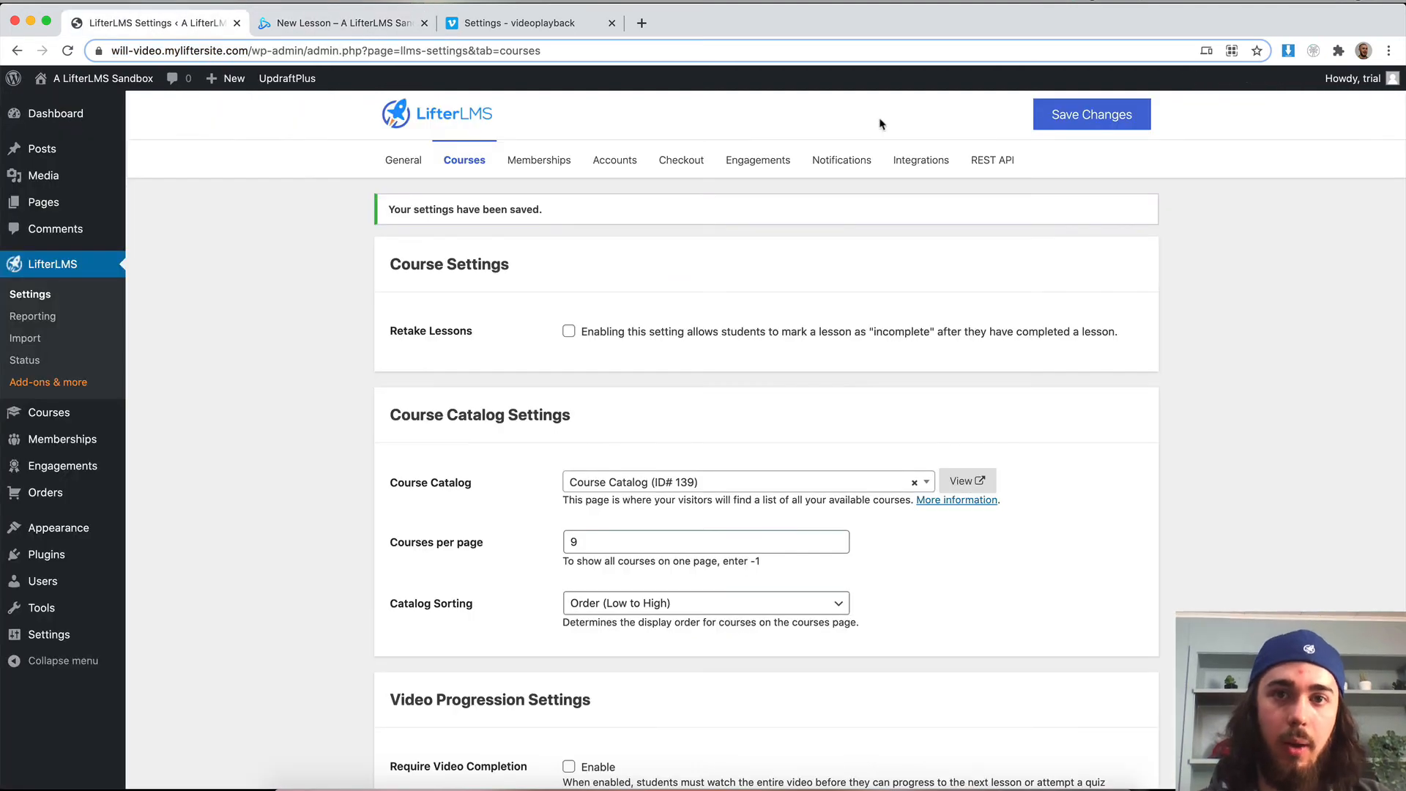
Step: Stop hiding the Vimeo player controls and save the integration settings
{"action": "left_click", "coordinate": [918, 159]}
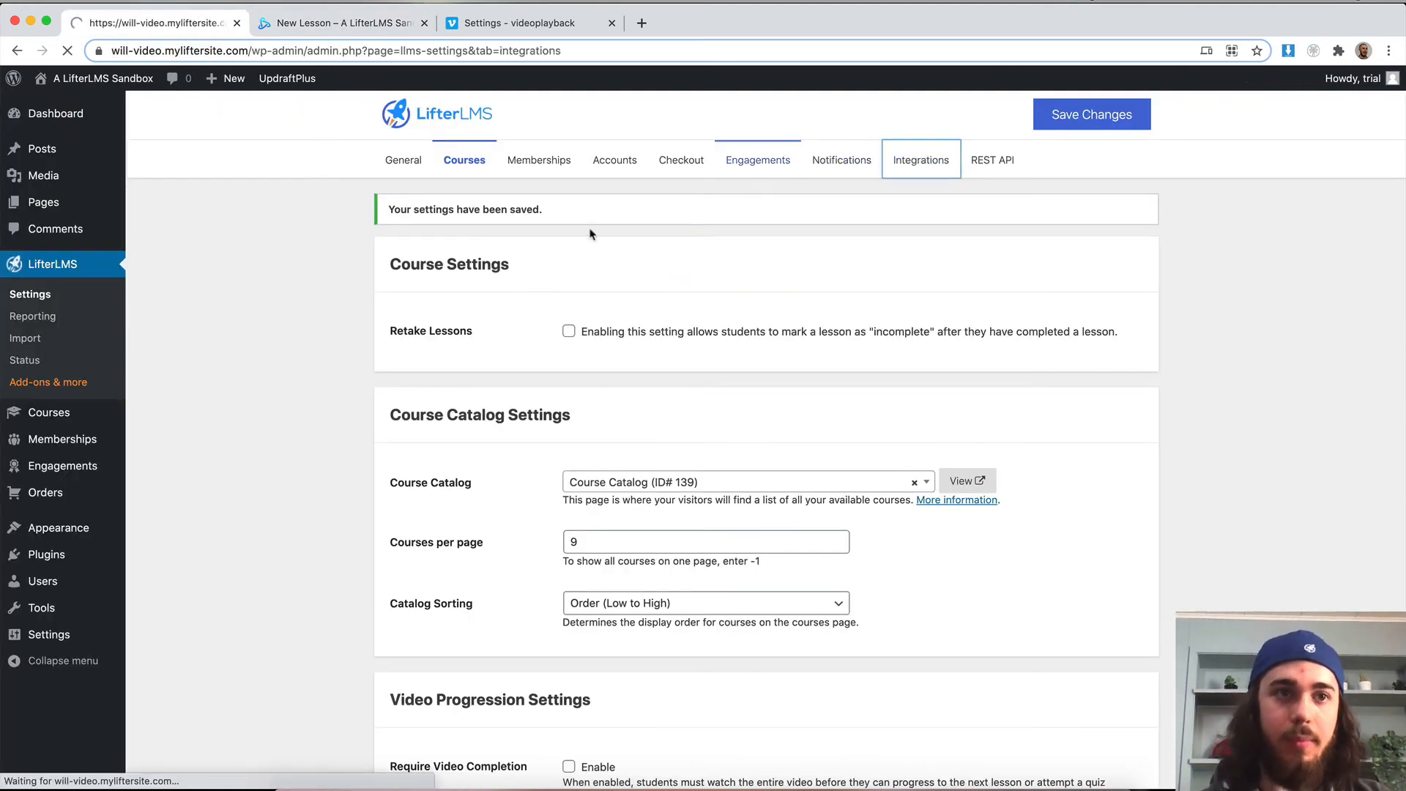
{"action": "left_click", "coordinate": [417, 428]}
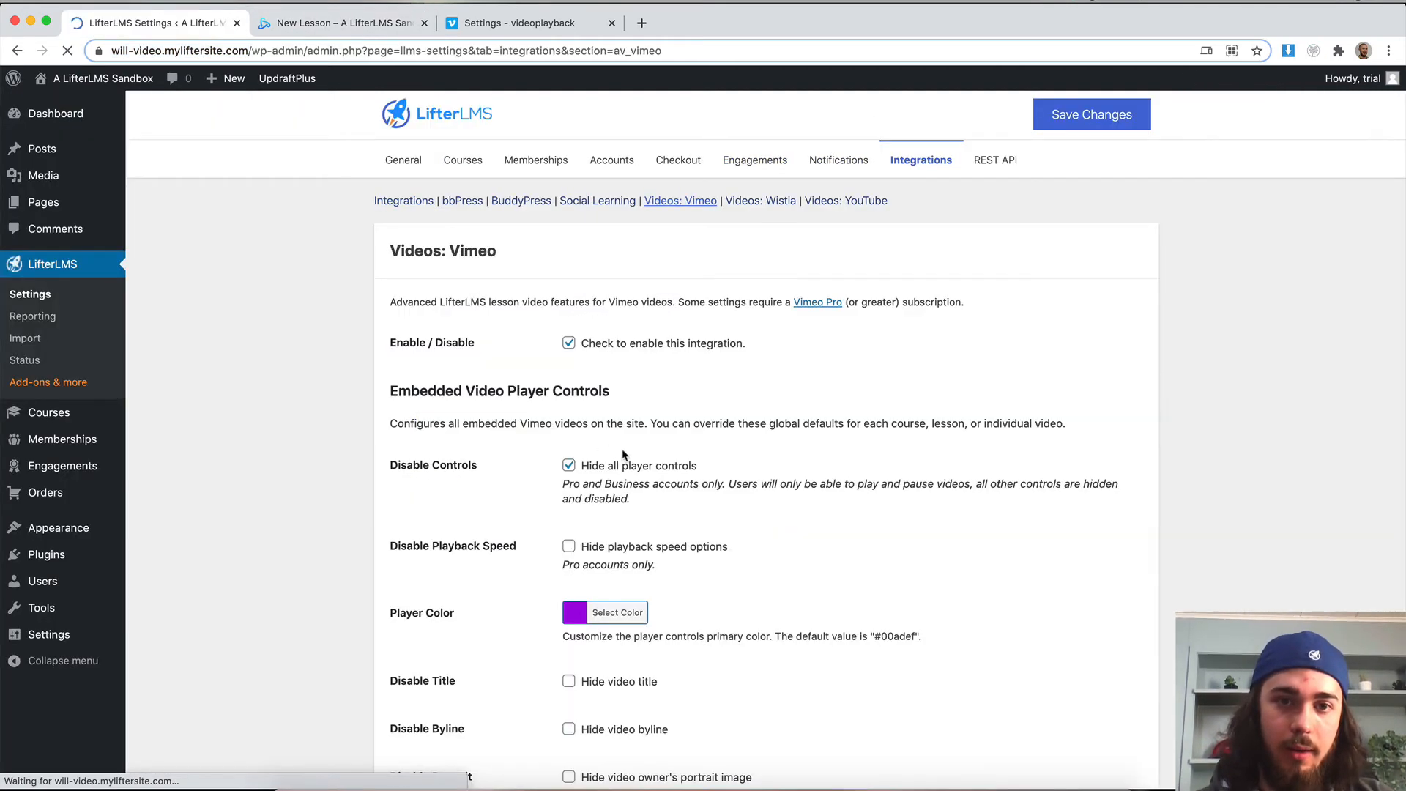
{"action": "left_click", "coordinate": [1090, 115]}
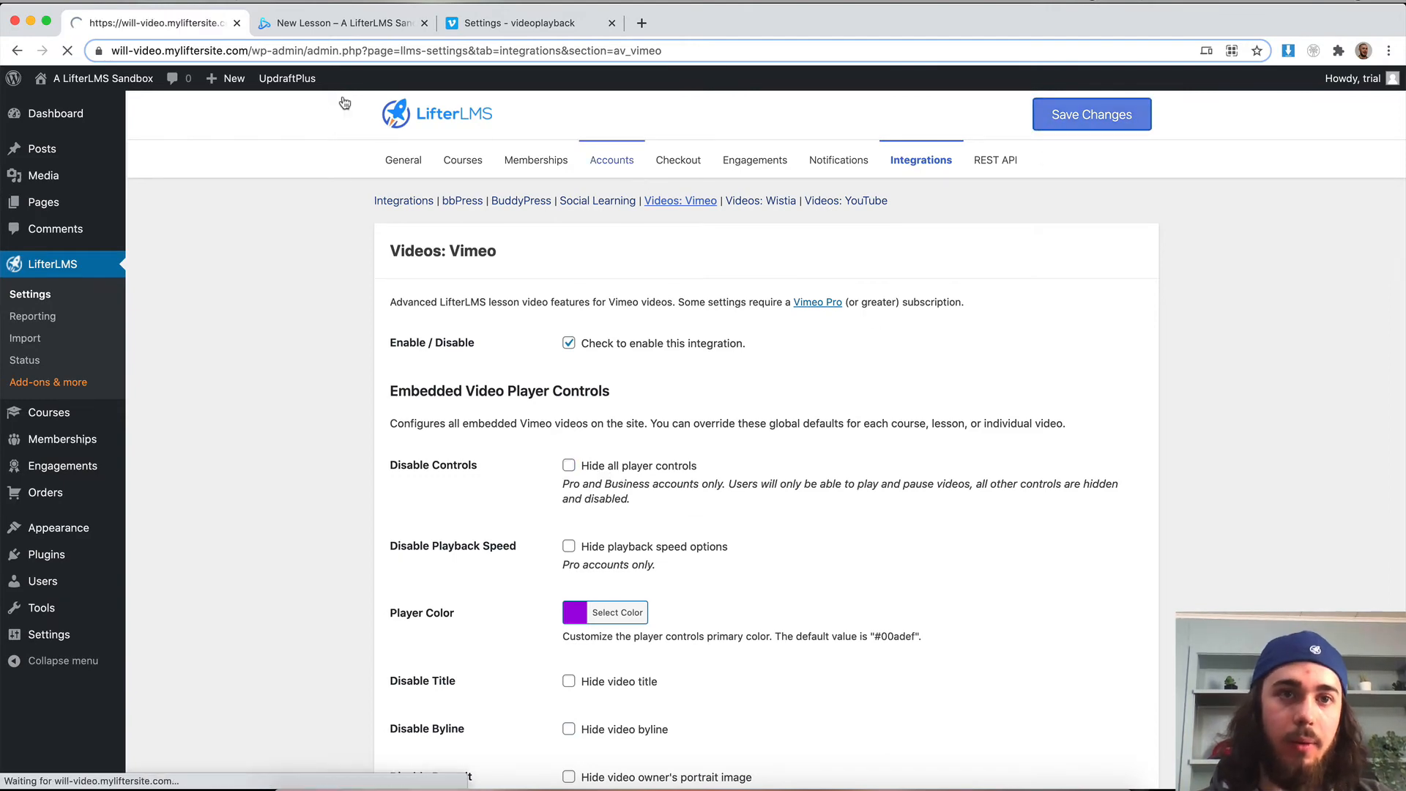
{"action": "left_click", "coordinate": [308, 27]}
Step: Reload the lesson and skip the video to its end to trigger auto-advance
{"action": "key", "text": "Return"}
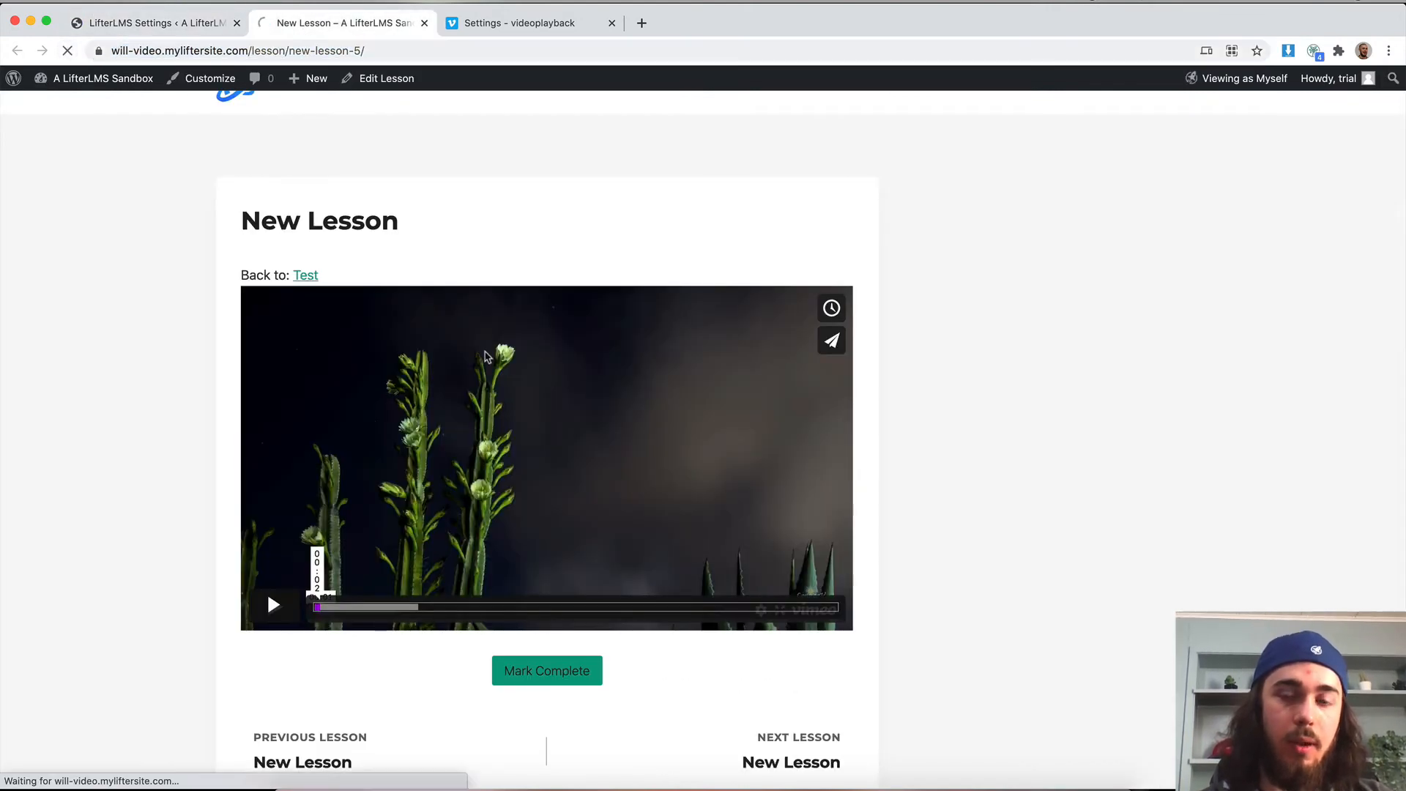
{"action": "left_click", "coordinate": [712, 616]}
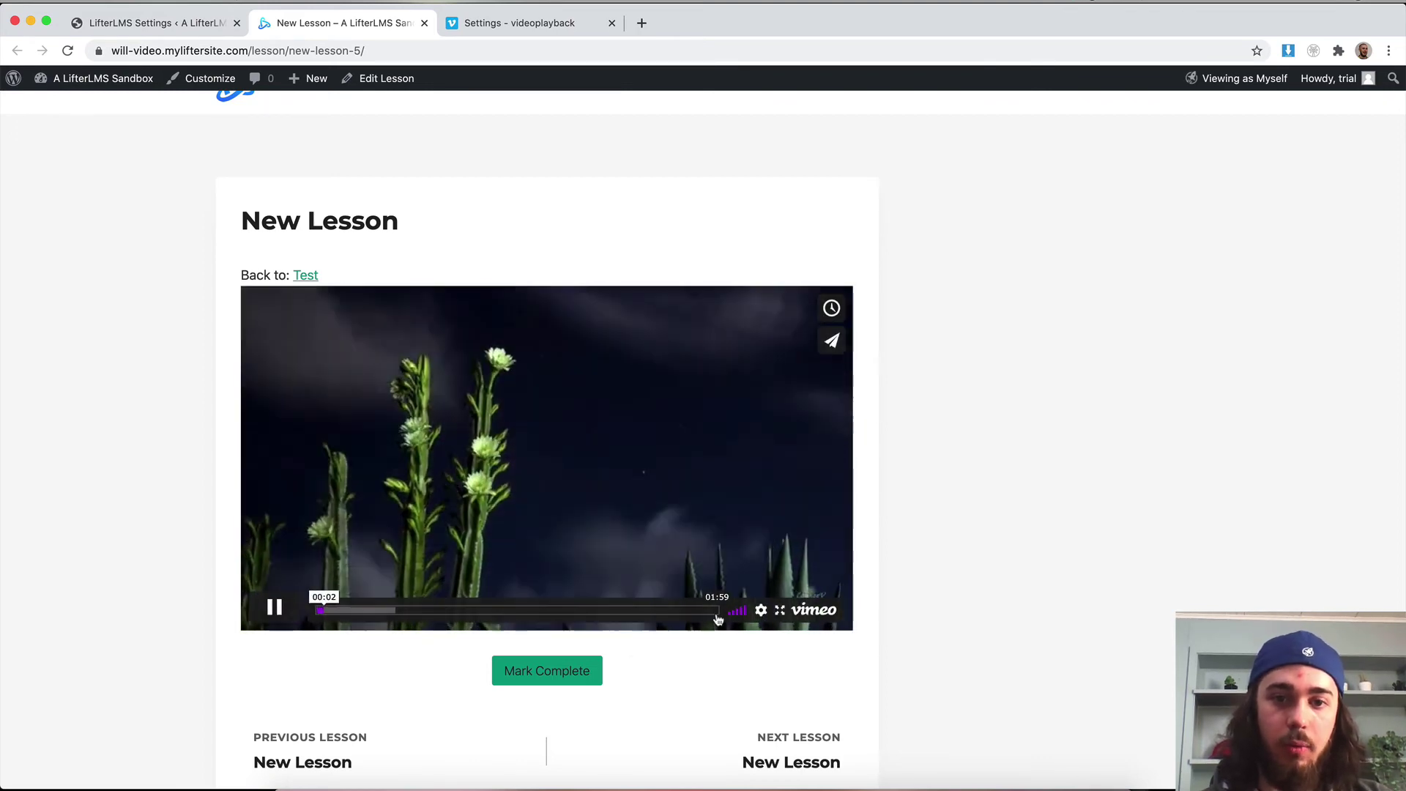
{"action": "left_click", "coordinate": [715, 613]}
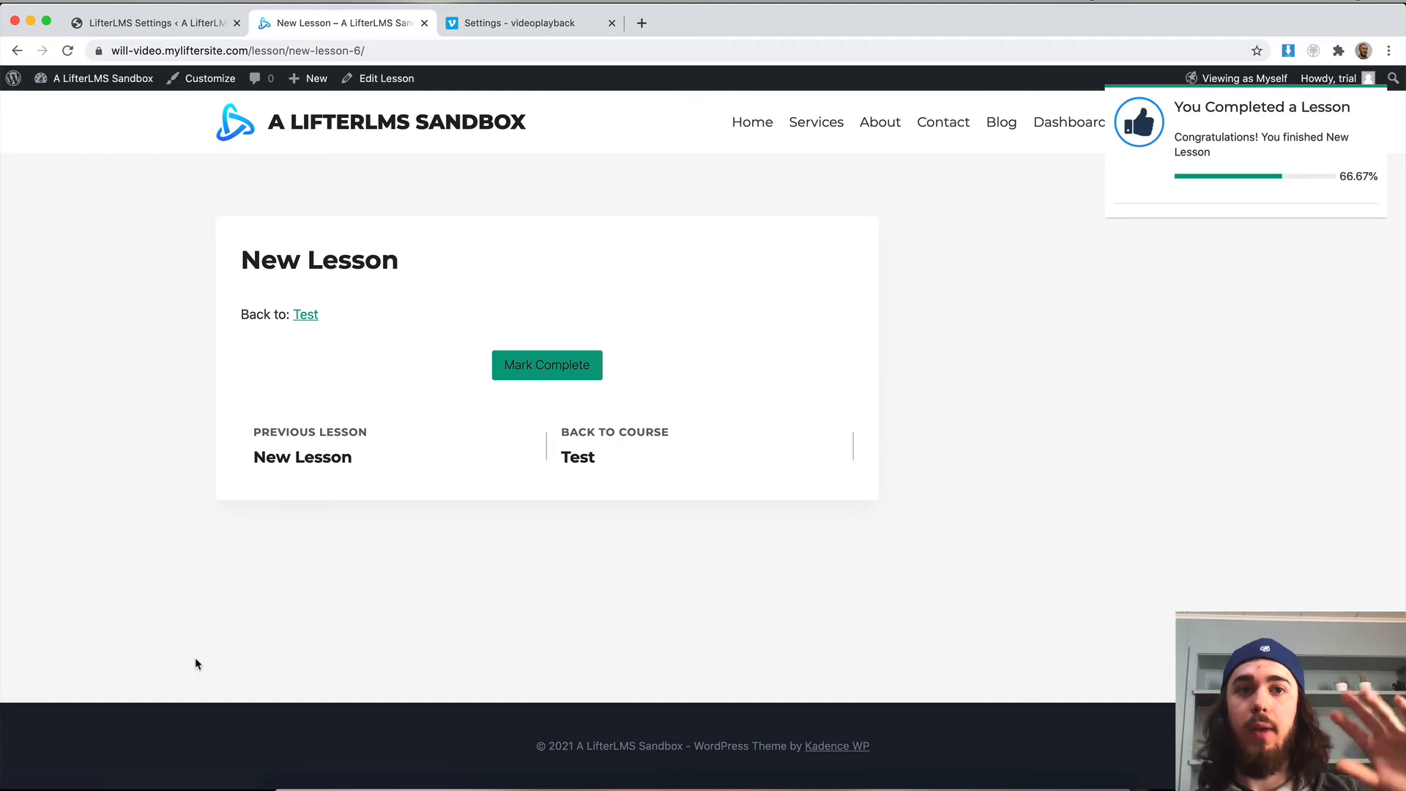
Step: Confirm the auto-advance countdown is still 3 seconds in course settings, then return to the lesson
{"action": "left_click", "coordinate": [154, 19]}
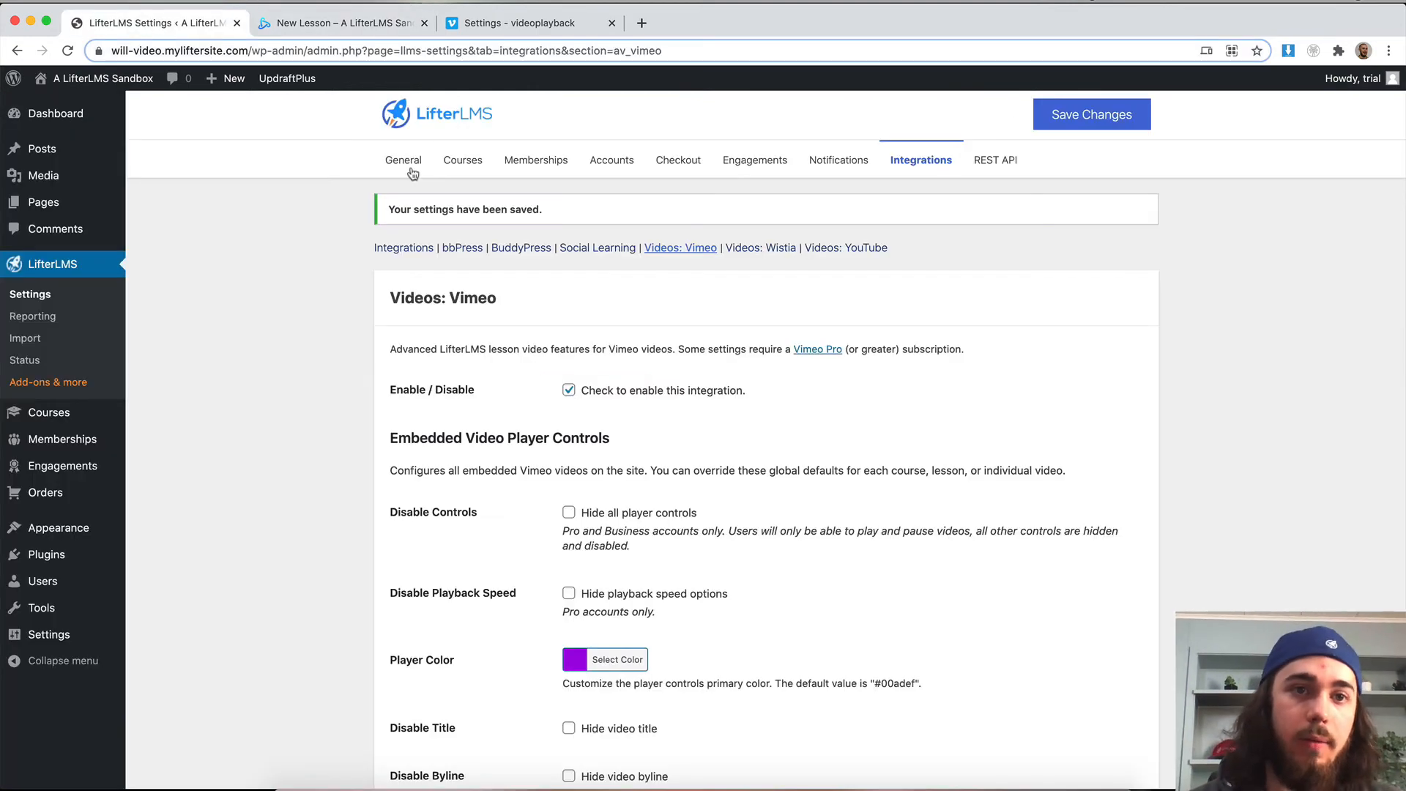
{"action": "left_click", "coordinate": [463, 160]}
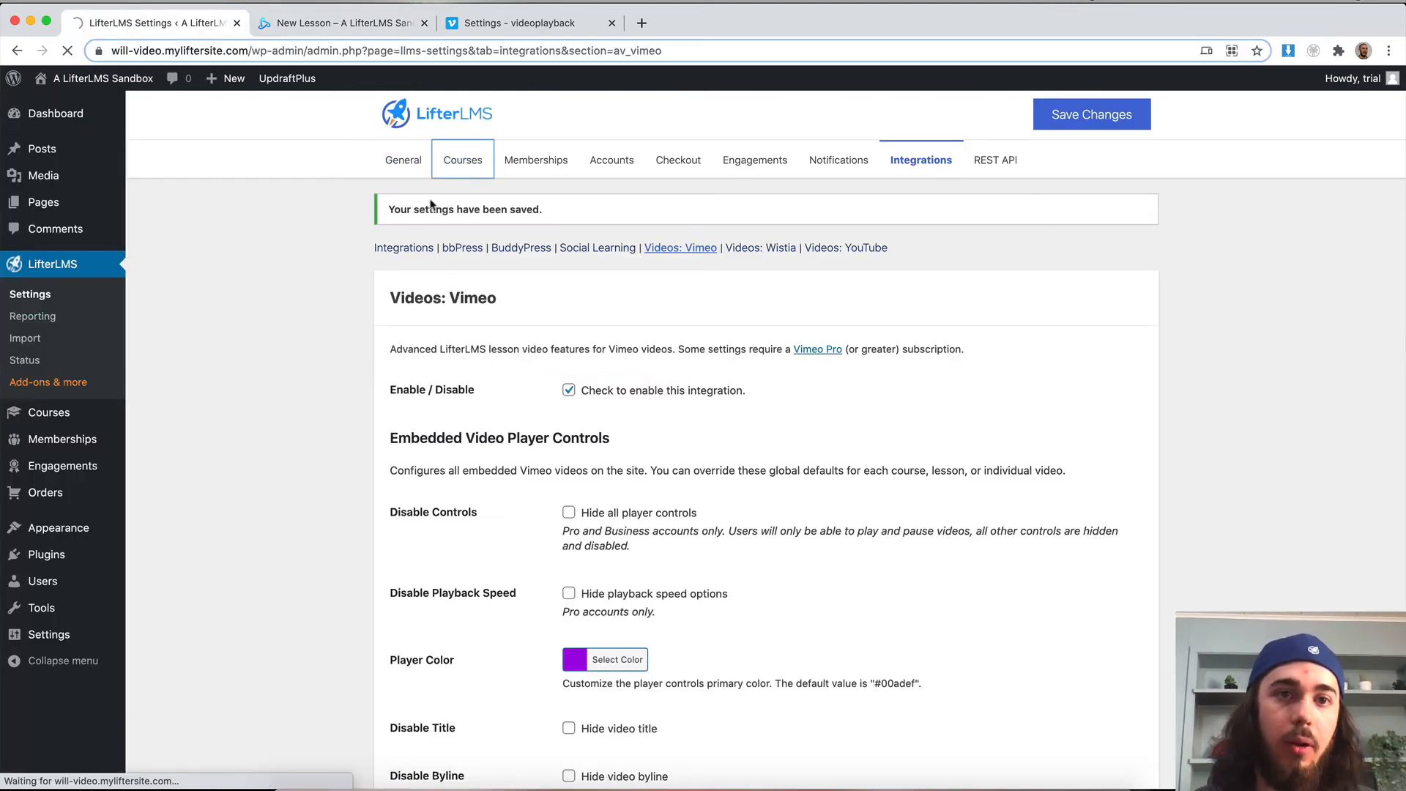
{"action": "scroll", "coordinate": [489, 401], "scroll_direction": "down", "scroll_amount": 5}
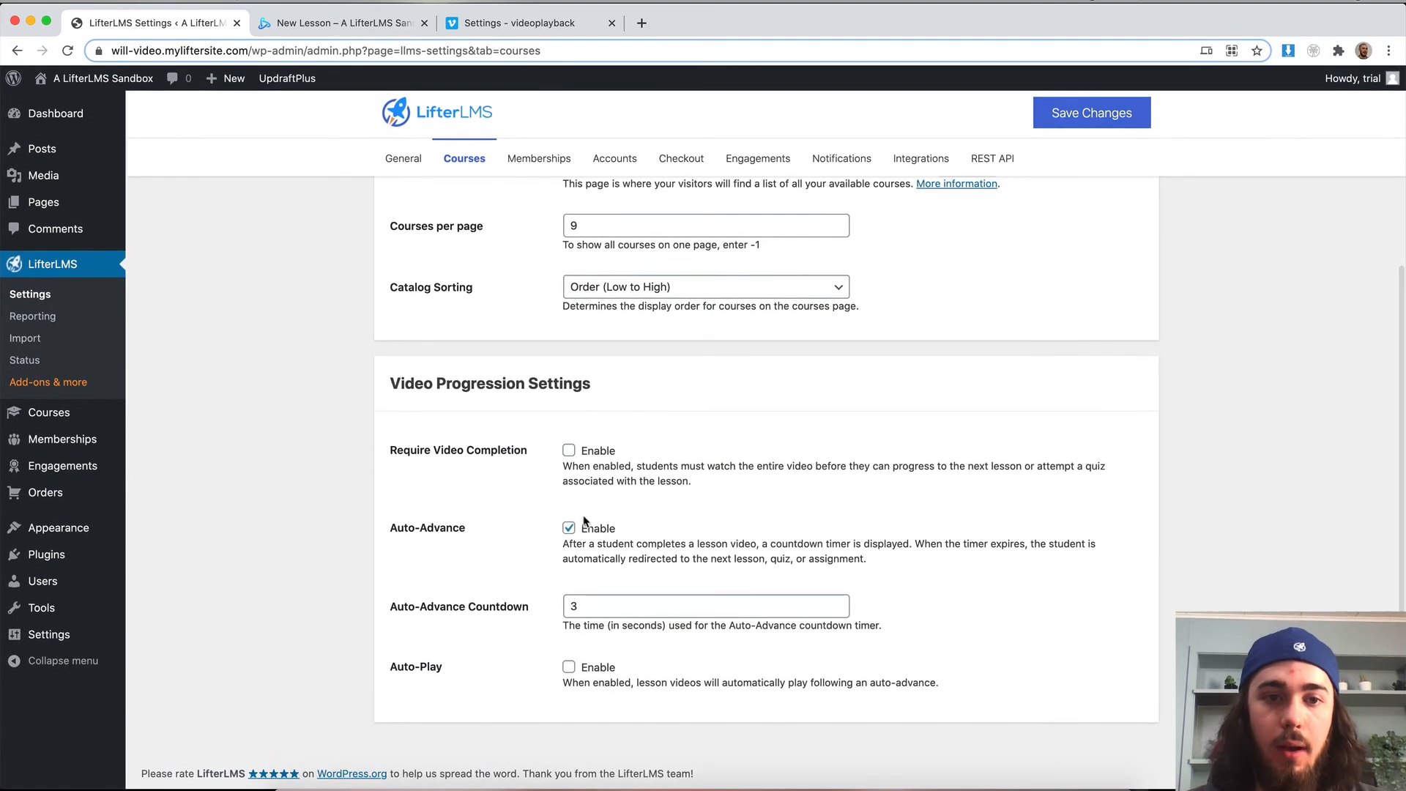
{"action": "left_click", "coordinate": [573, 607]}
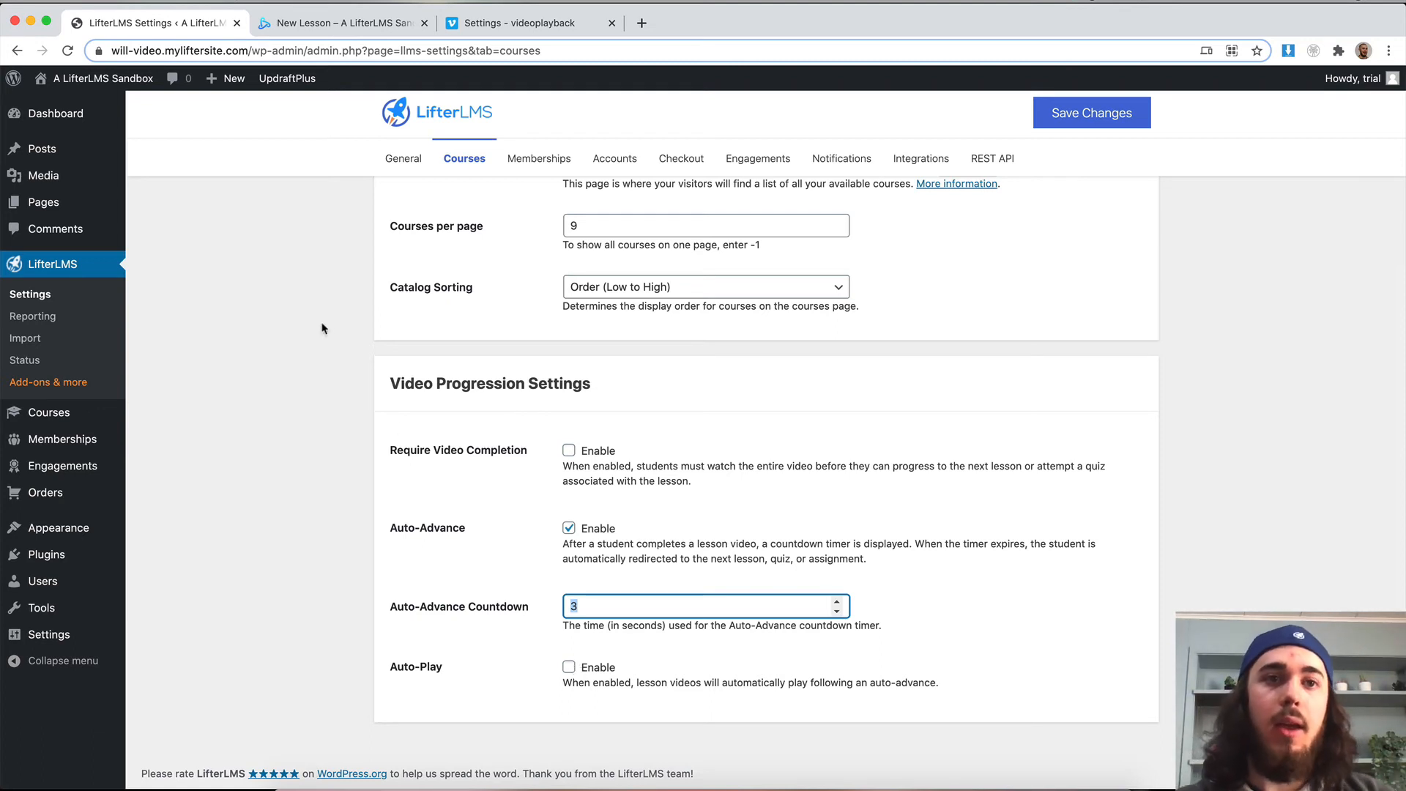
{"action": "left_click", "coordinate": [313, 33]}
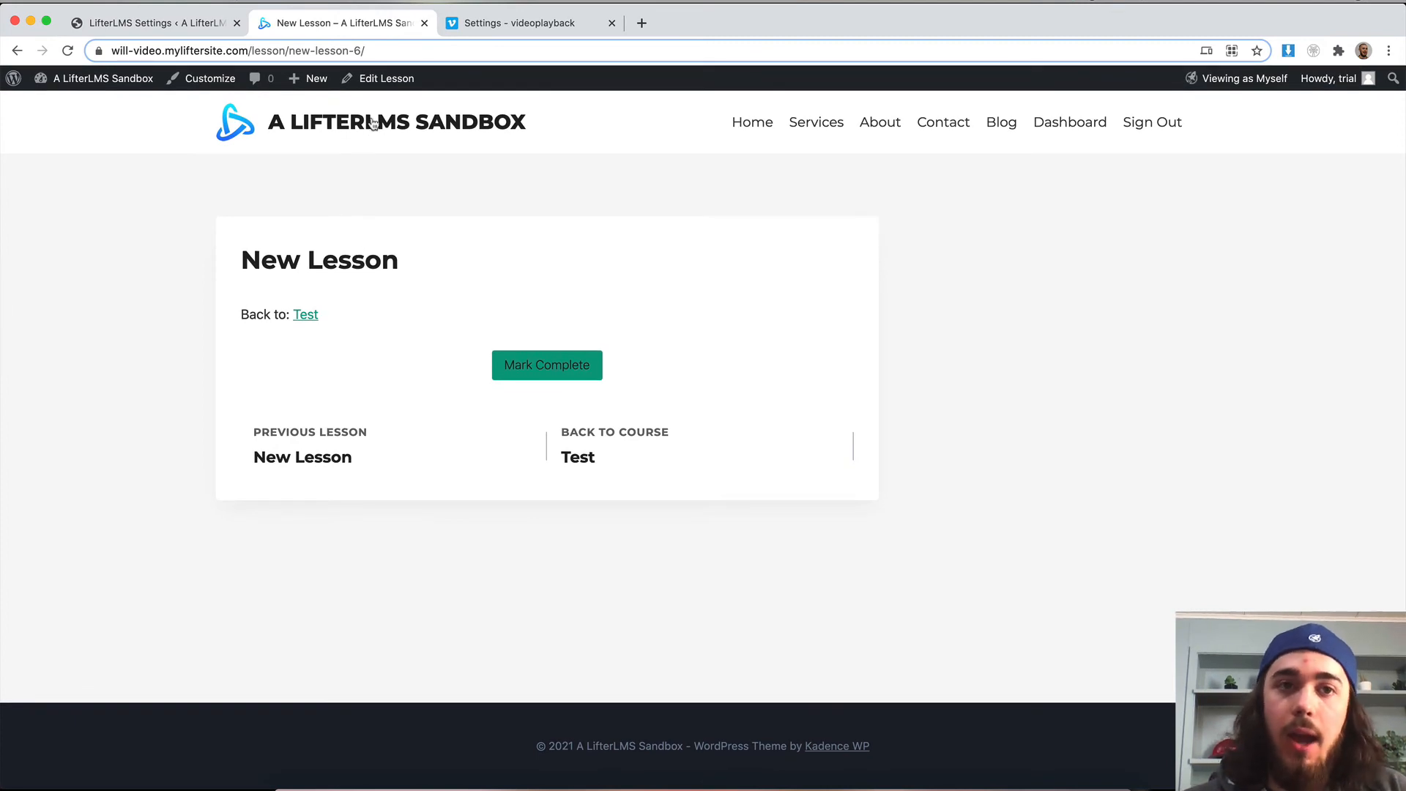
Step: Edit the next lesson and launch the Course Builder for the Test course
{"action": "left_click", "coordinate": [377, 86]}
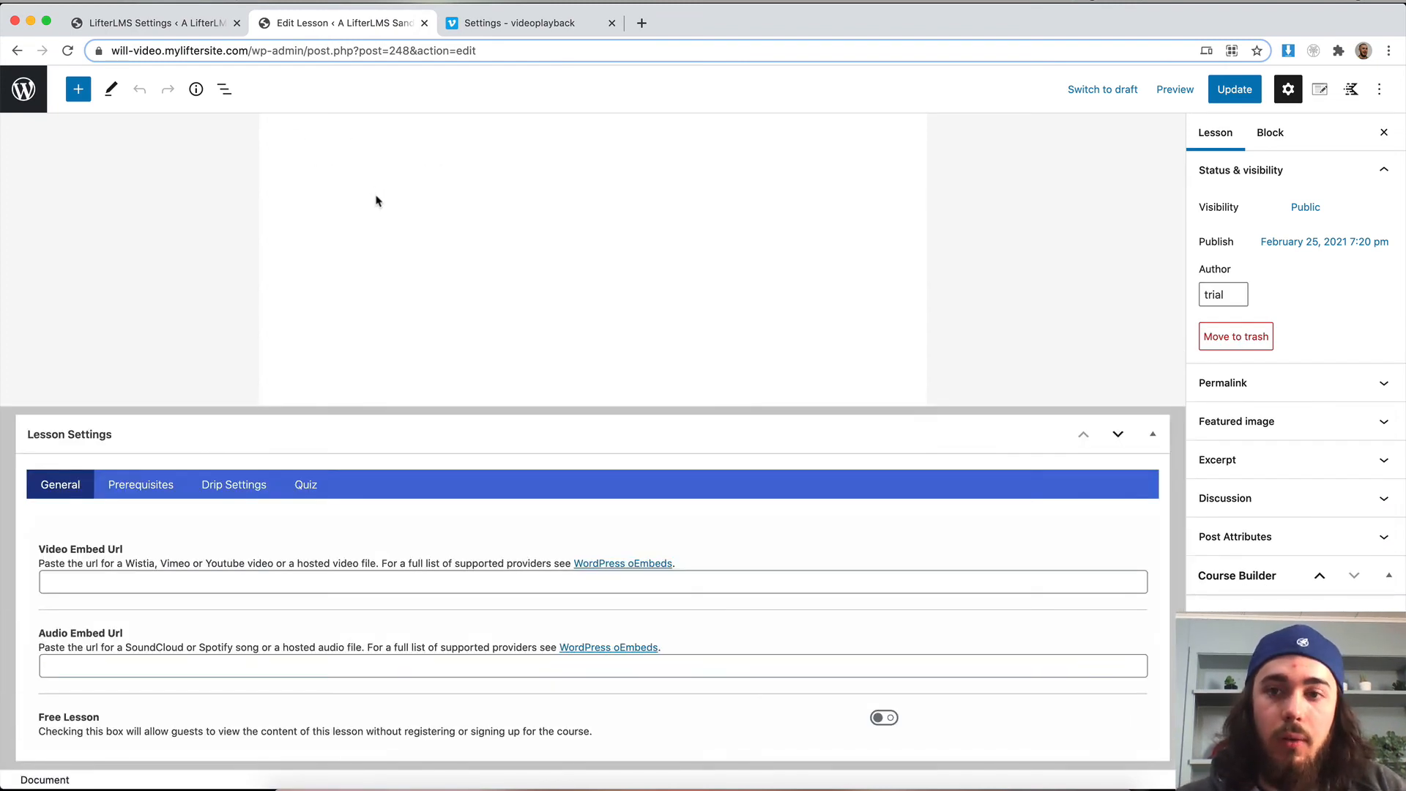
{"action": "scroll", "coordinate": [376, 200], "scroll_direction": "up", "scroll_amount": 1}
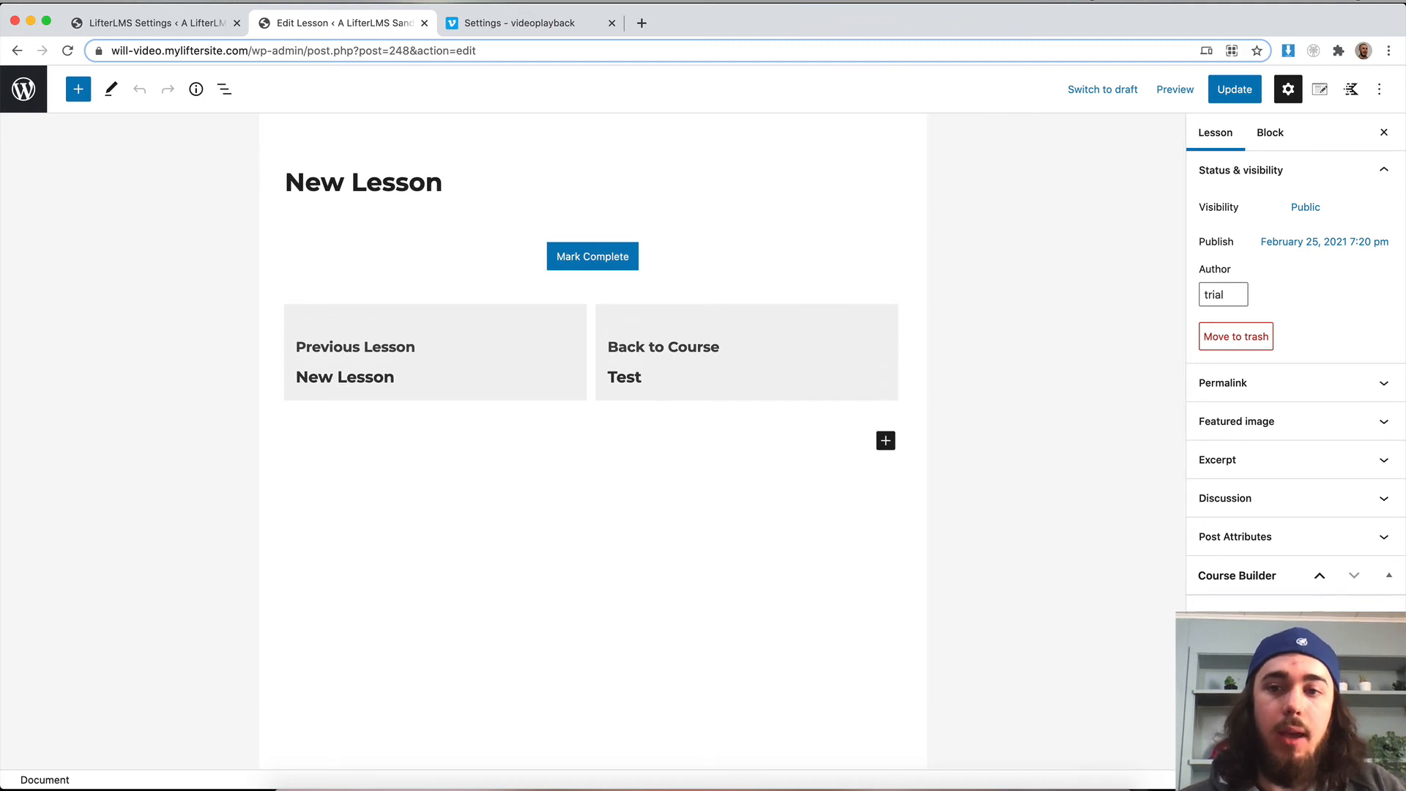
{"action": "left_click", "coordinate": [1252, 643]}
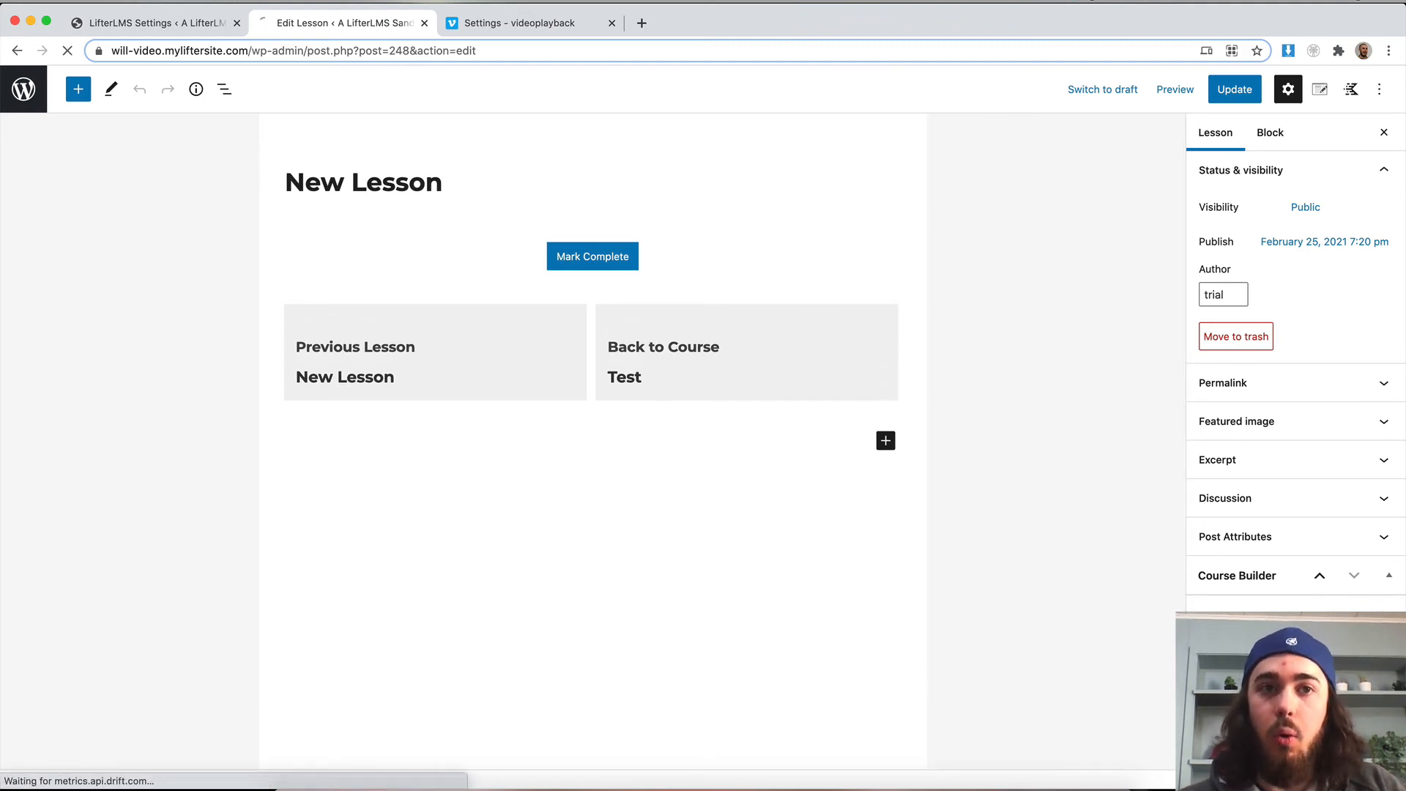
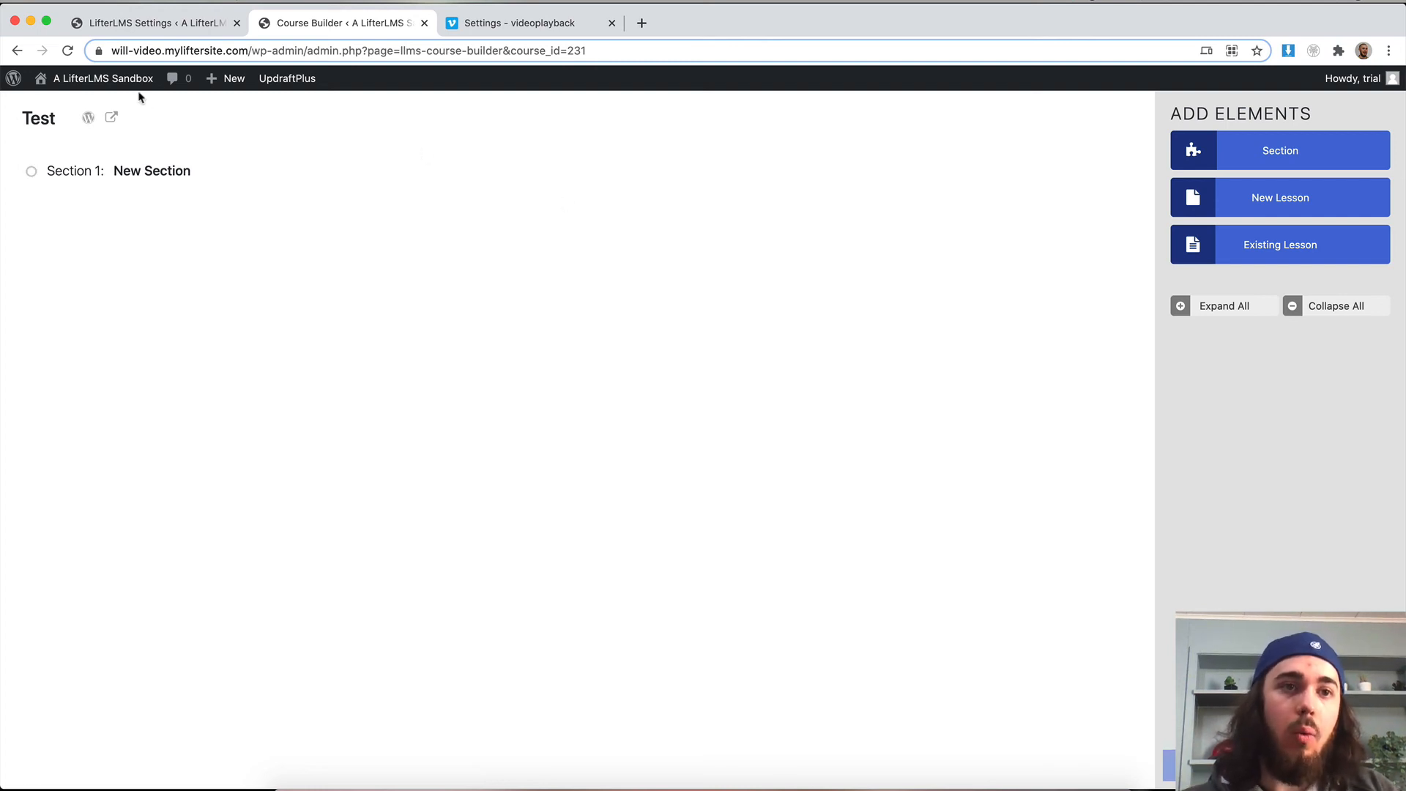
Step: Check the global video progression settings, then open the Test course from the Courses list for editing
{"action": "mouse_move", "coordinate": [102, 79]}
{"action": "left_click", "coordinate": [114, 84]}
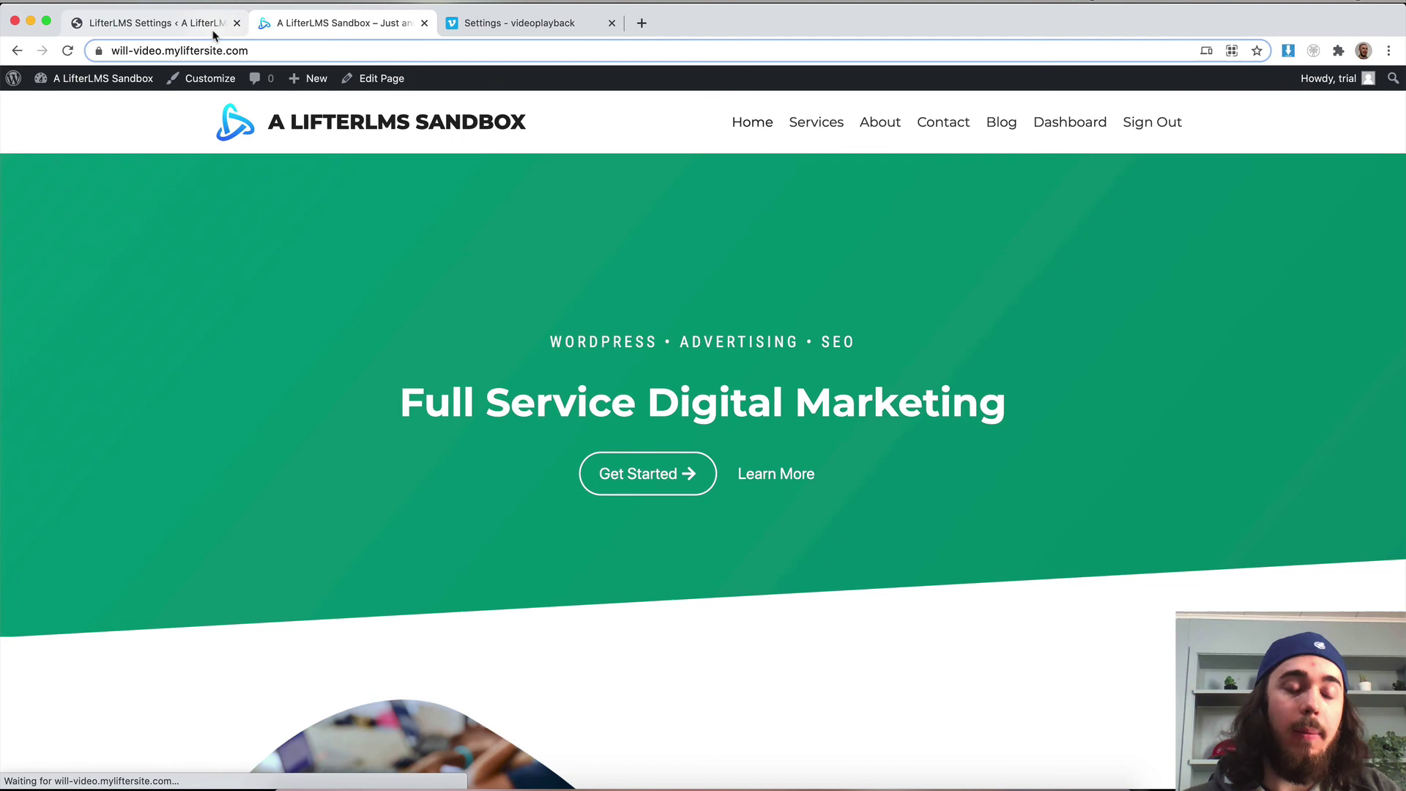
{"action": "left_click", "coordinate": [214, 27]}
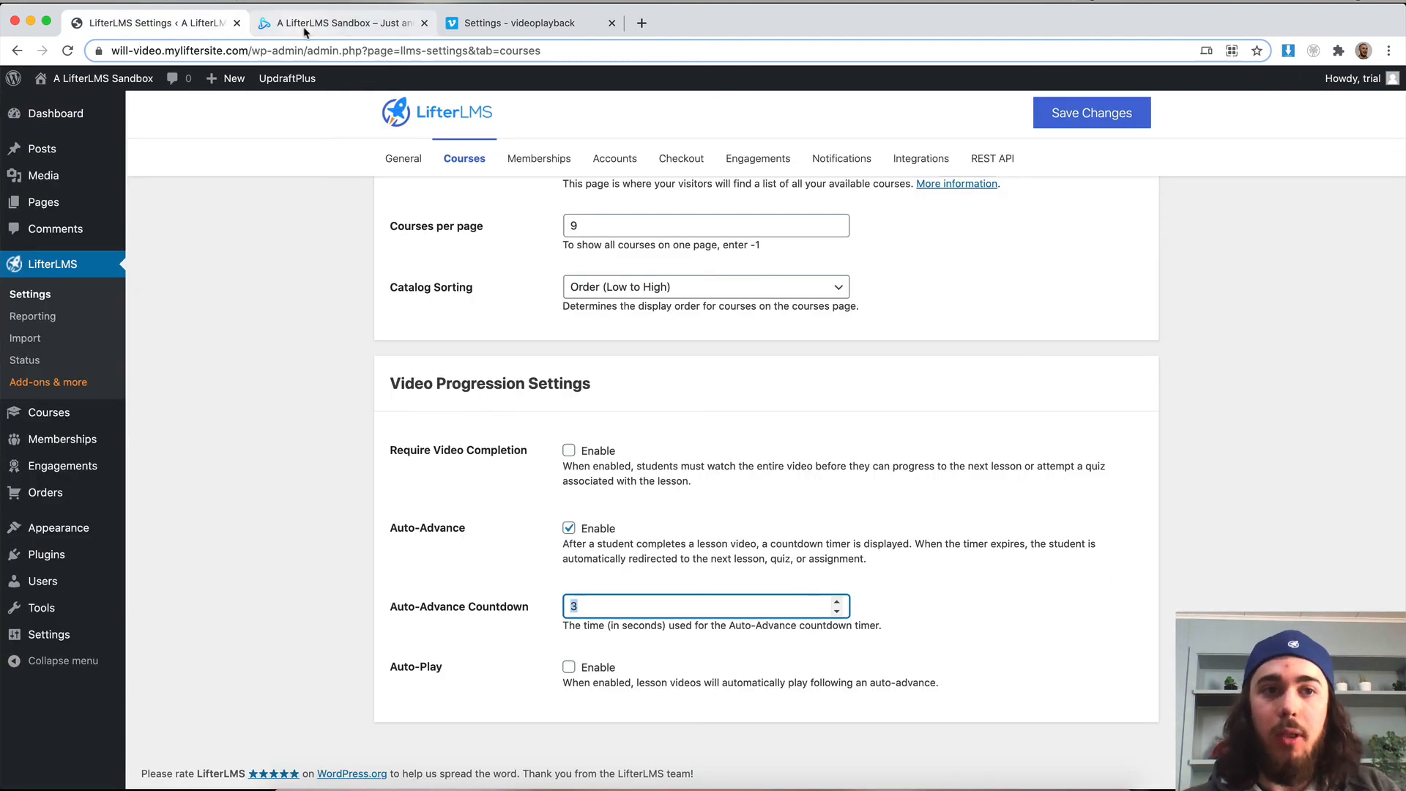
{"action": "left_click", "coordinate": [304, 31]}
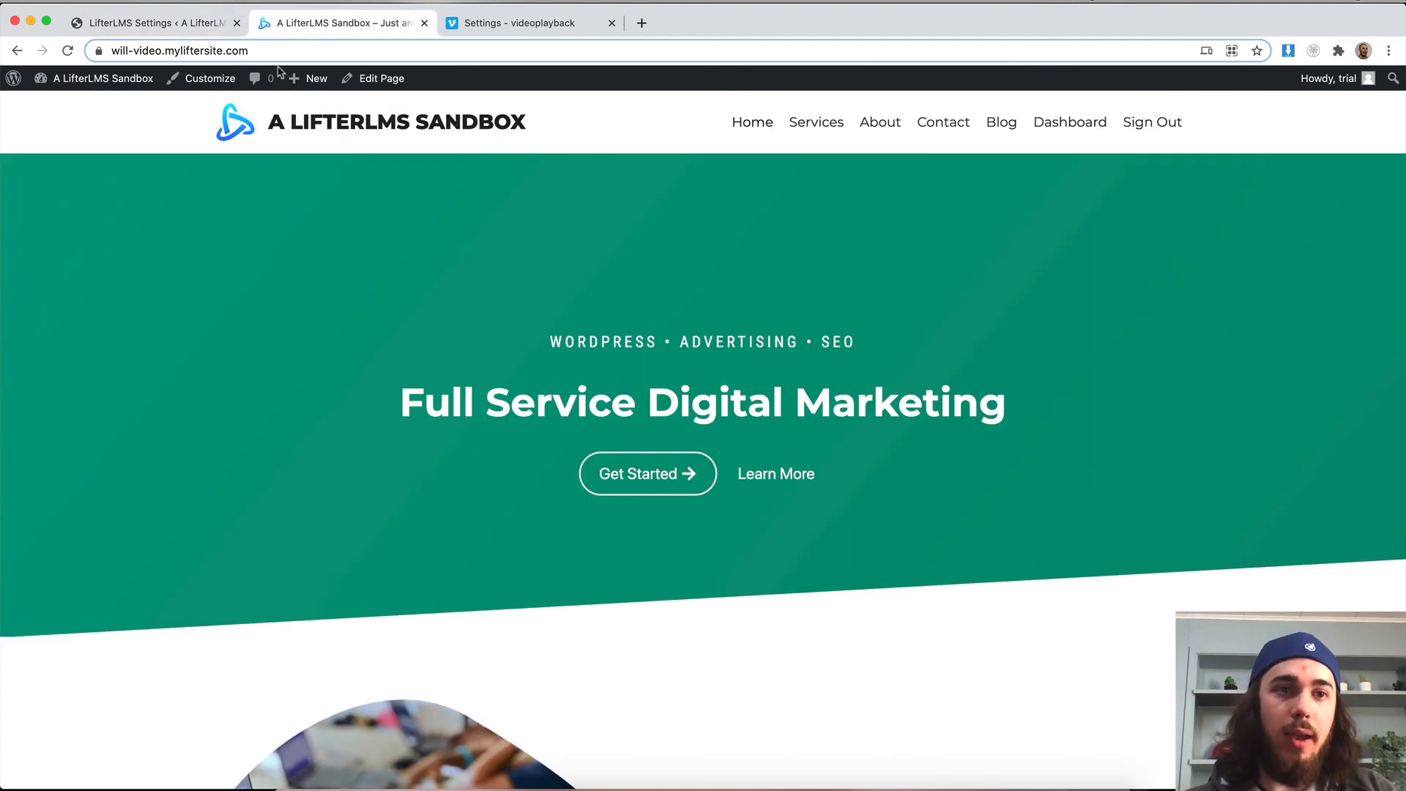
{"action": "left_click", "coordinate": [109, 85]}
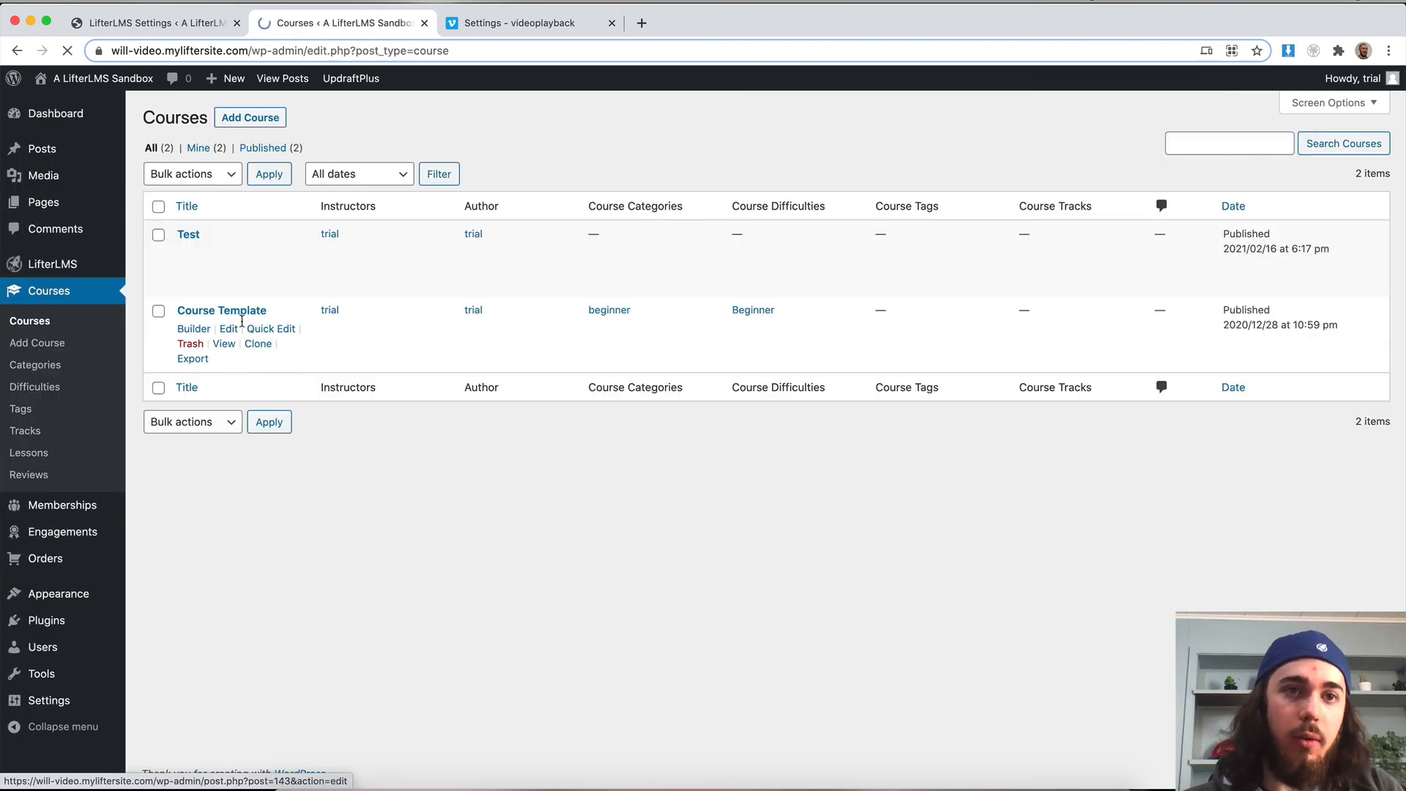
{"action": "left_click", "coordinate": [189, 236]}
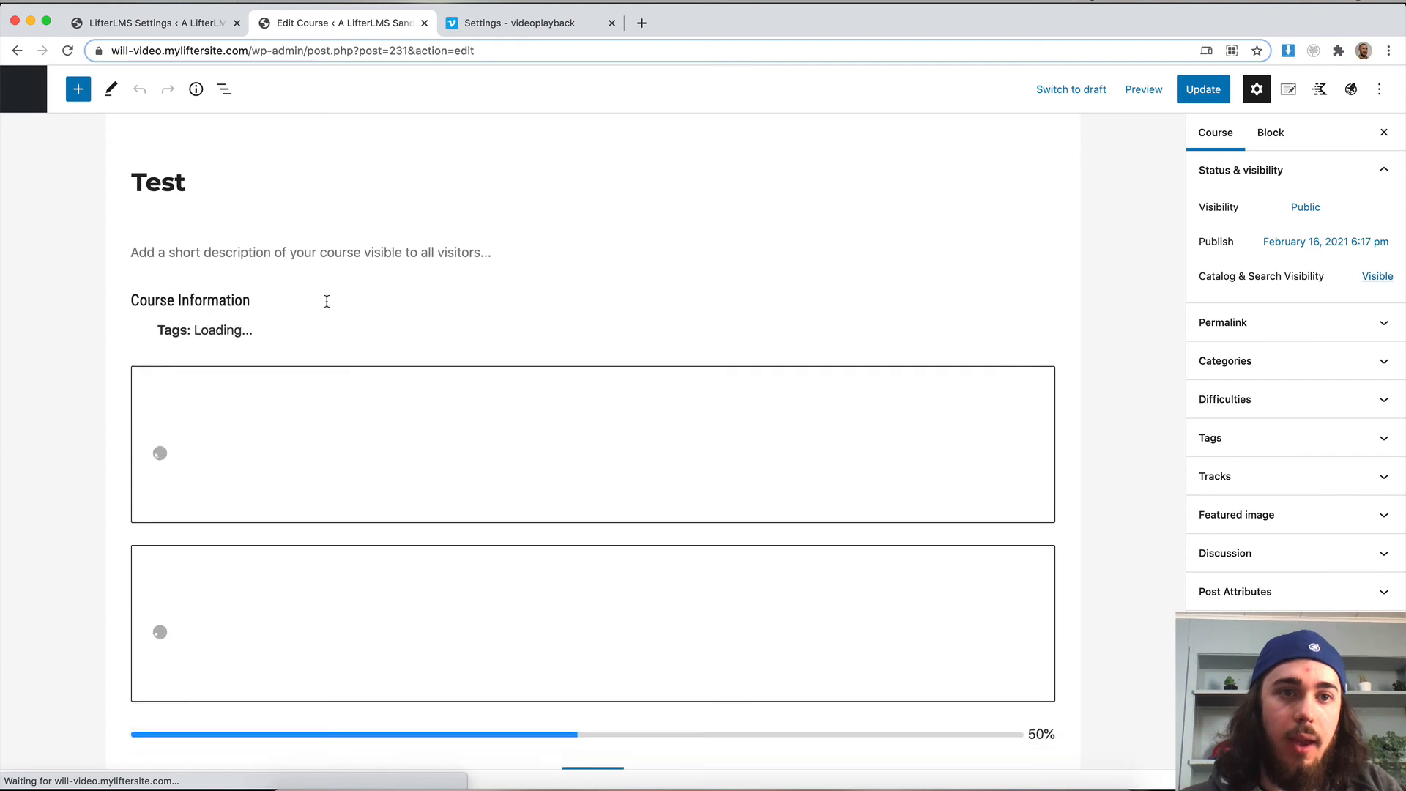
{"action": "scroll", "coordinate": [326, 301], "scroll_direction": "down", "scroll_amount": 5}
{"action": "scroll", "coordinate": [326, 307], "scroll_direction": "down", "scroll_amount": 5}
{"action": "scroll", "coordinate": [327, 305], "scroll_direction": "down", "scroll_amount": 2}
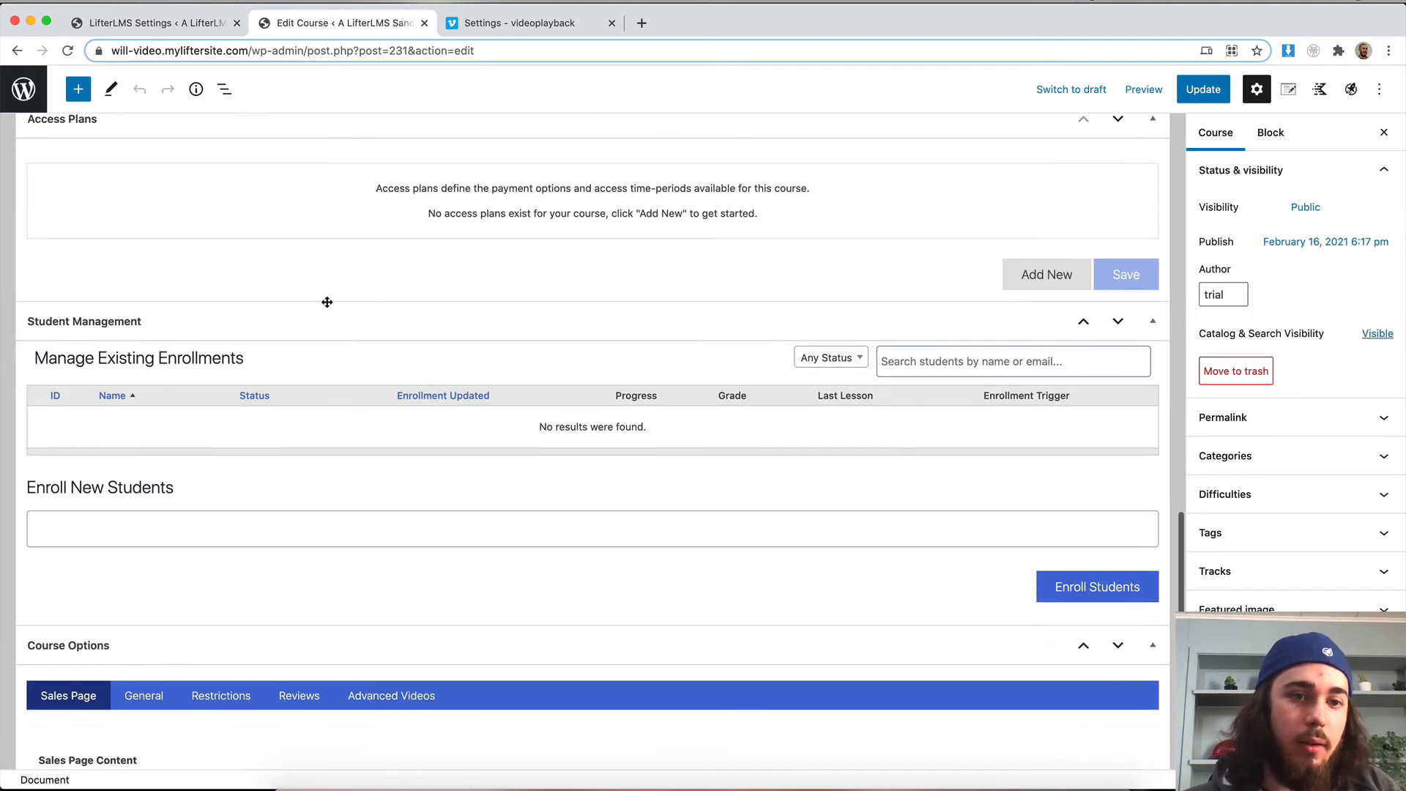
Step: Show the Test course's Advanced Videos options under Course Options
{"action": "left_click", "coordinate": [389, 695]}
{"action": "scroll", "coordinate": [395, 700], "scroll_direction": "down", "scroll_amount": 2}
{"action": "scroll", "coordinate": [395, 698], "scroll_direction": "down", "scroll_amount": 1}
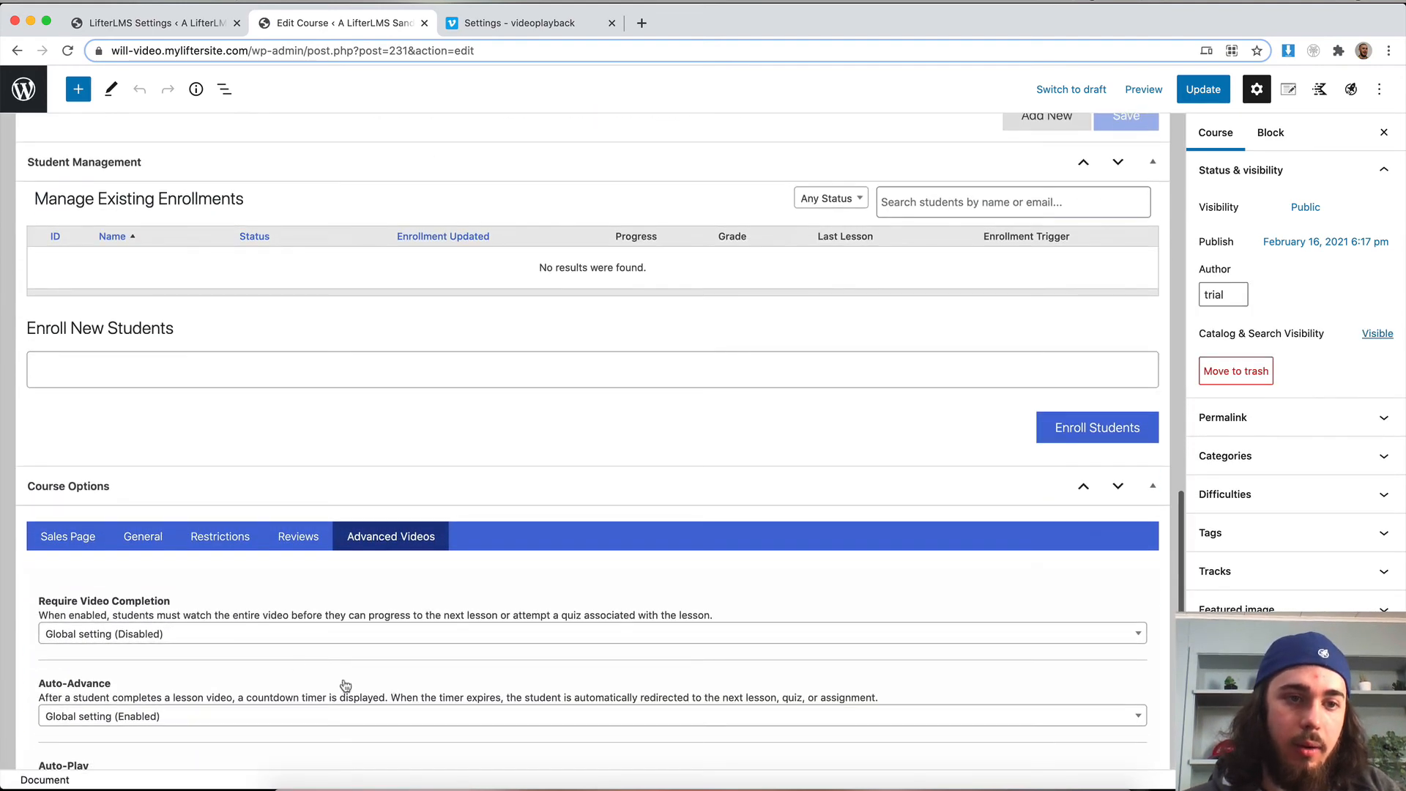
{"action": "scroll", "coordinate": [274, 656], "scroll_direction": "down", "scroll_amount": 1}
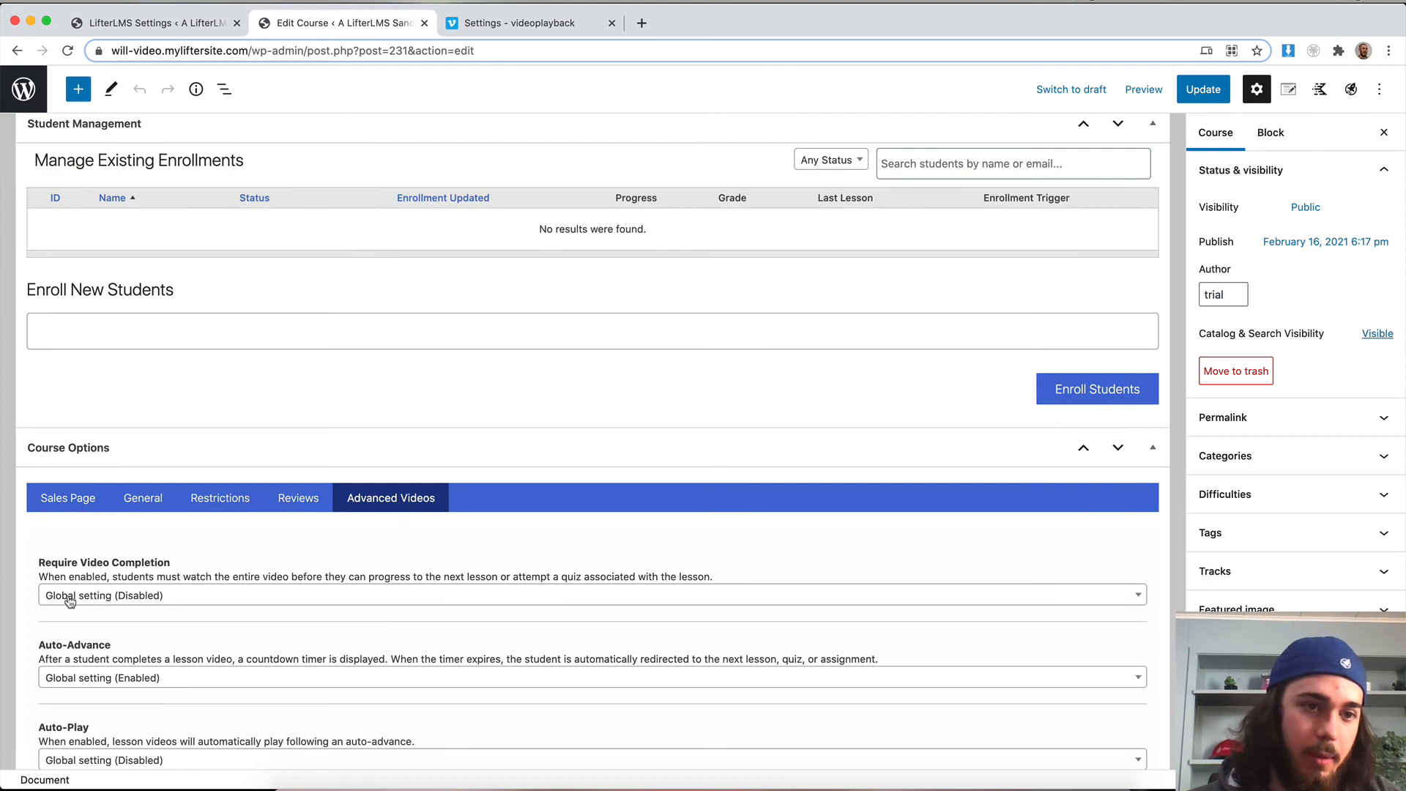
Step: Set Require Video Completion to Enabled for the course and compare against the global settings
{"action": "left_click", "coordinate": [155, 596]}
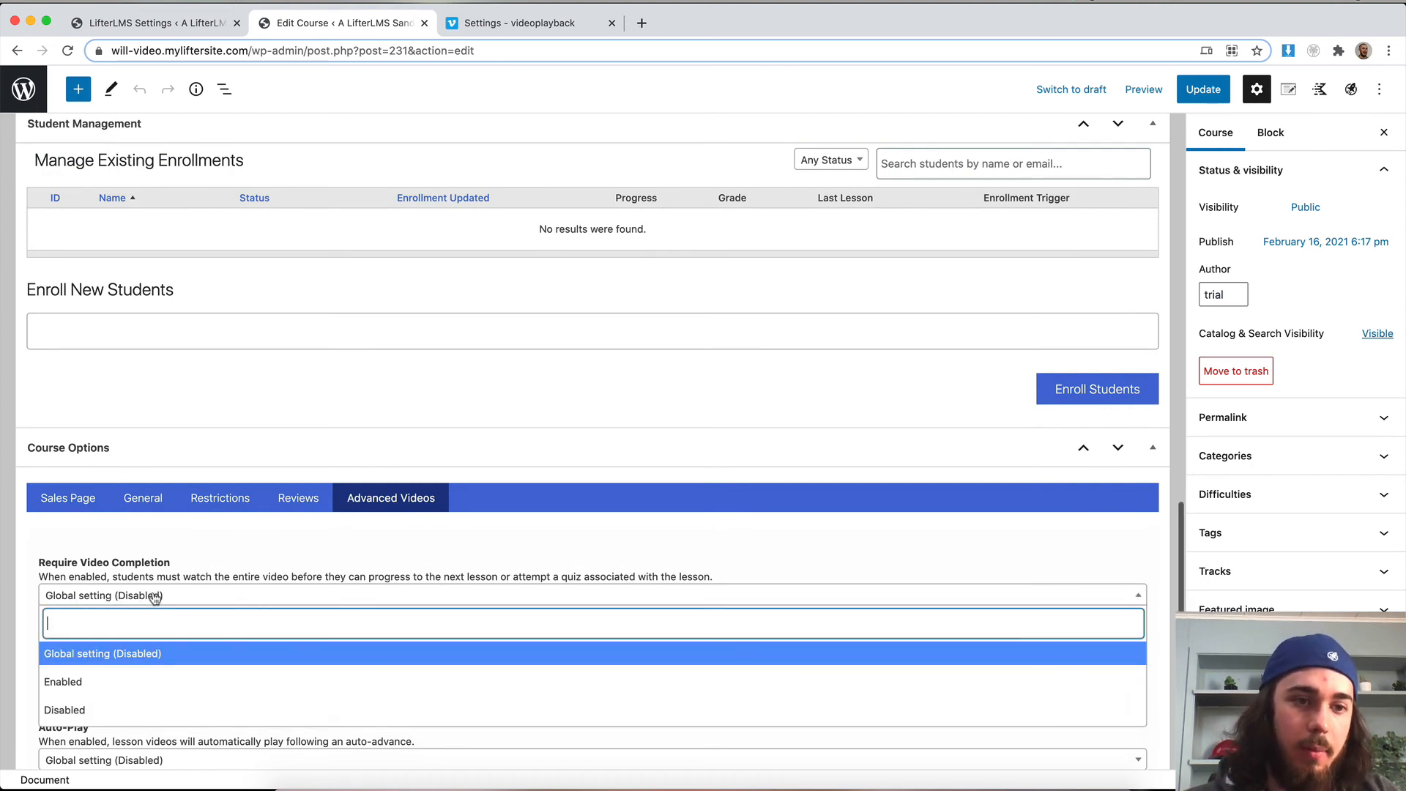
{"action": "left_click", "coordinate": [112, 679]}
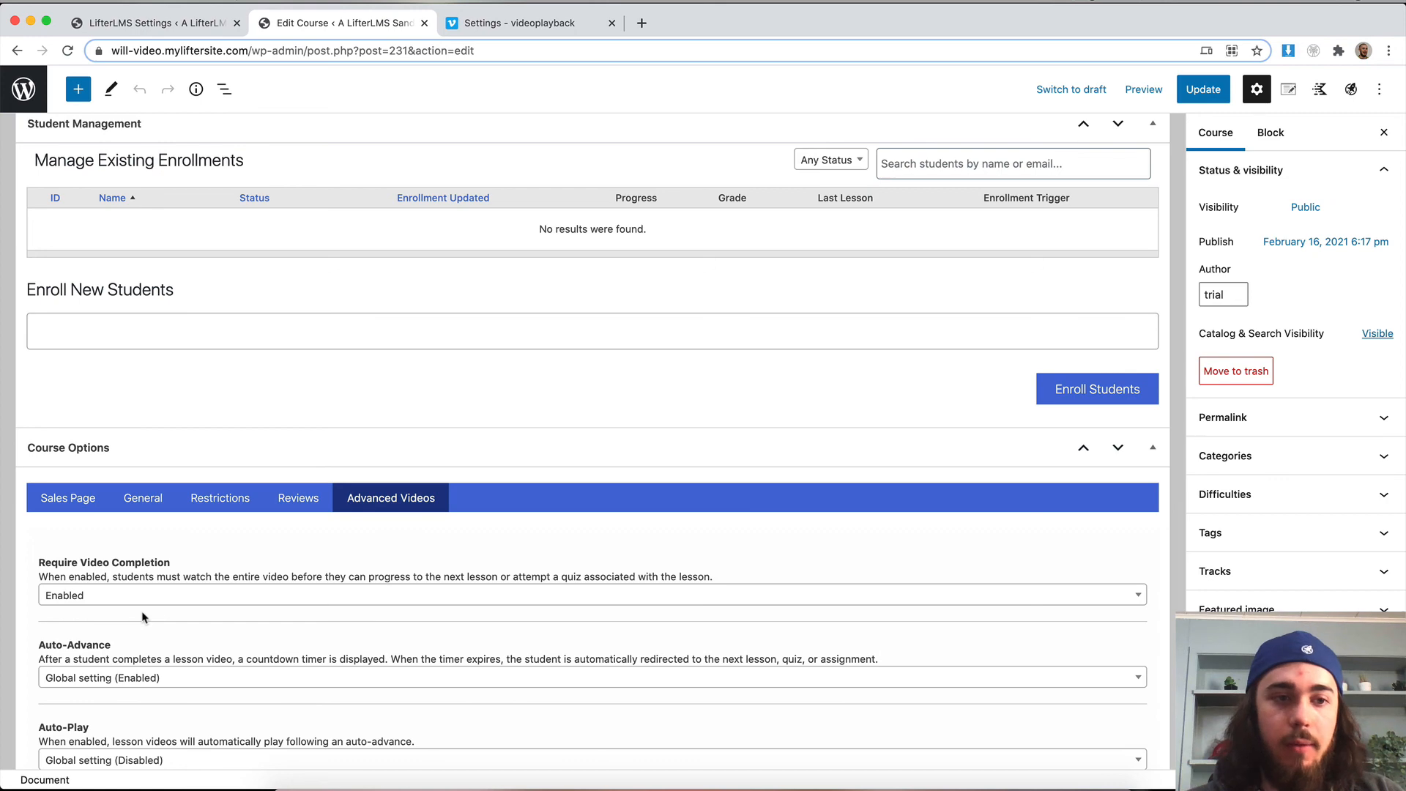
{"action": "scroll", "coordinate": [143, 618], "scroll_direction": "down", "scroll_amount": 1}
{"action": "scroll", "coordinate": [374, 471], "scroll_direction": "down", "scroll_amount": 1}
{"action": "scroll", "coordinate": [336, 496], "scroll_direction": "down", "scroll_amount": 1}
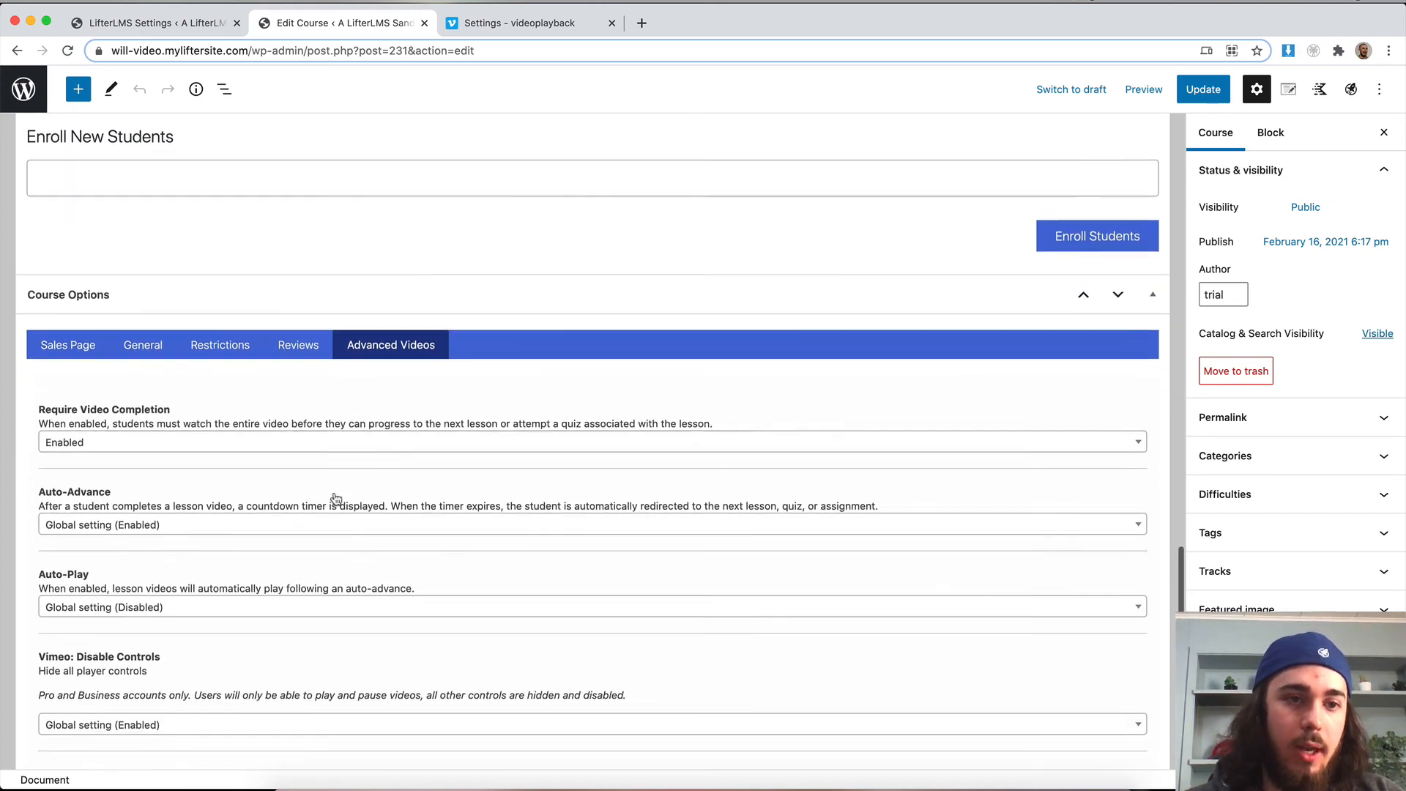
{"action": "scroll", "coordinate": [280, 684], "scroll_direction": "down", "scroll_amount": 1}
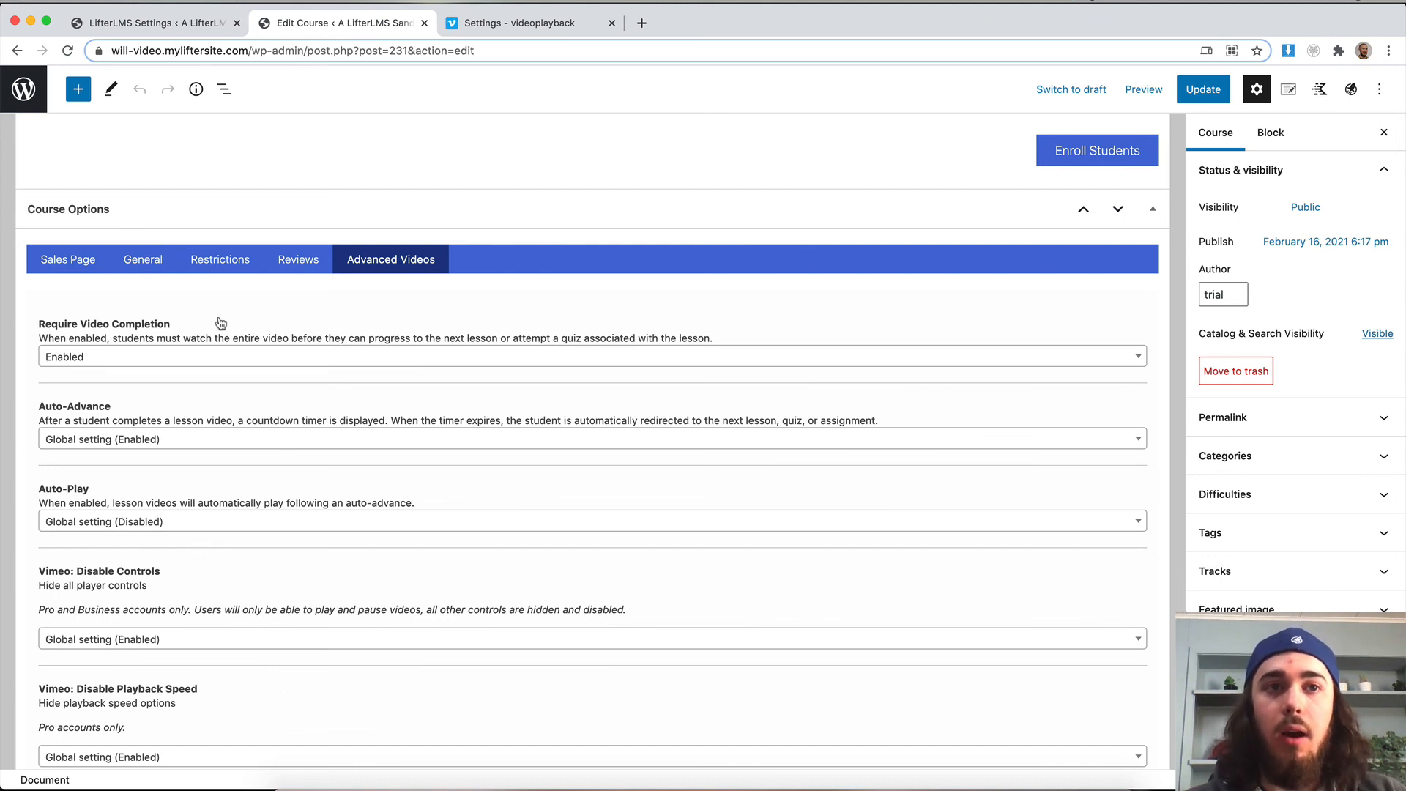
{"action": "left_click", "coordinate": [189, 33]}
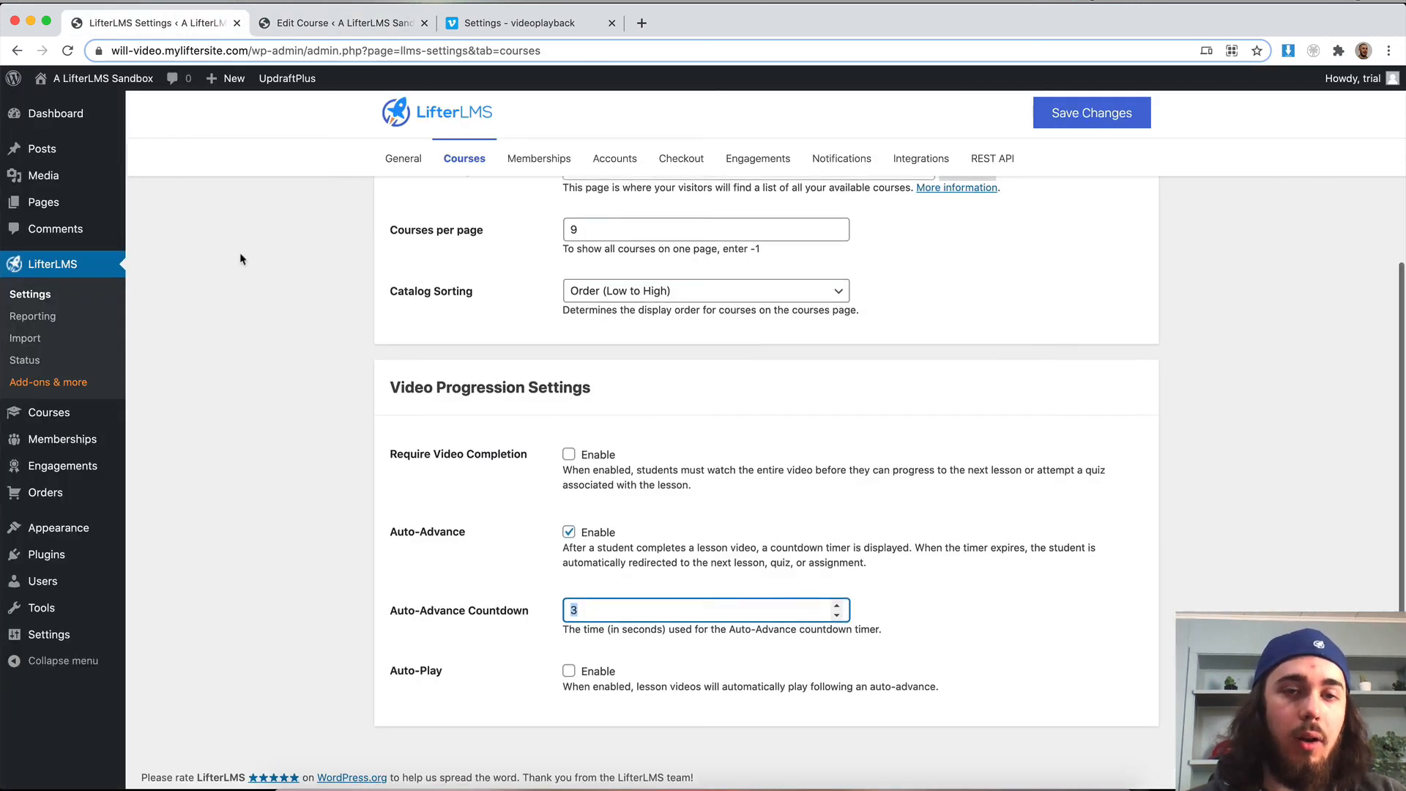
{"action": "scroll", "coordinate": [241, 257], "scroll_direction": "up", "scroll_amount": 1}
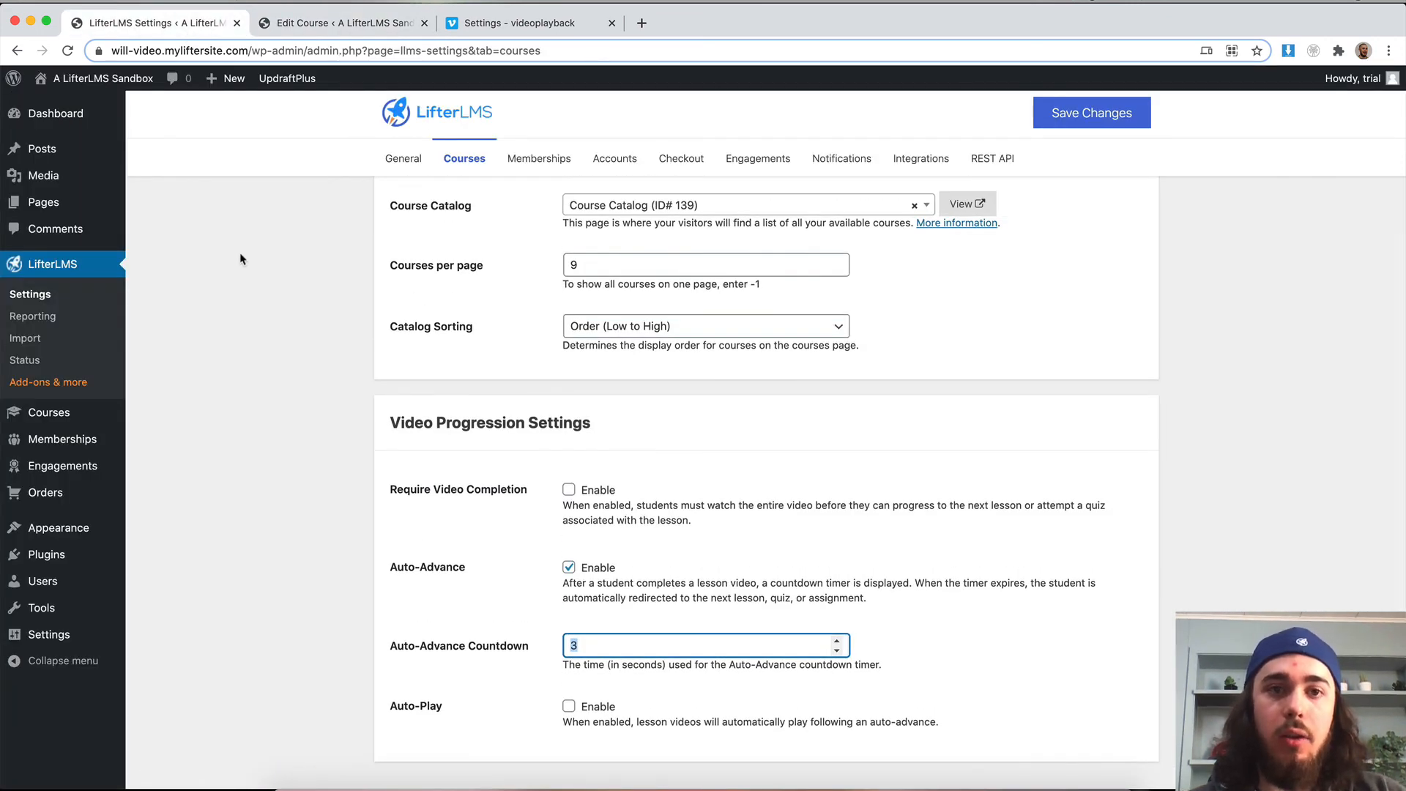